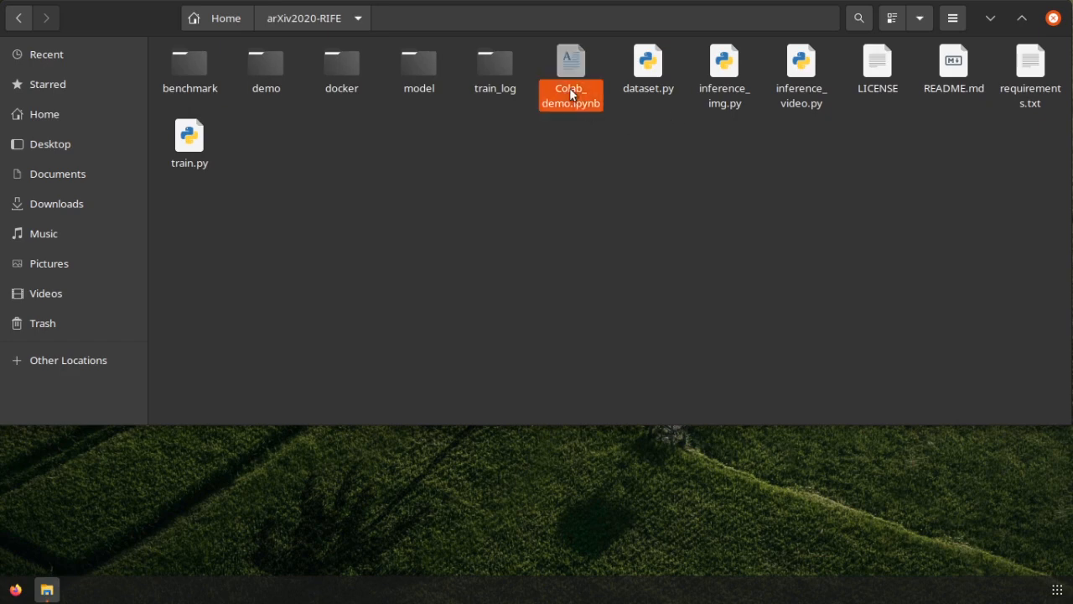
Switch to Firefox, search the web for "google colab" and open the Google Colab site
{"action": "left_click", "coordinate": [15, 590]}
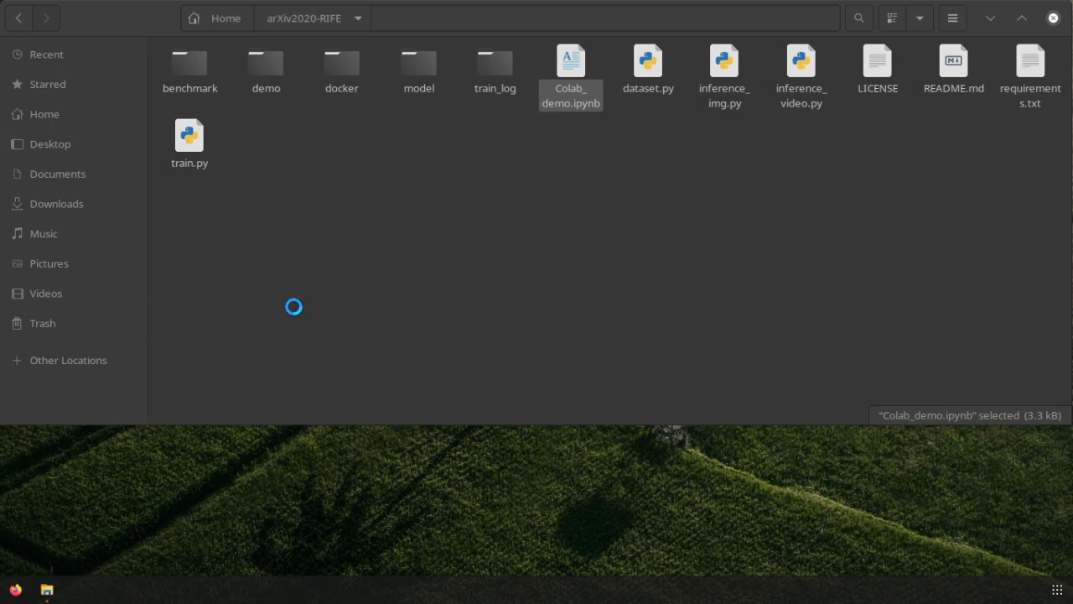
{"action": "type", "text": "google cola"}
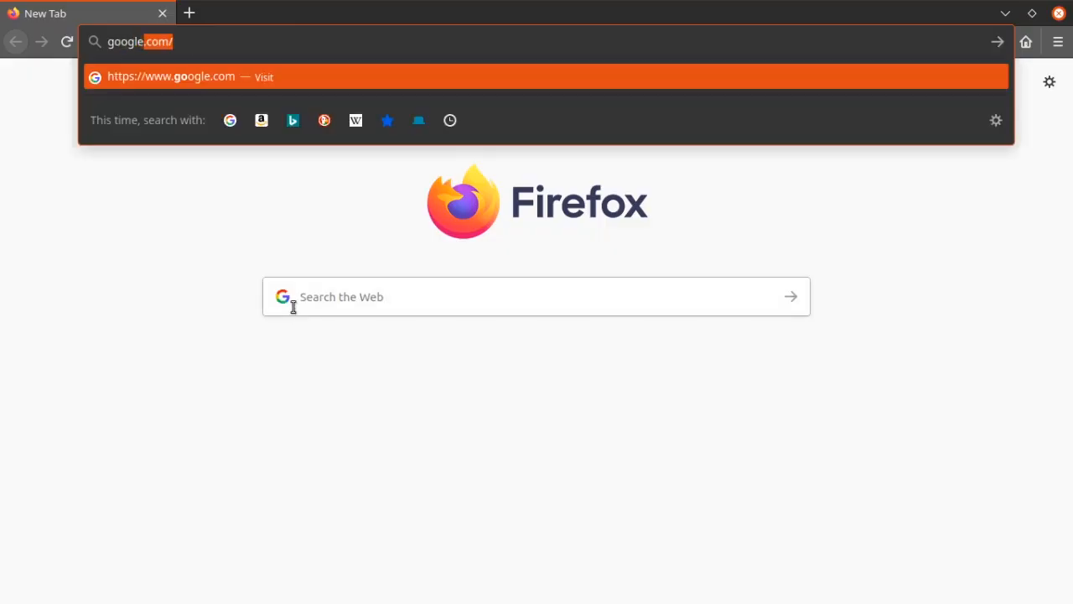
{"action": "type", "text": "b"}
{"action": "key", "text": "Return"}
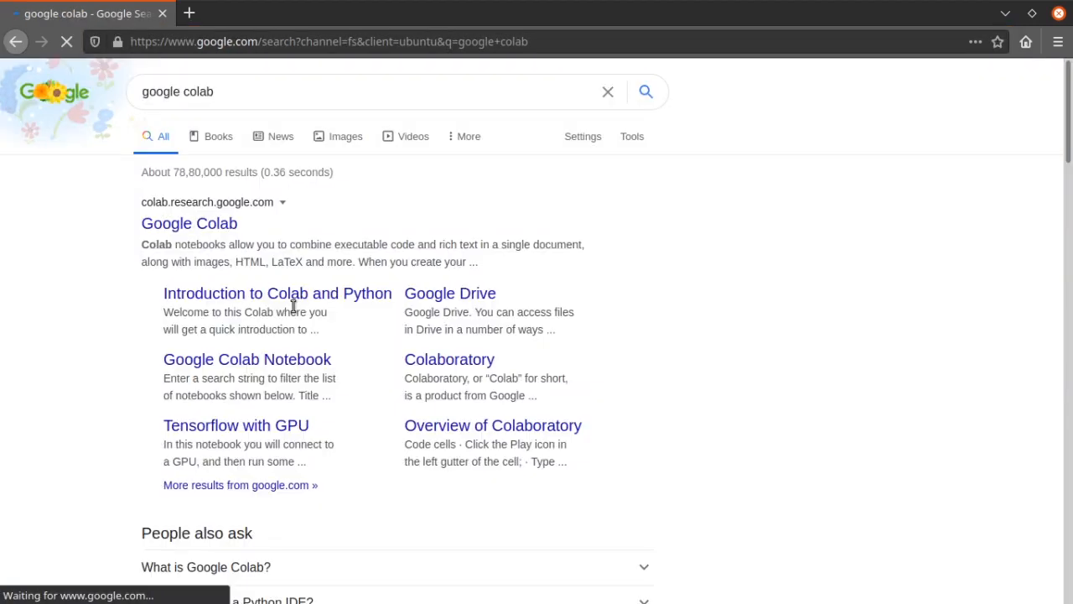
{"action": "left_click", "coordinate": [212, 232]}
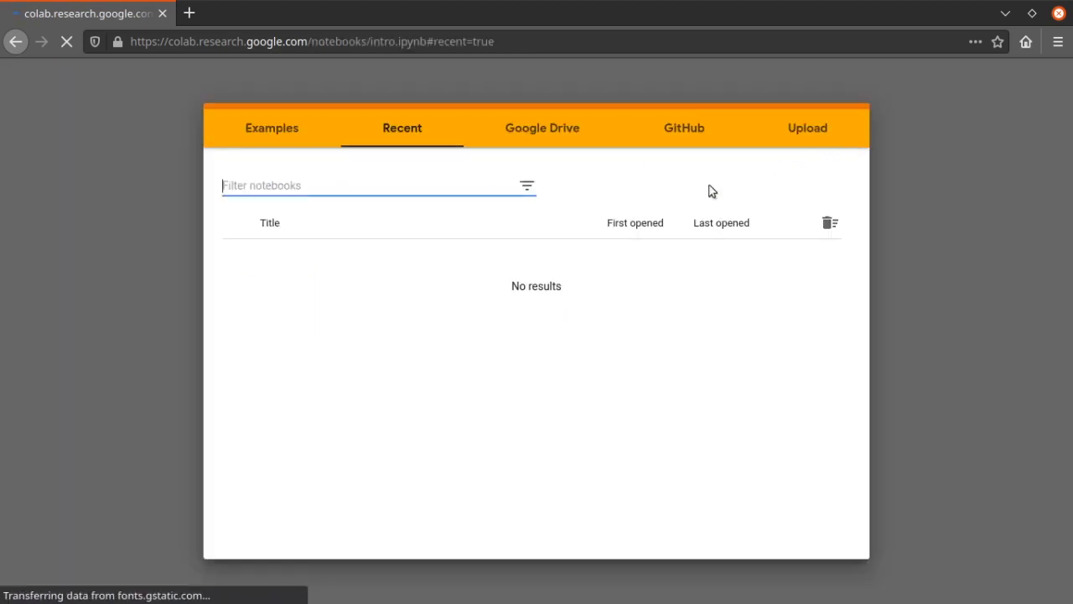
Upload the notebook Colab_demo.ipynb from the arXiv2020-RIFE folder in the home directory
{"action": "left_click", "coordinate": [810, 134]}
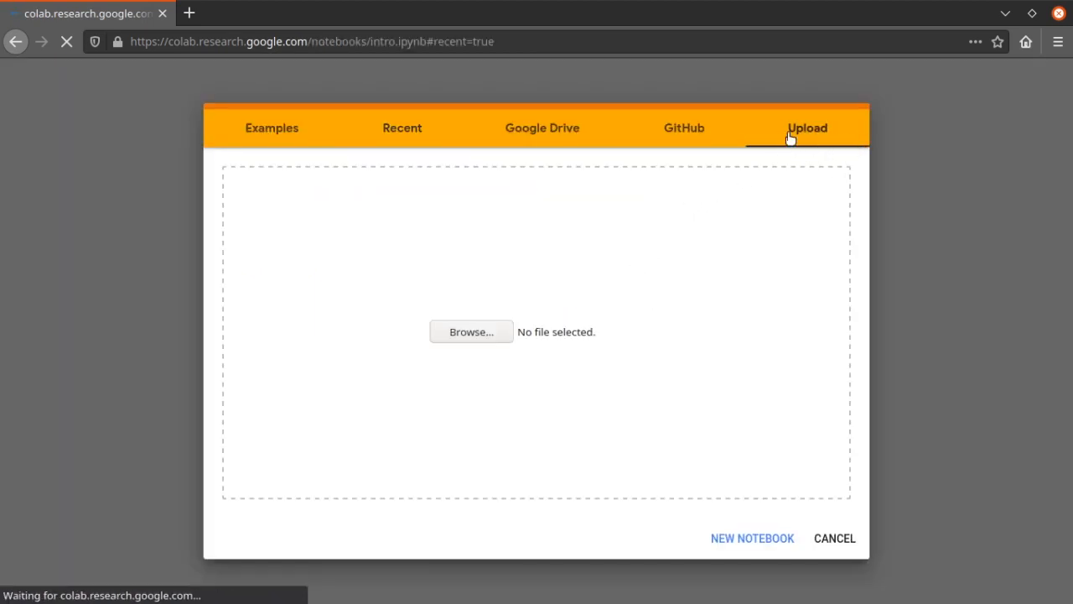
{"action": "left_click", "coordinate": [471, 337]}
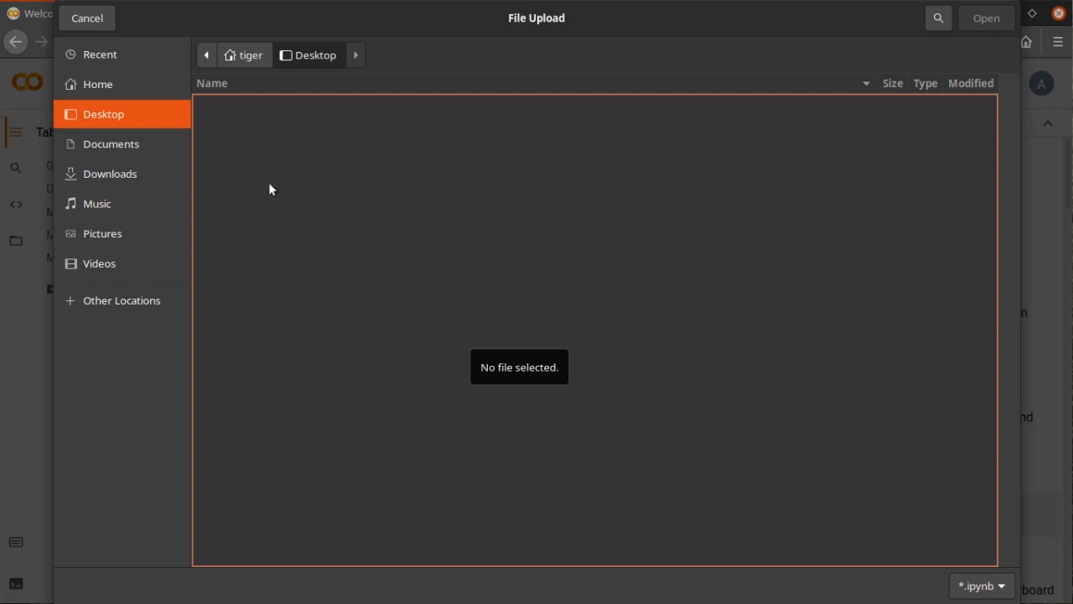
{"action": "left_click", "coordinate": [130, 87]}
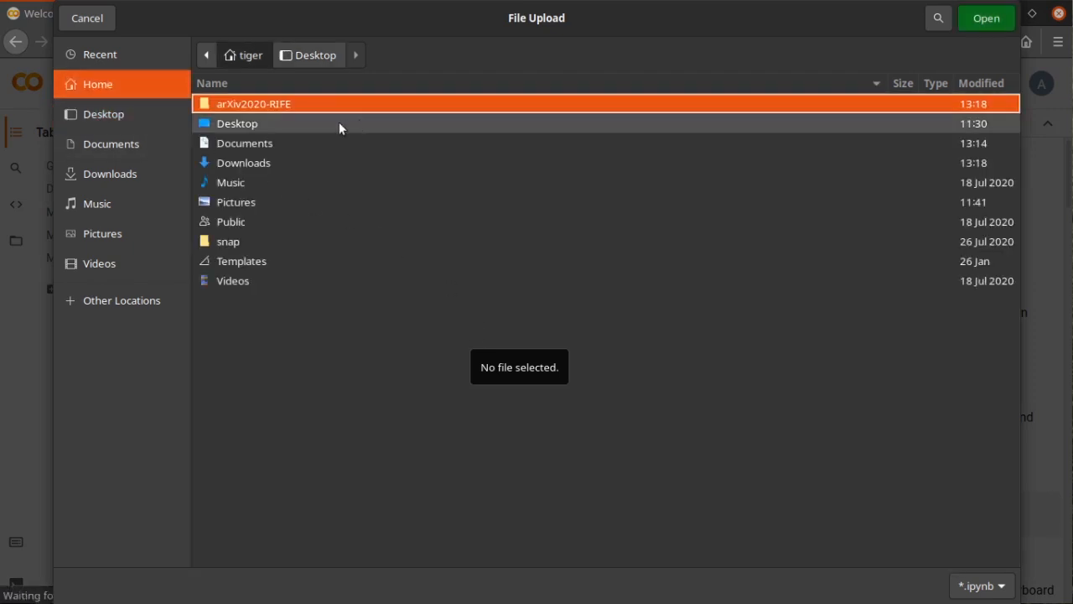
{"action": "double_click", "coordinate": [281, 101]}
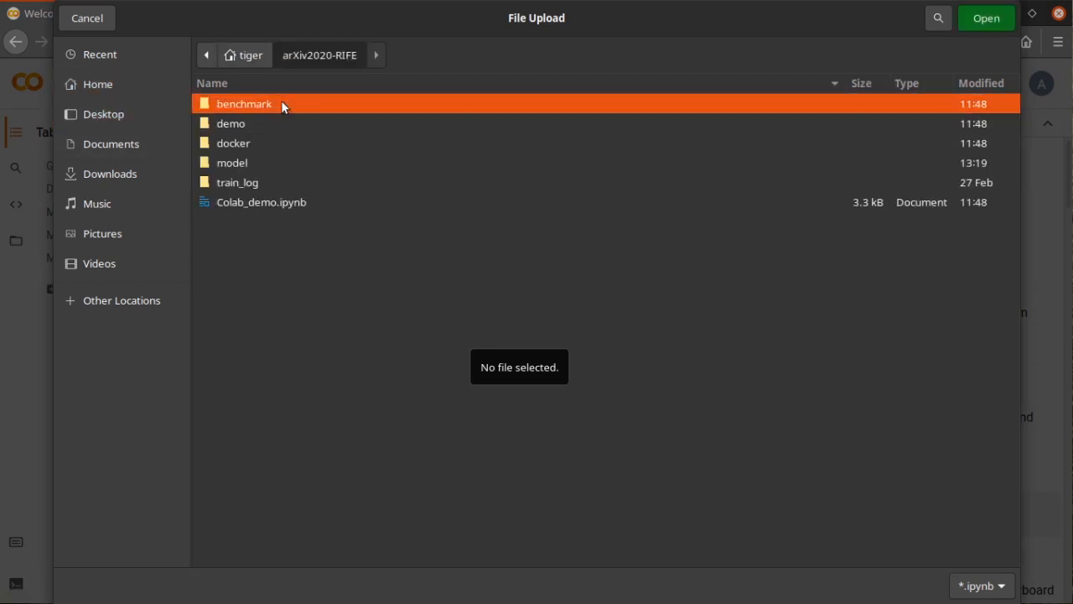
{"action": "left_click", "coordinate": [286, 204]}
{"action": "left_click", "coordinate": [991, 20]}
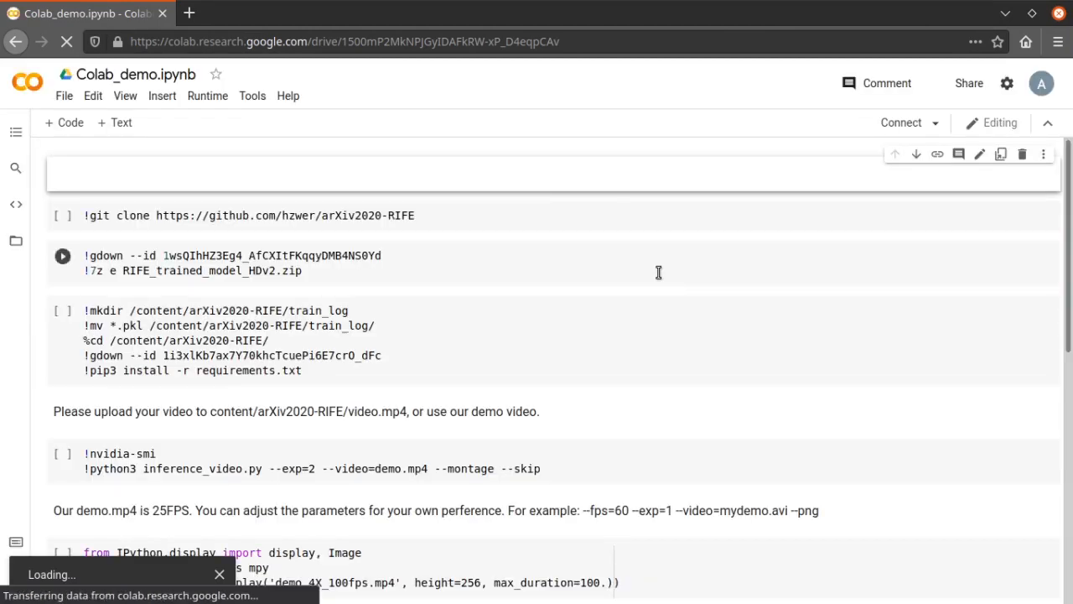
Show the runtime's files, and run the cells that clone the arXiv2020-RIFE repository and download and extract RIFE_trained_model_HDv2.zip
{"action": "left_click", "coordinate": [16, 240]}
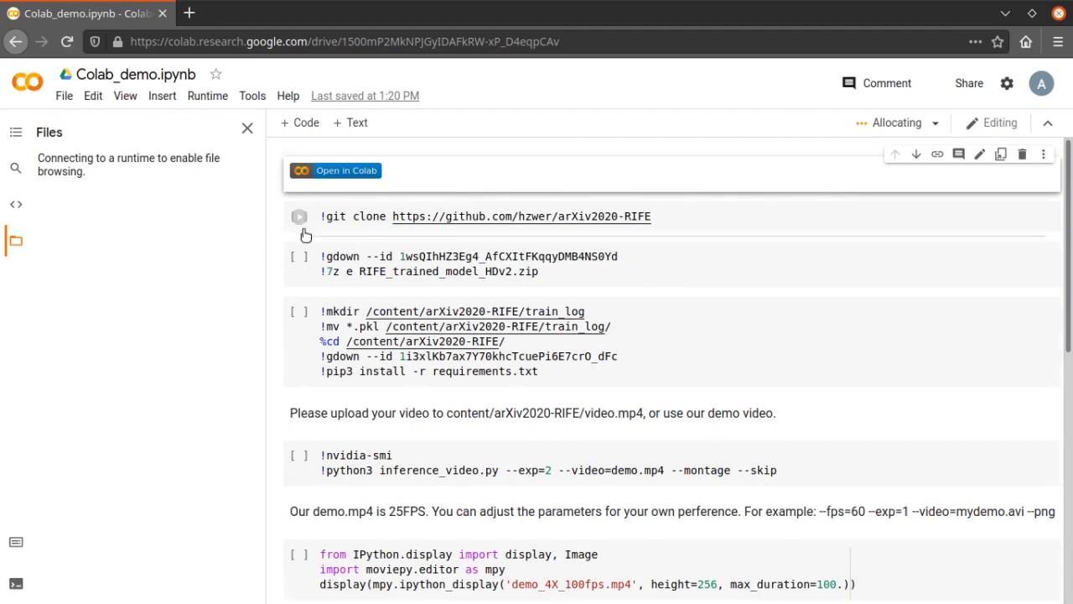
{"action": "left_click", "coordinate": [300, 216]}
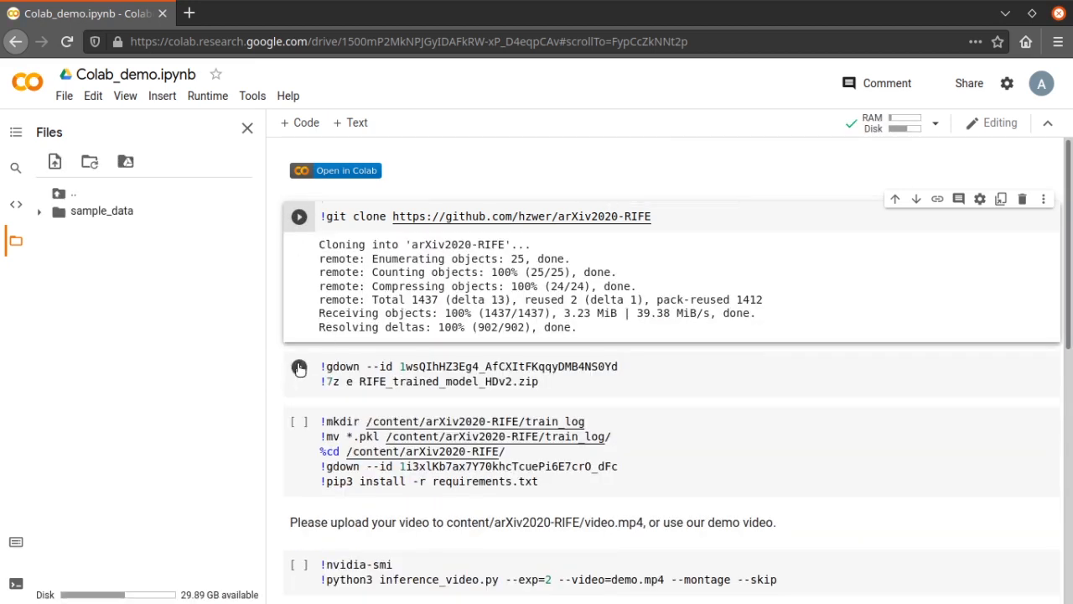
{"action": "left_click", "coordinate": [300, 368]}
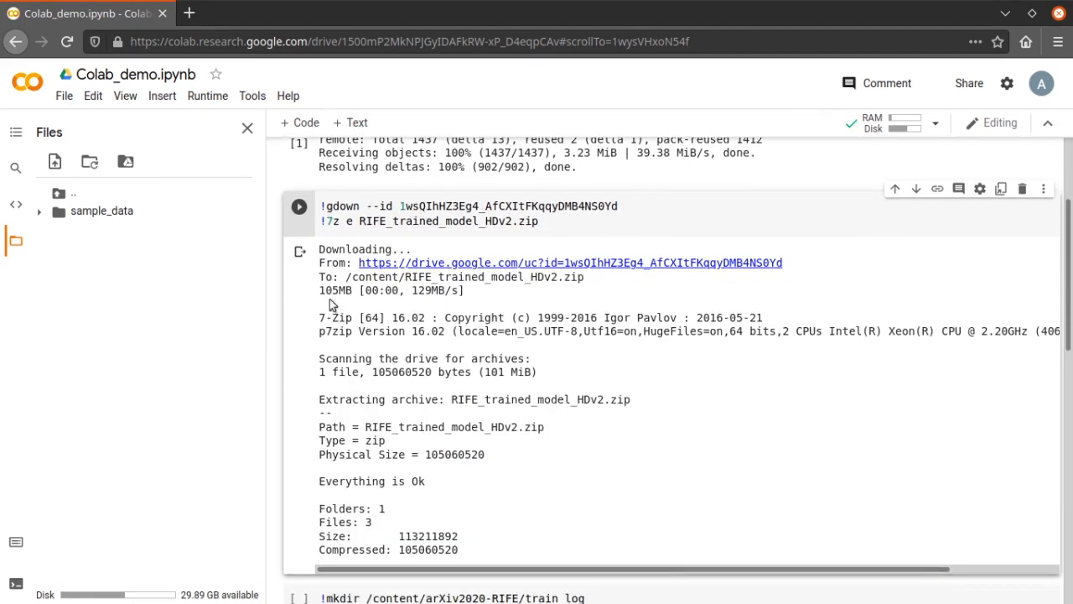
Run the cell that moves the model files into train_log, downloads the demo video and installs requirements.txt
{"action": "scroll", "coordinate": [328, 302], "scroll_direction": "down", "scroll_amount": 2}
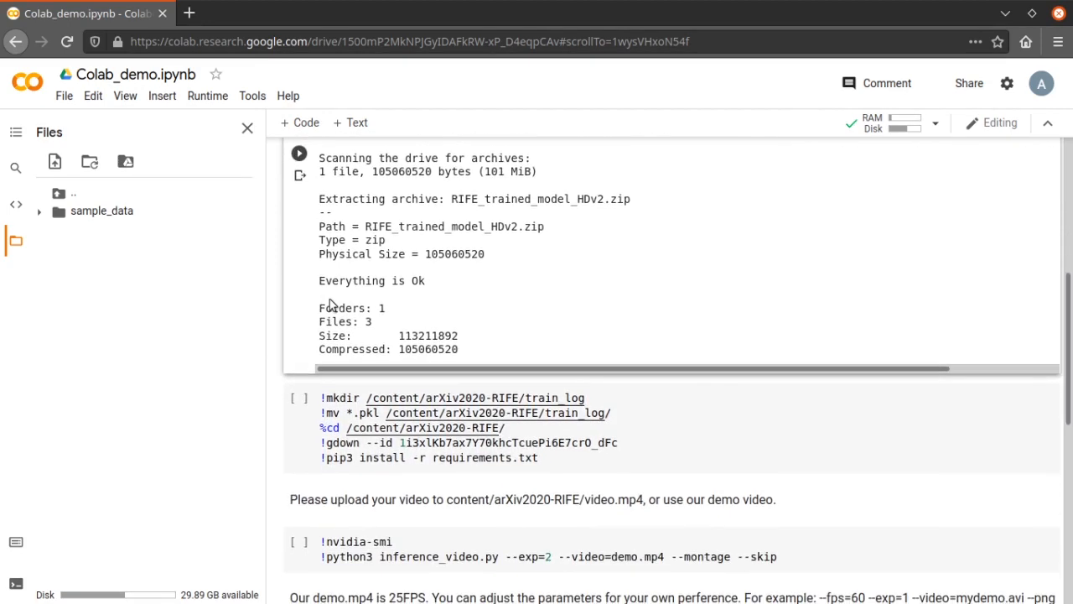
{"action": "left_click", "coordinate": [299, 399]}
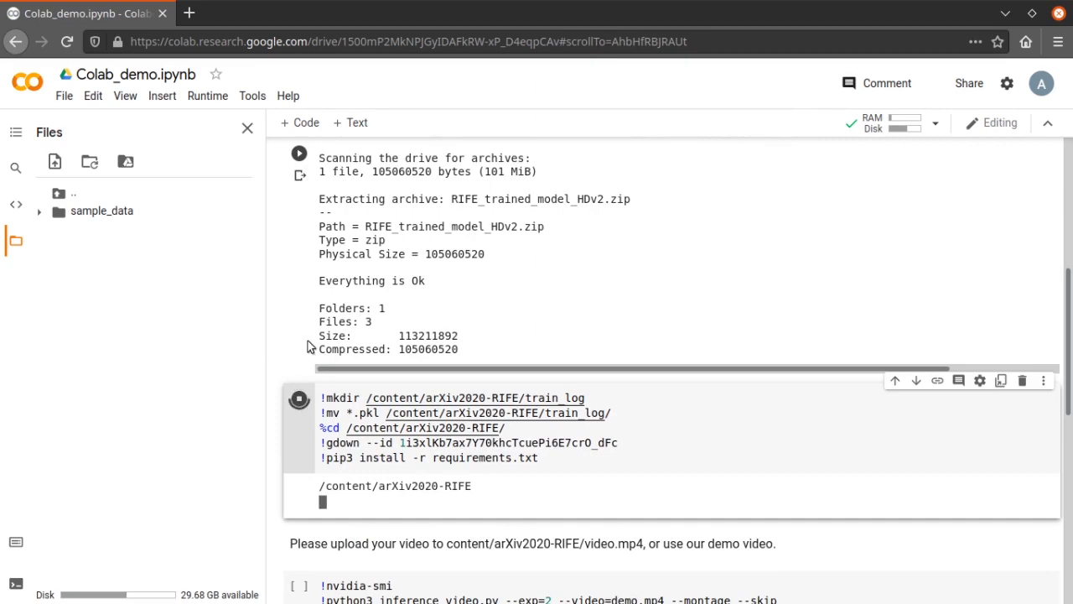
{"action": "scroll", "coordinate": [299, 369], "scroll_direction": "down", "scroll_amount": 2}
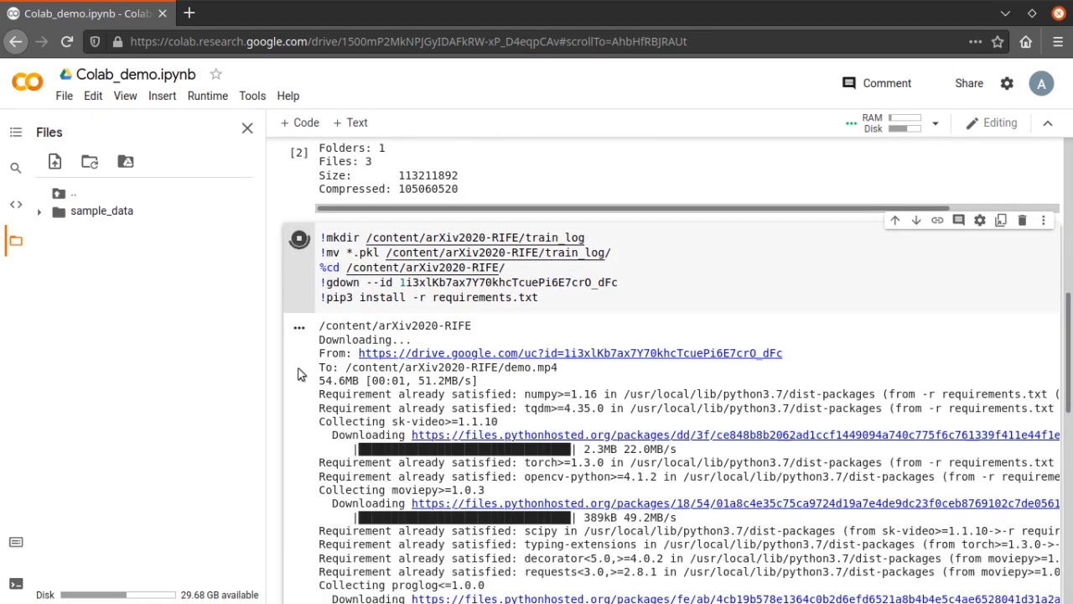
{"action": "scroll", "coordinate": [302, 375], "scroll_direction": "down", "scroll_amount": 2}
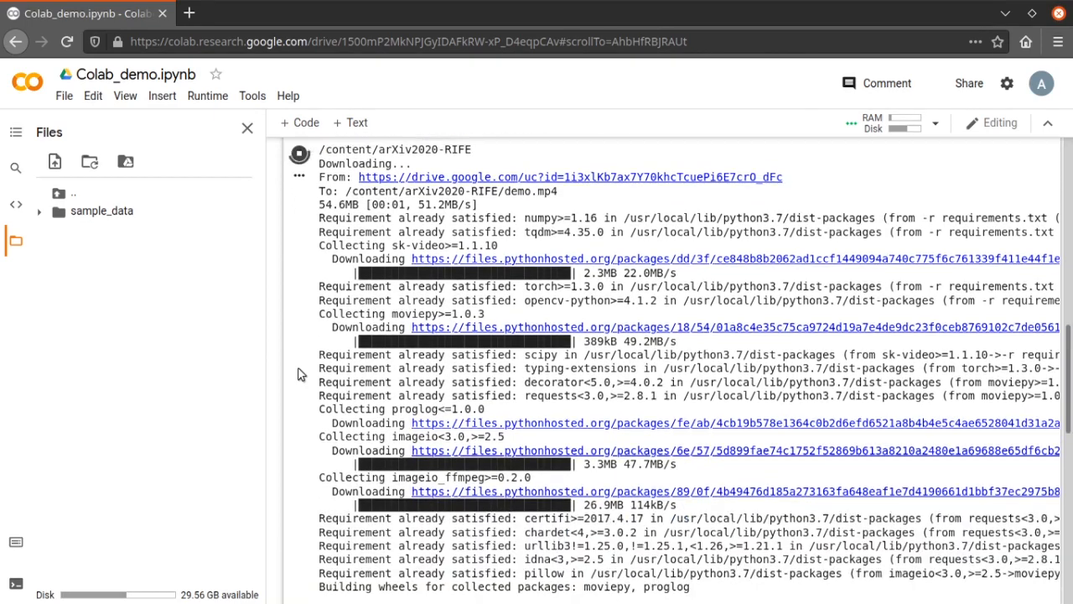
{"action": "scroll", "coordinate": [302, 375], "scroll_direction": "down", "scroll_amount": 3}
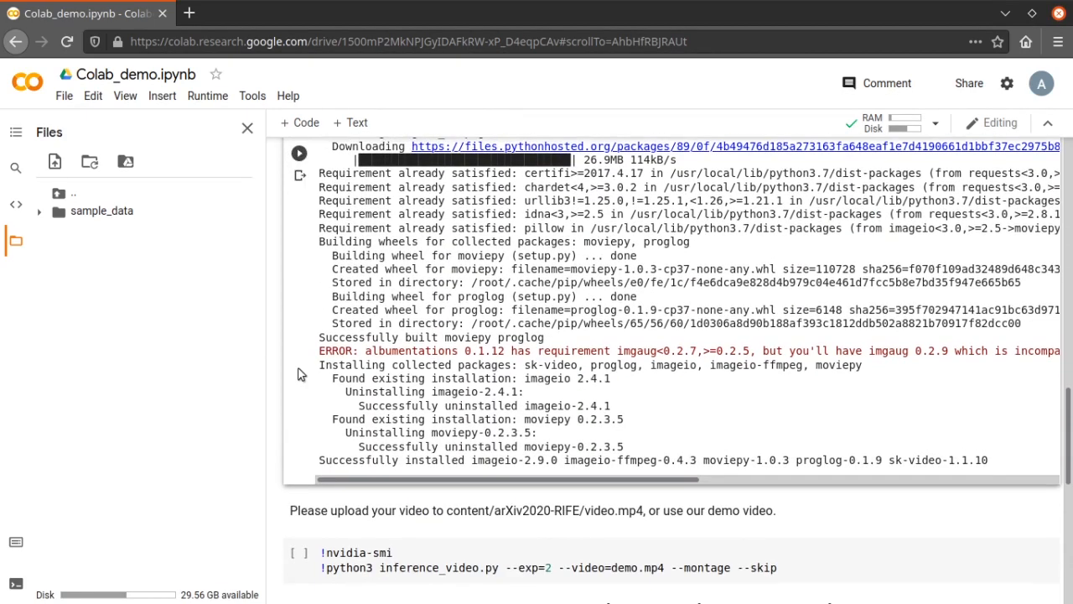
{"action": "scroll", "coordinate": [301, 375], "scroll_direction": "down", "scroll_amount": 2}
{"action": "scroll", "coordinate": [300, 374], "scroll_direction": "down", "scroll_amount": 1}
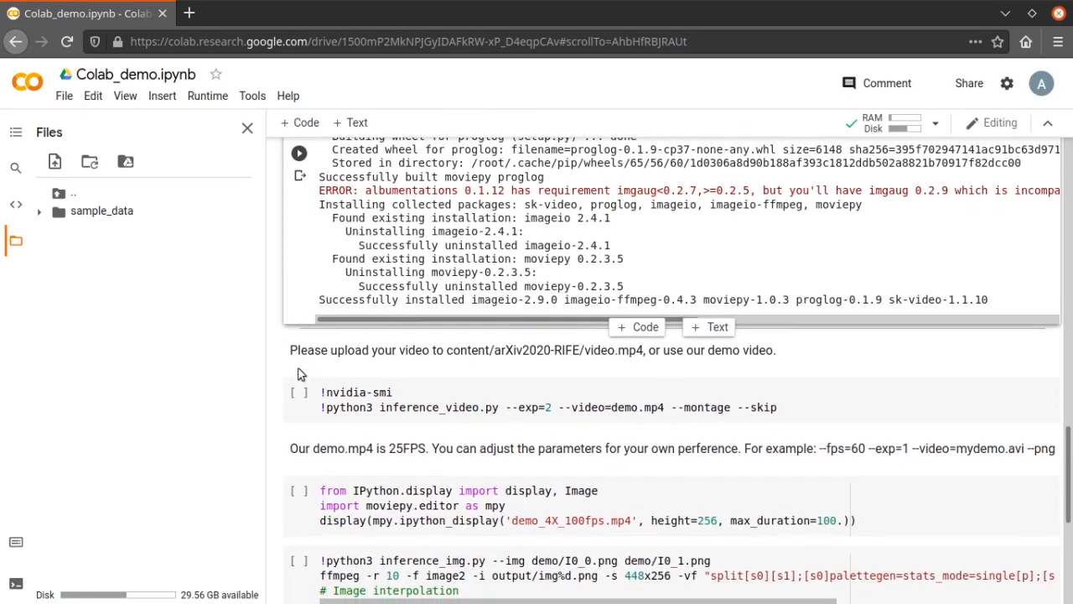
Upload skateboard.mp4 from the home directory to the runtime's files and acknowledge the deletion reminder
{"action": "left_click", "coordinate": [55, 162]}
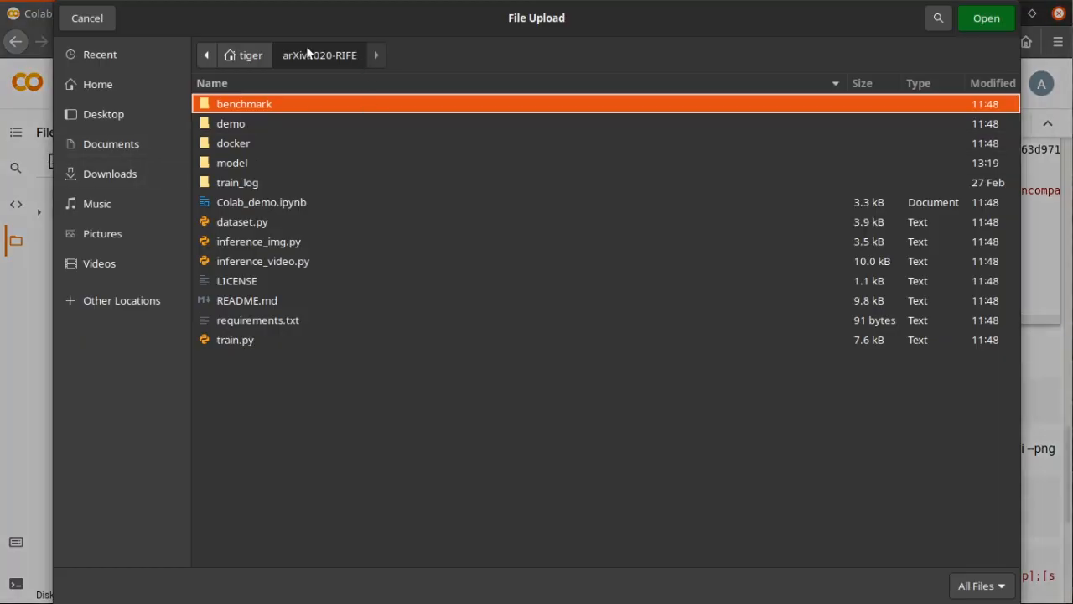
{"action": "left_click", "coordinate": [261, 54]}
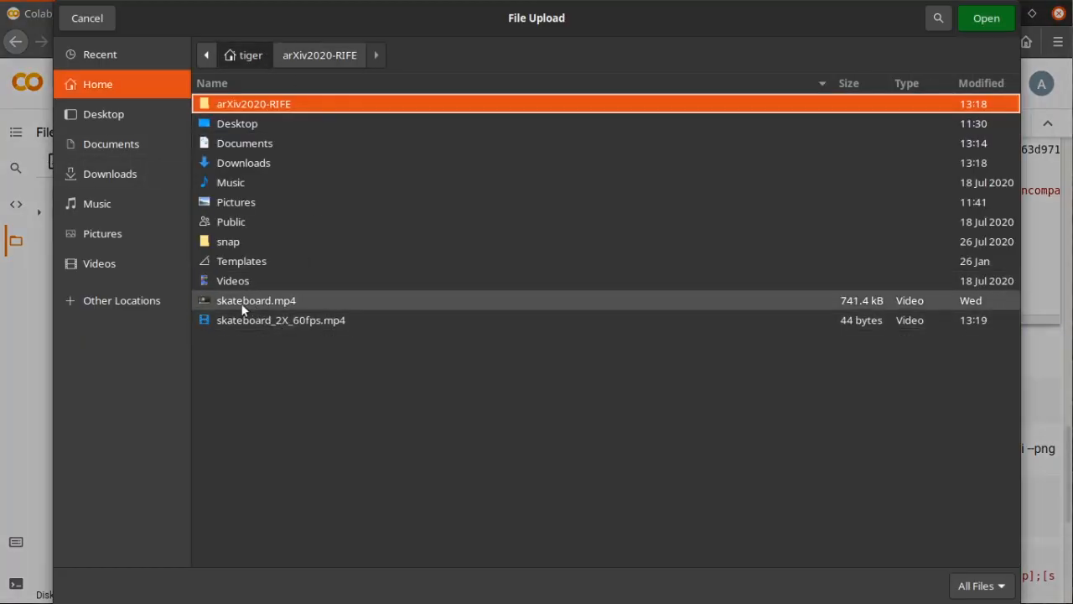
{"action": "left_click", "coordinate": [325, 302]}
{"action": "left_click", "coordinate": [979, 17]}
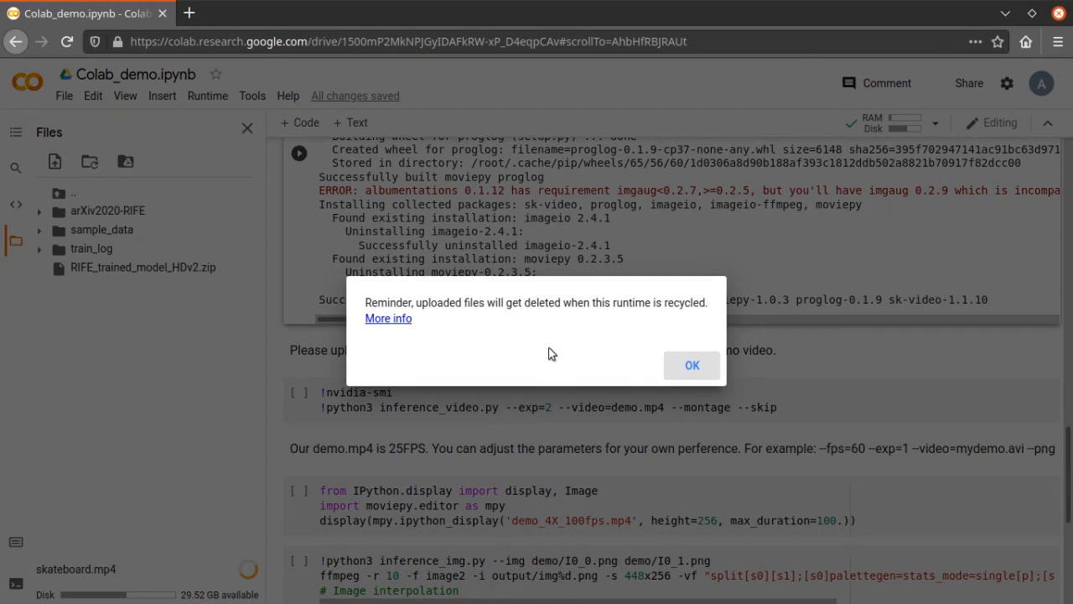
{"action": "left_click", "coordinate": [690, 366]}
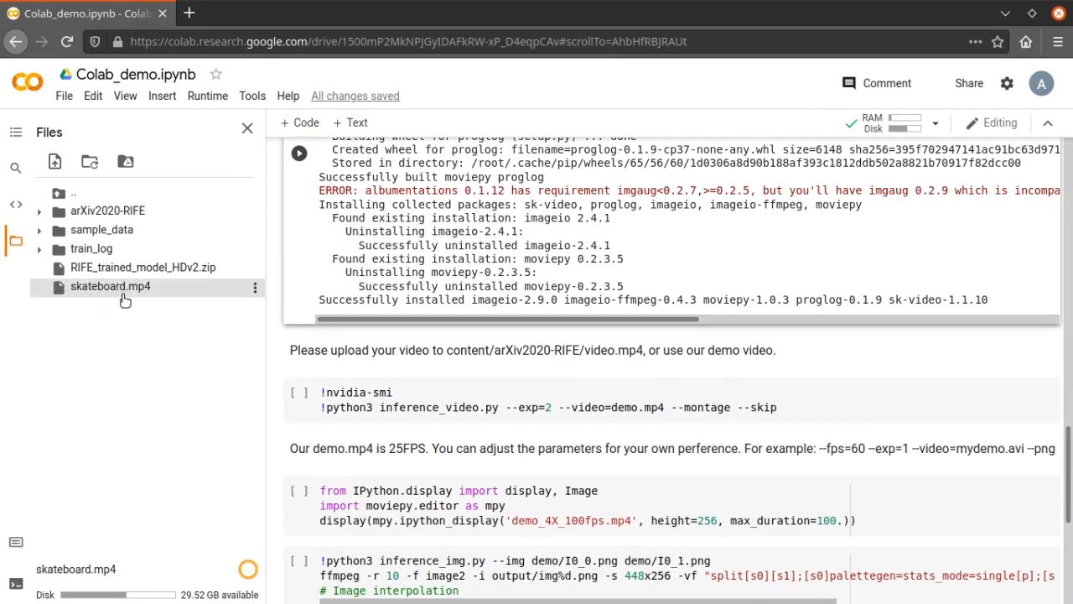
Remove the --montage and --skip options from the inference_video.py command
{"action": "scroll", "coordinate": [457, 395], "scroll_direction": "down", "scroll_amount": 1}
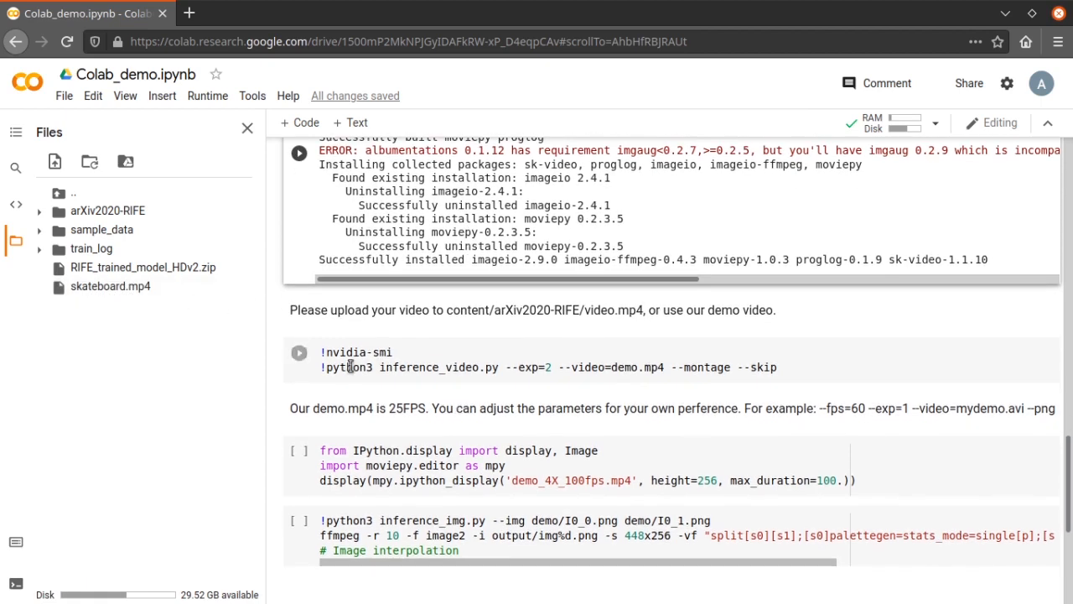
{"action": "left_click_drag", "start_coordinate": [793, 366], "coordinate": [669, 367]}
{"action": "key", "text": "BackSpace"}
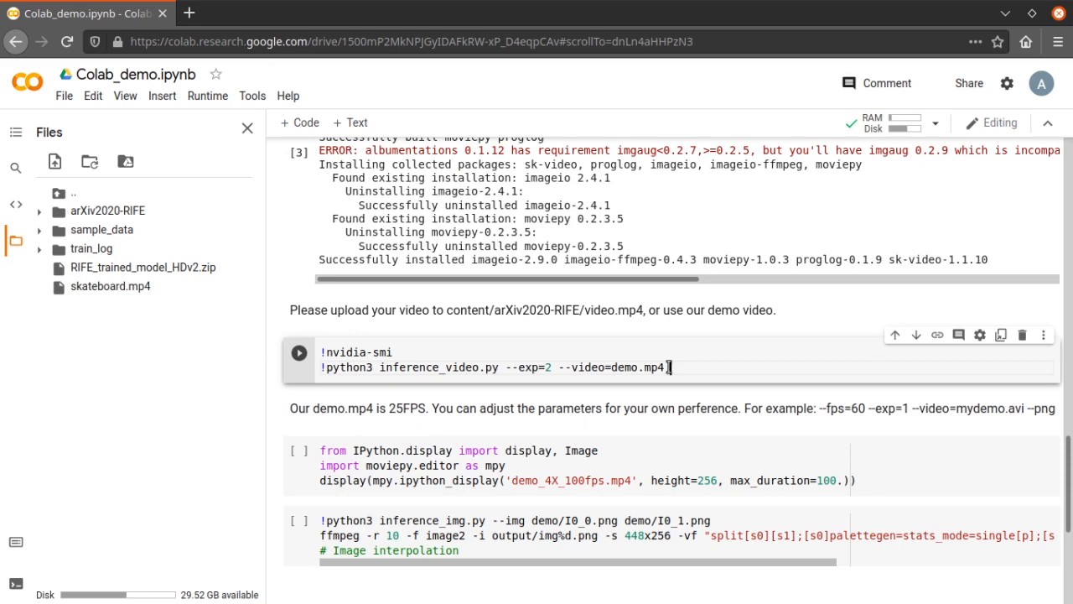
Copy the path of the uploaded skateboard.mp4 and replace demo.mp4 in the inference command with /content/skateboard.mp4
{"action": "mouse_move", "coordinate": [254, 293]}
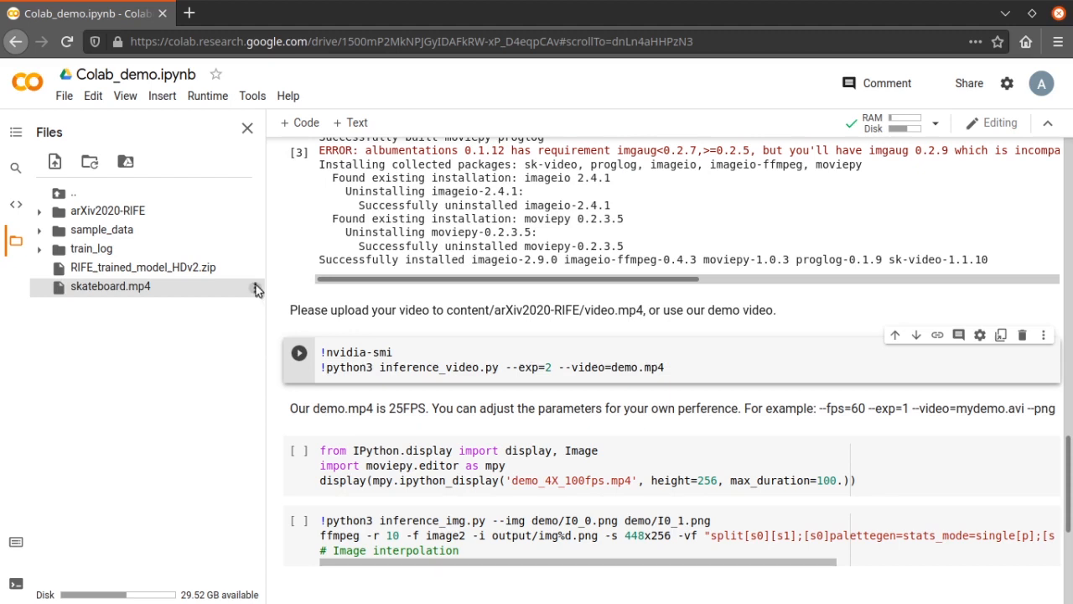
{"action": "left_click", "coordinate": [254, 290]}
{"action": "left_click", "coordinate": [294, 391]}
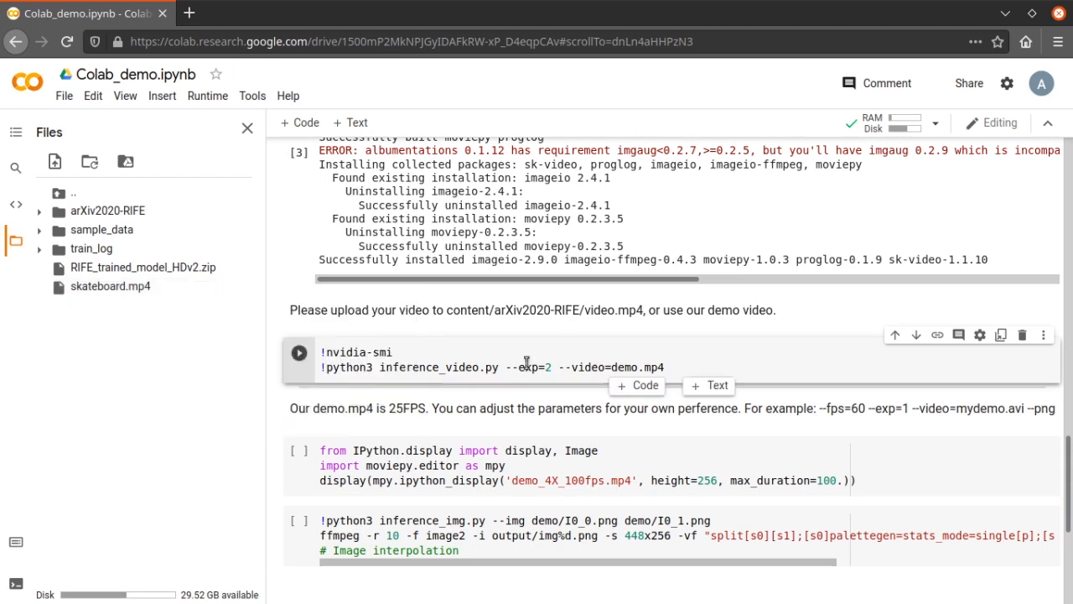
{"action": "left_click_drag", "start_coordinate": [683, 365], "coordinate": [613, 367]}
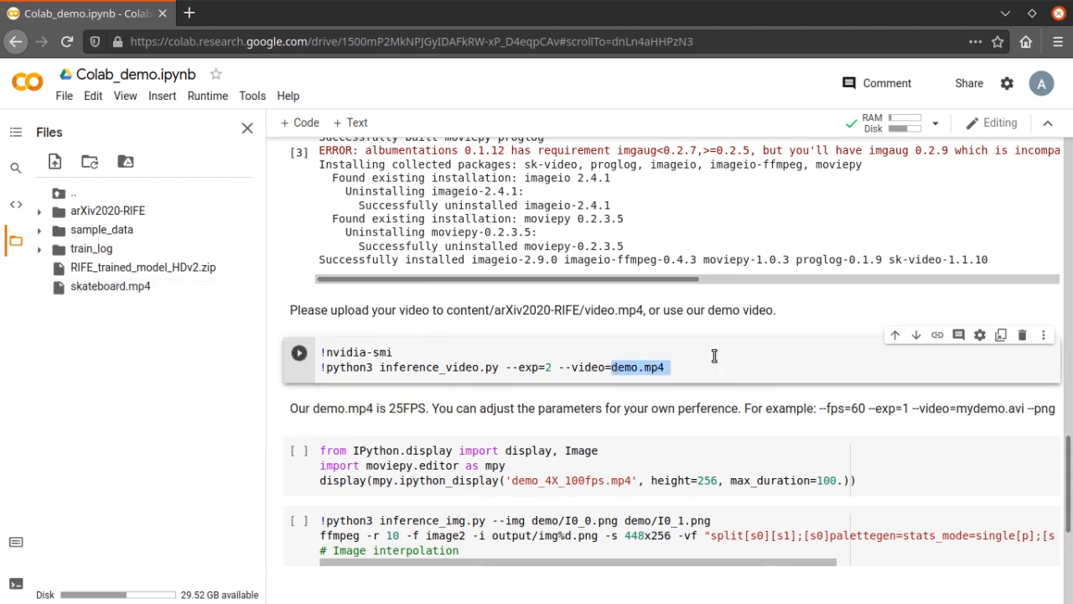
{"action": "key", "text": "ctrl+v"}
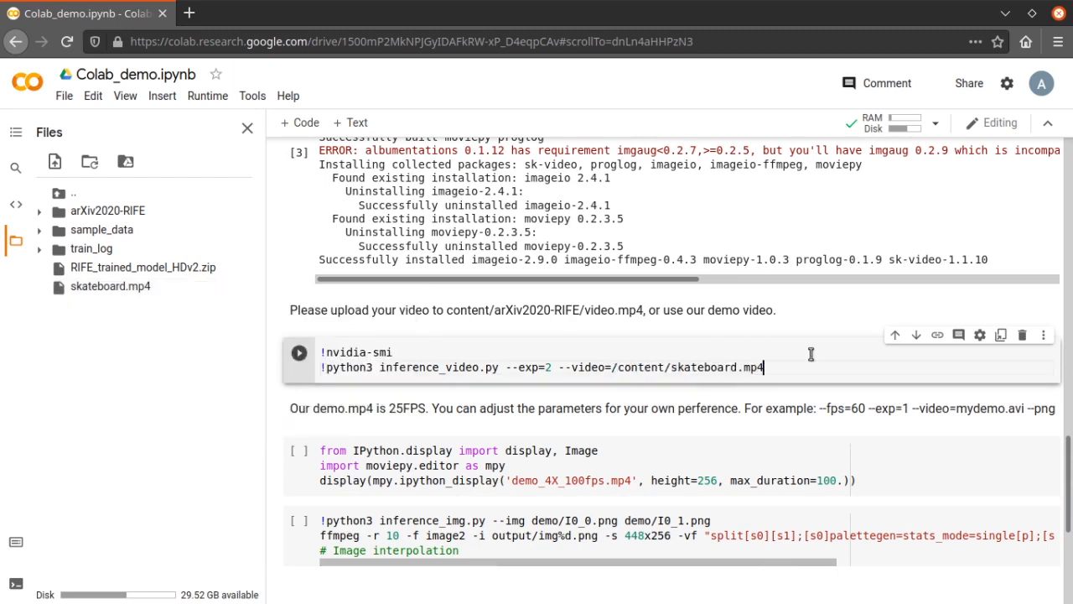
Set the --exp value in the inference_video.py command to 4
{"action": "double_click", "coordinate": [549, 367]}
{"action": "type", "text": "1"}
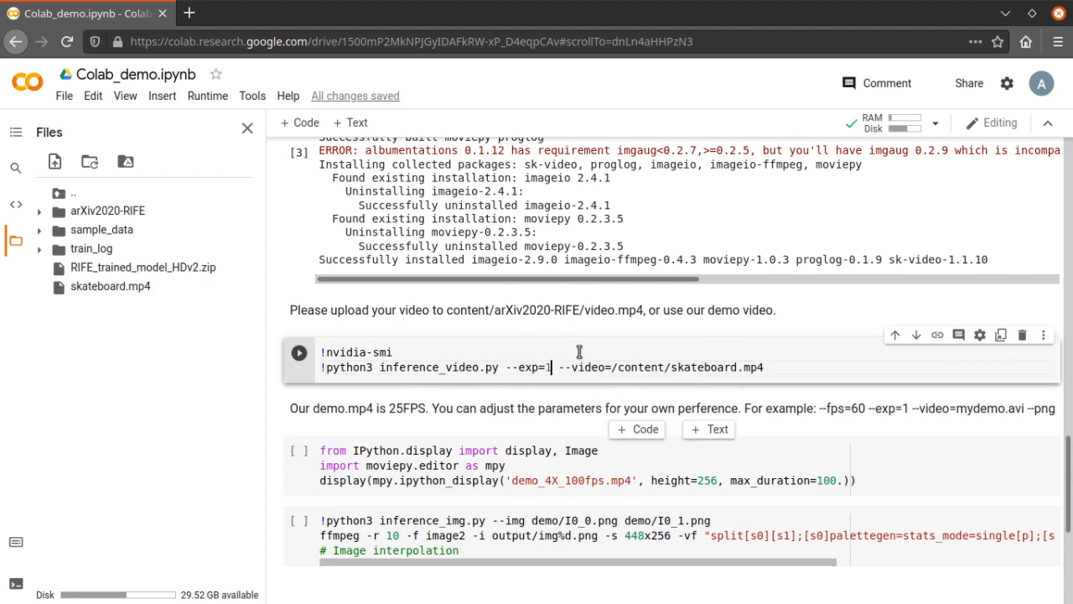
{"action": "key", "text": "BackSpace"}
{"action": "type", "text": "4"}
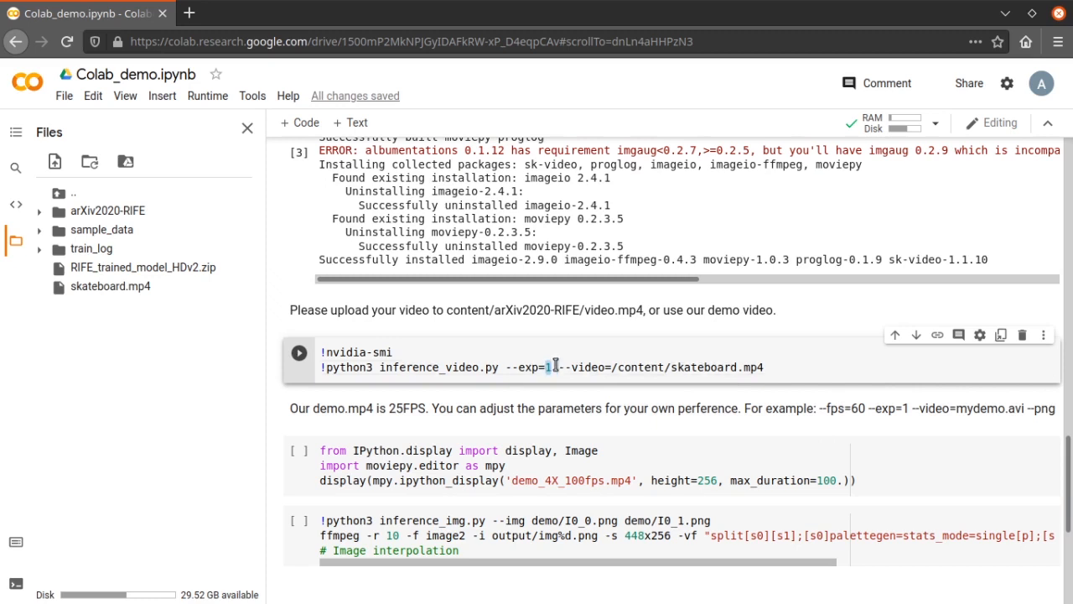
{"action": "double_click", "coordinate": [550, 367]}
{"action": "left_click", "coordinate": [551, 367]}
Run the video inference cell on /content/skateboard.mp4 and follow the interpolation progress in its output
{"action": "scroll", "coordinate": [352, 356], "scroll_direction": "down", "scroll_amount": 1}
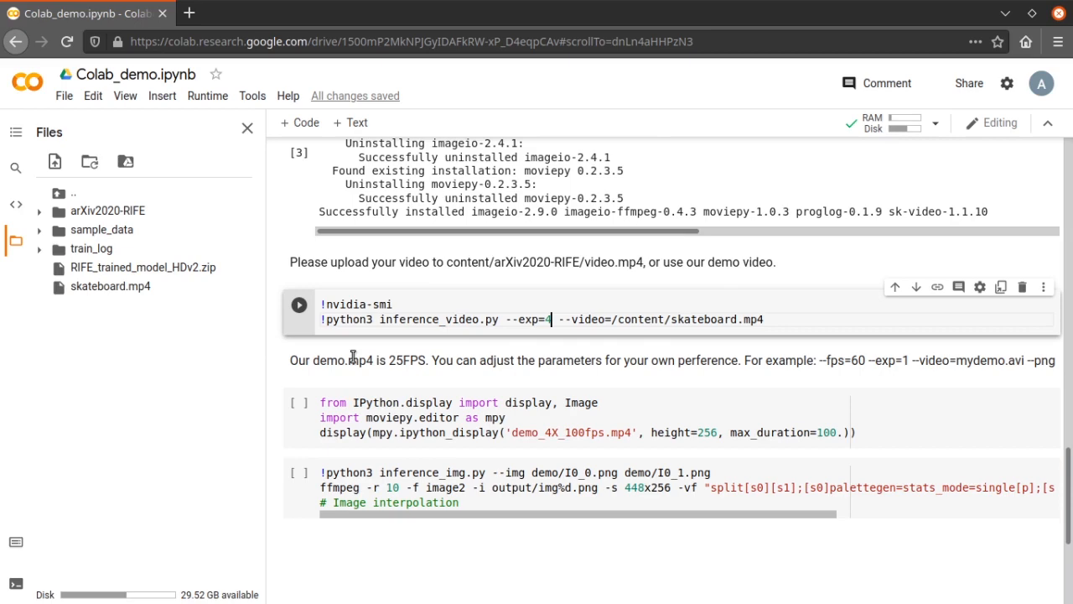
{"action": "scroll", "coordinate": [353, 357], "scroll_direction": "down", "scroll_amount": 1}
{"action": "left_click", "coordinate": [300, 274]}
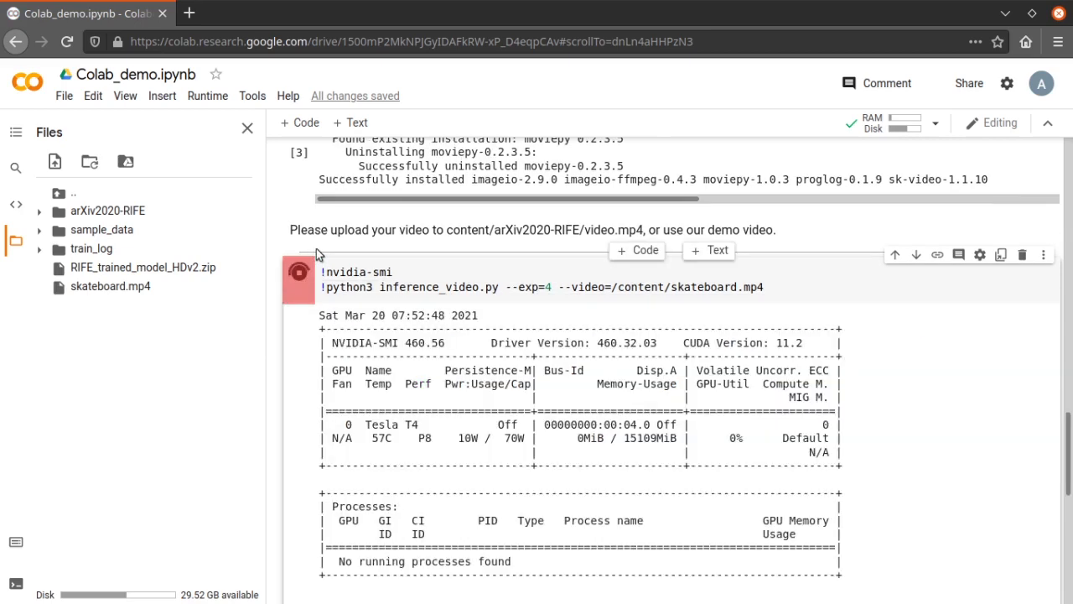
{"action": "scroll", "coordinate": [442, 375], "scroll_direction": "down", "scroll_amount": 3}
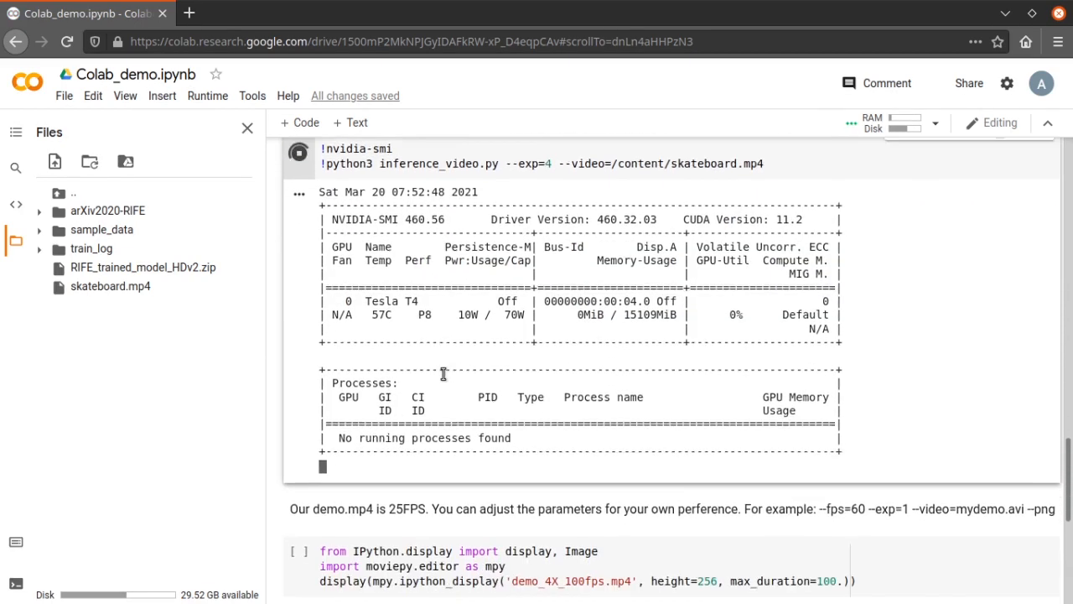
{"action": "scroll", "coordinate": [443, 373], "scroll_direction": "down", "scroll_amount": 1}
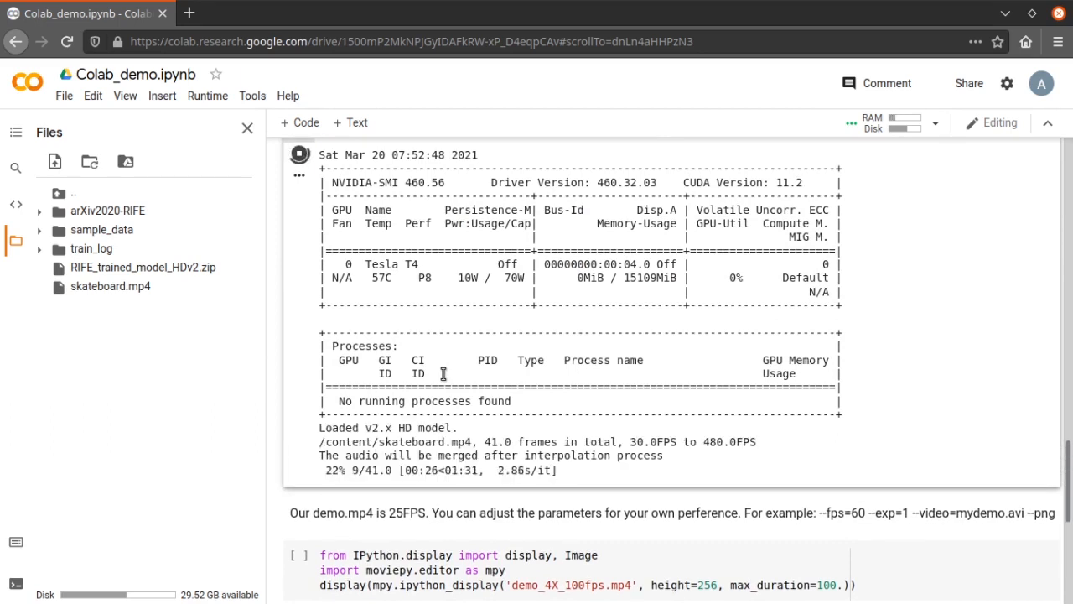
{"action": "mouse_move", "coordinate": [898, 10]}
{"action": "left_mouse_down"}
{"action": "mouse_move", "coordinate": [914, 49]}
{"action": "mouse_move", "coordinate": [913, 7]}
{"action": "left_mouse_up"}
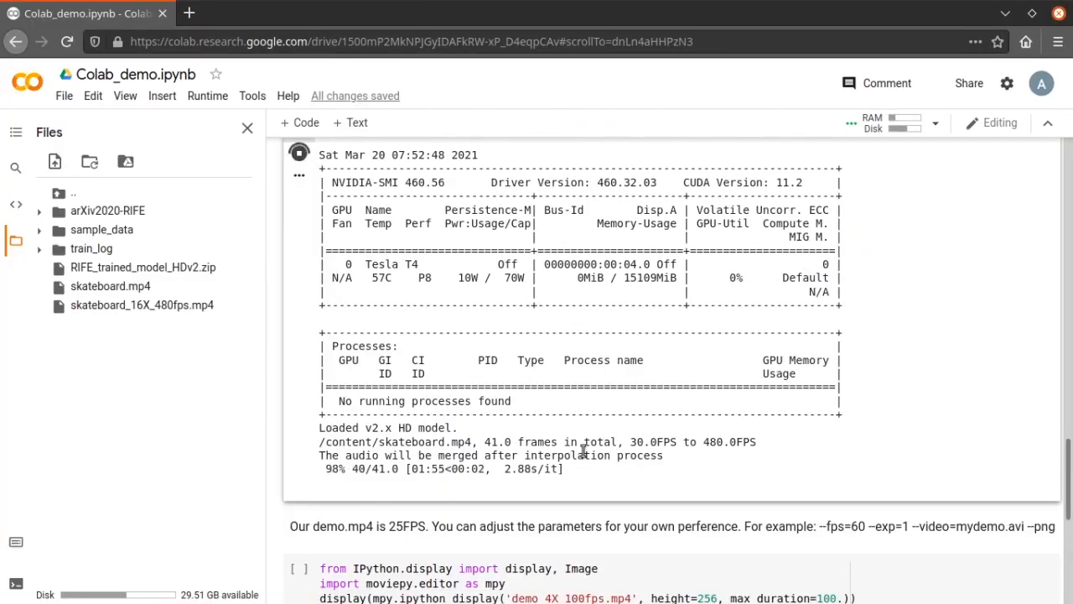
Download the interpolated skateboard_16X_480fps.mp4 from the notebook's files once the inference output is complete
{"action": "scroll", "coordinate": [394, 420], "scroll_direction": "down", "scroll_amount": 10}
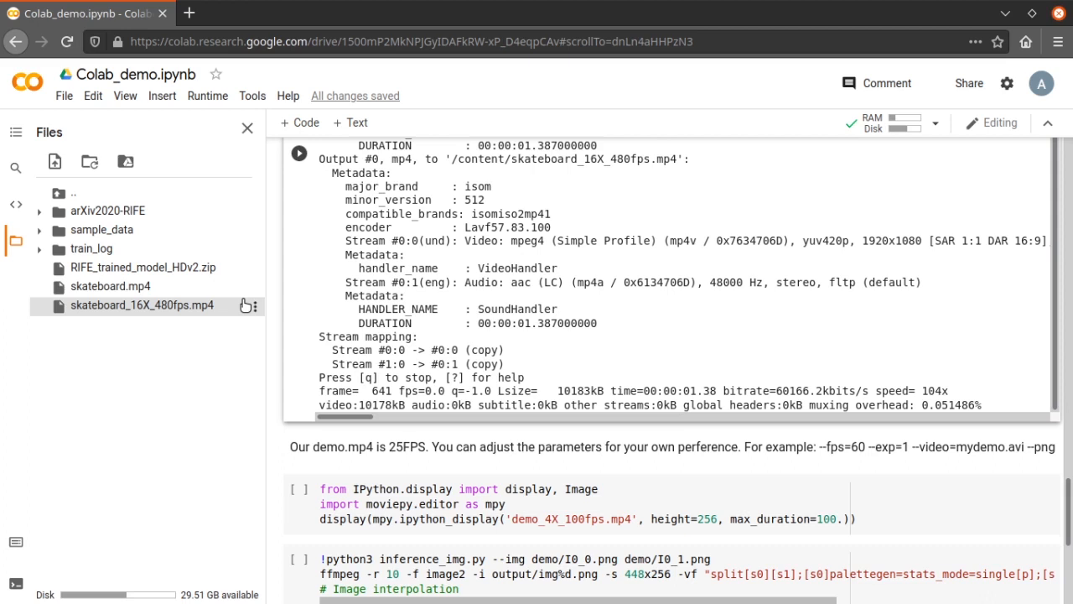
{"action": "left_click", "coordinate": [255, 307]}
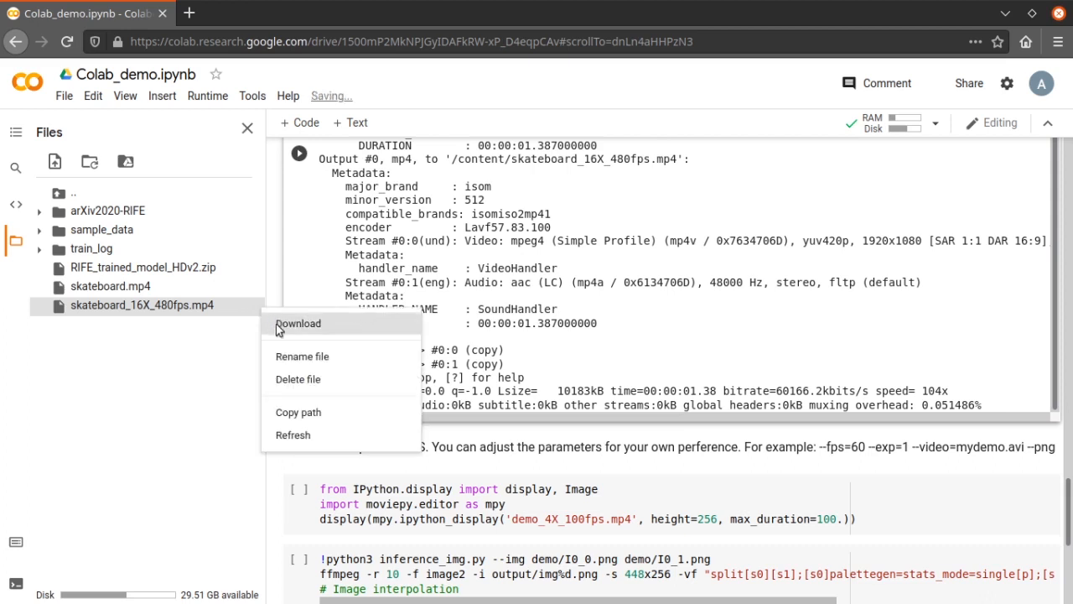
{"action": "left_click", "coordinate": [275, 323]}
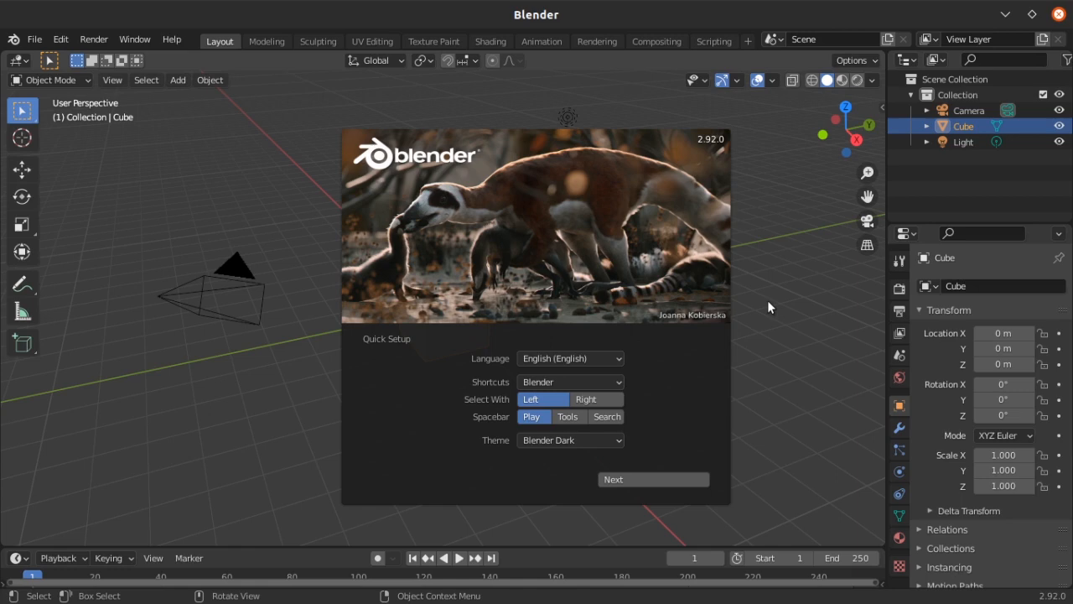
Switch to Blender, dismiss the splash screen and add a Video Editing workspace
{"action": "left_click", "coordinate": [767, 300]}
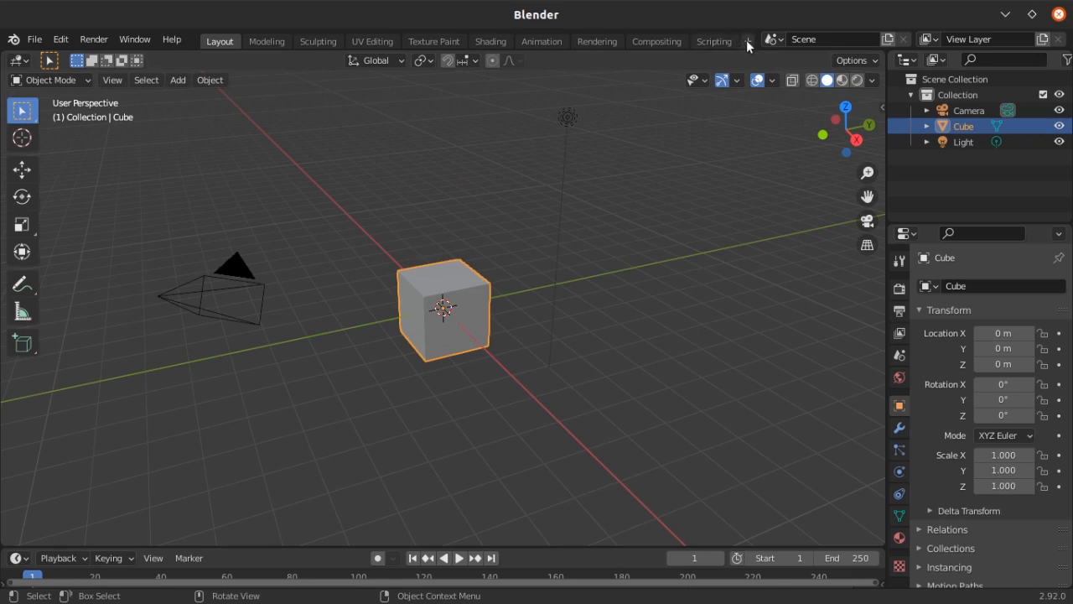
{"action": "left_click", "coordinate": [747, 41]}
{"action": "mouse_move", "coordinate": [687, 136]}
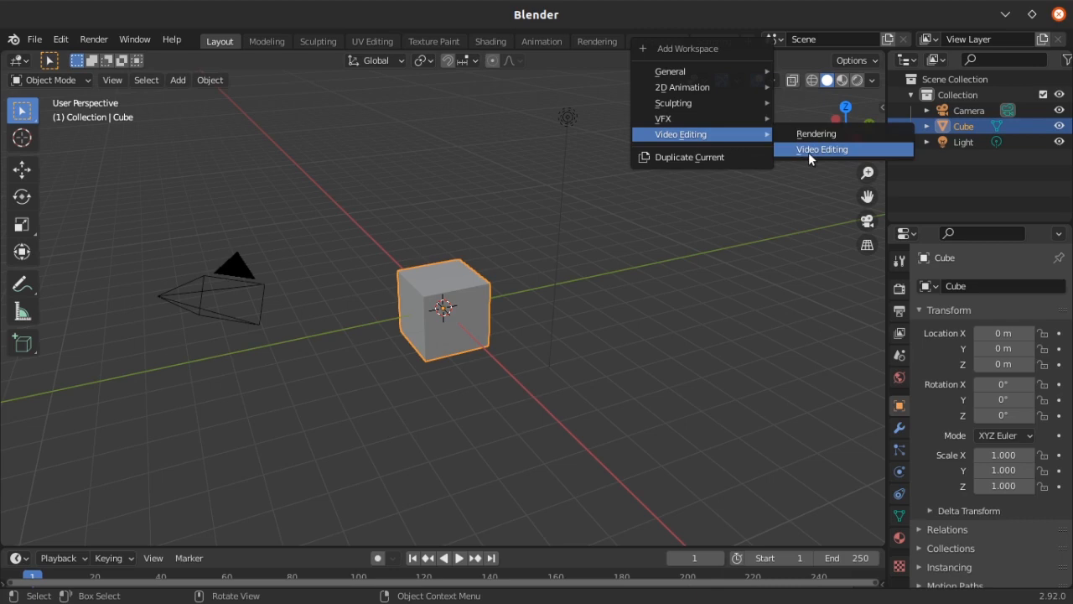
{"action": "left_click", "coordinate": [808, 152]}
Add skateboard_16X_480fps.mp4 from the Downloads folder to the sequencer as a movie strip
{"action": "left_click", "coordinate": [240, 334]}
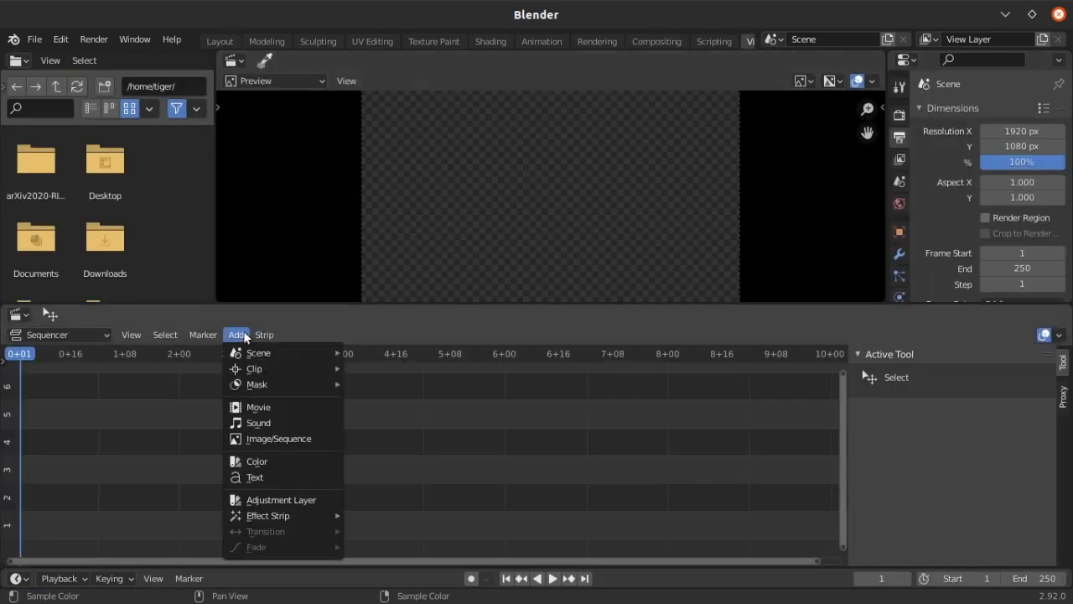
{"action": "left_click", "coordinate": [251, 407]}
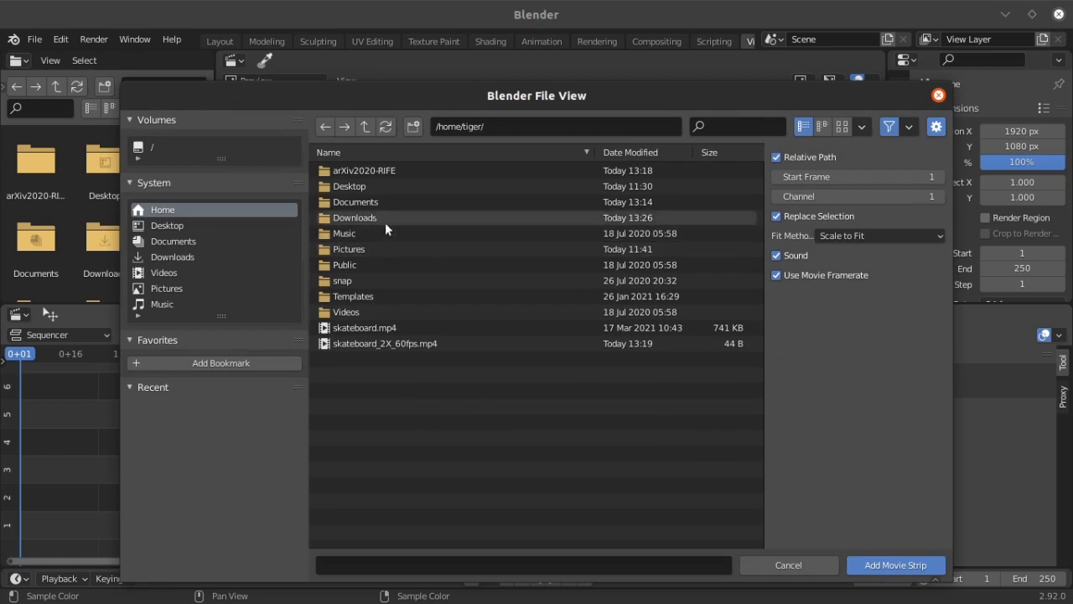
{"action": "double_click", "coordinate": [365, 217]}
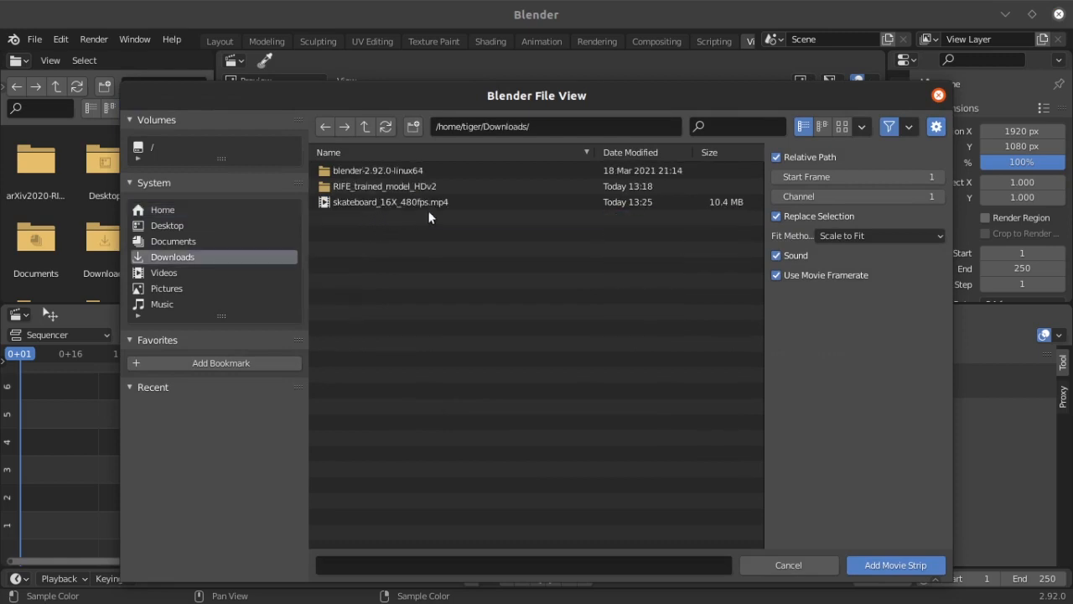
{"action": "left_click", "coordinate": [417, 203]}
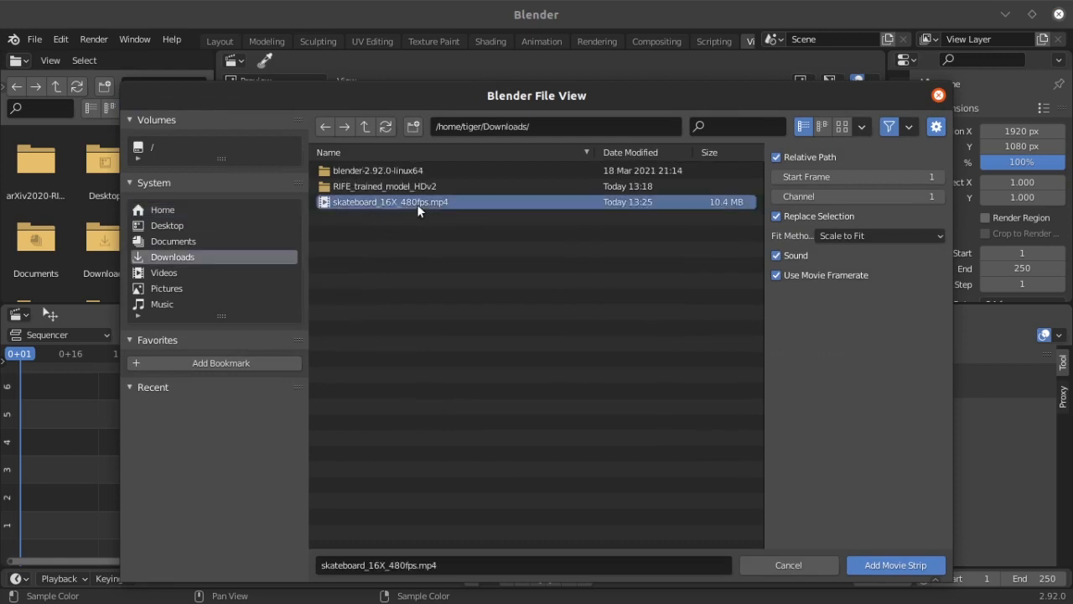
{"action": "left_click", "coordinate": [878, 565]}
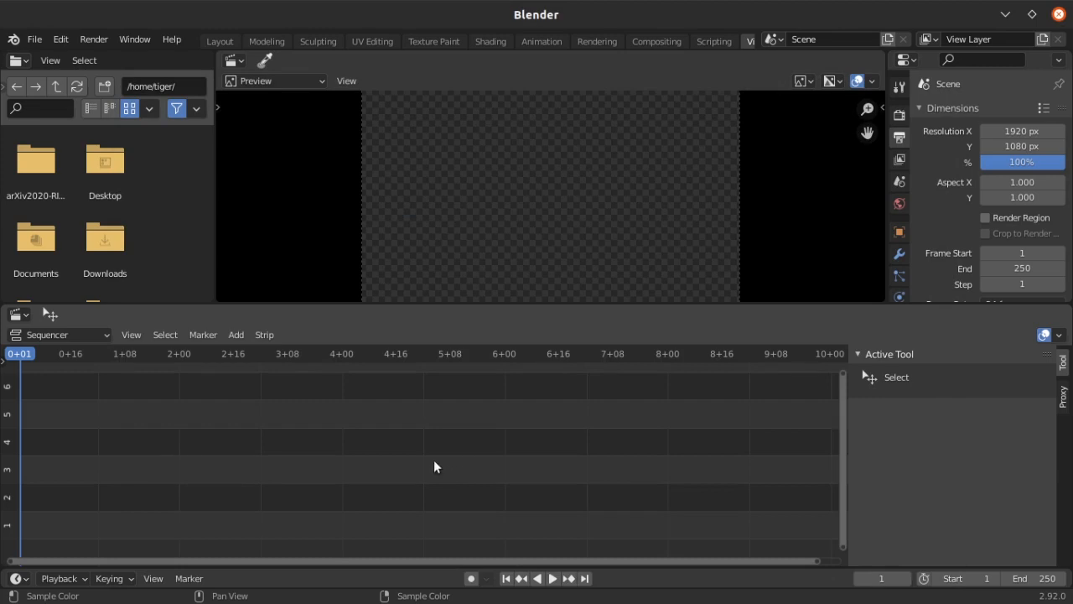
Set the scene's output frame rate to 30 fps
{"action": "scroll", "coordinate": [969, 229], "scroll_direction": "down", "scroll_amount": 1}
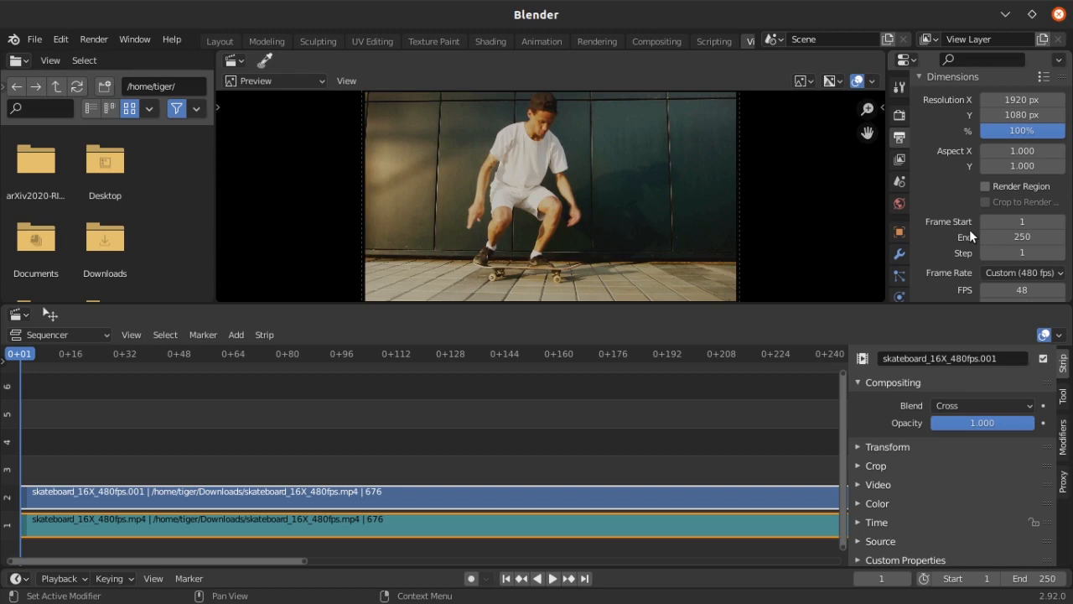
{"action": "scroll", "coordinate": [969, 228], "scroll_direction": "down", "scroll_amount": 4}
{"action": "left_click", "coordinate": [1012, 146]}
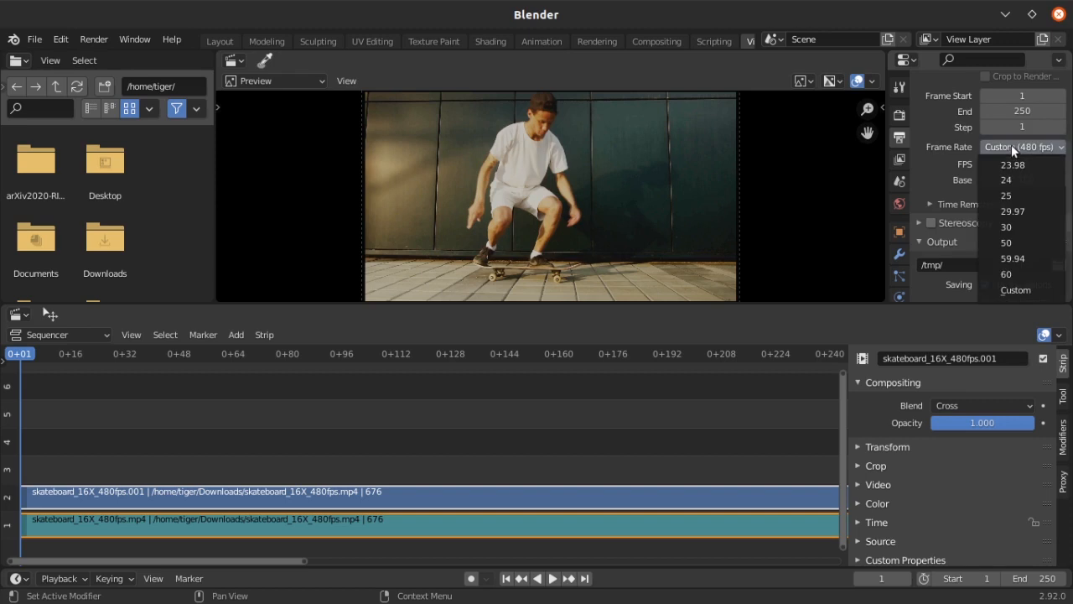
{"action": "left_click", "coordinate": [1018, 228]}
Set the color management view transform to Standard in the render properties and return to the output properties
{"action": "scroll", "coordinate": [1017, 193], "scroll_direction": "down", "scroll_amount": 4}
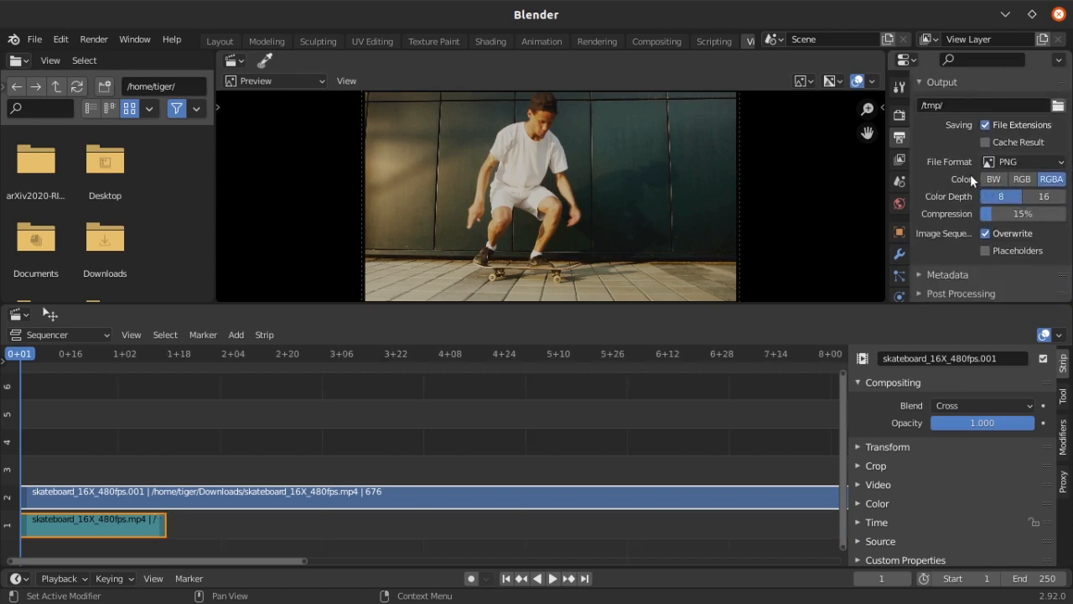
{"action": "left_click", "coordinate": [900, 116]}
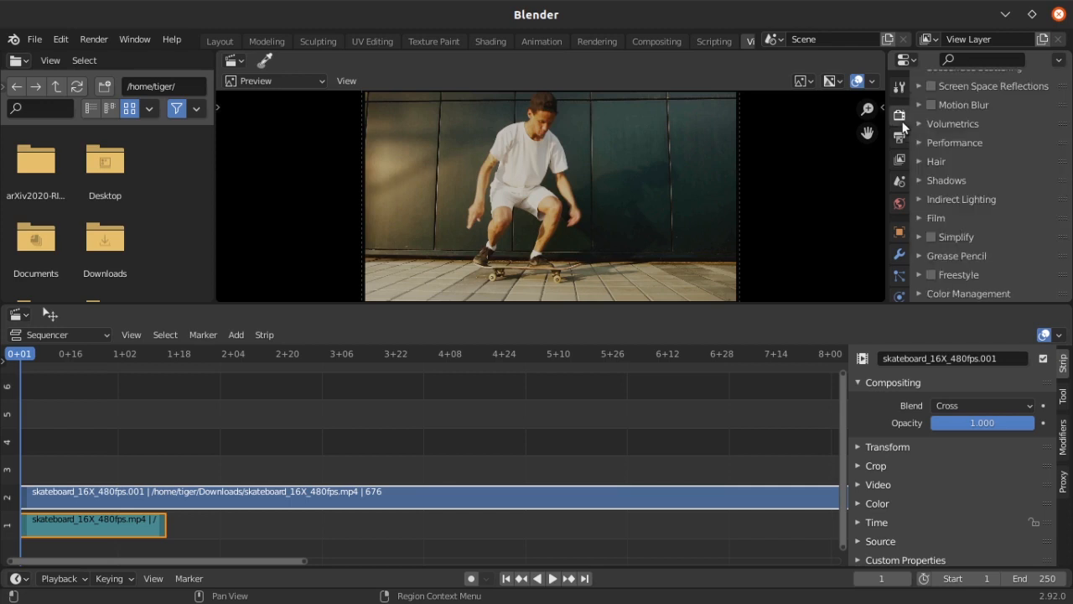
{"action": "scroll", "coordinate": [965, 290], "scroll_direction": "down", "scroll_amount": 5}
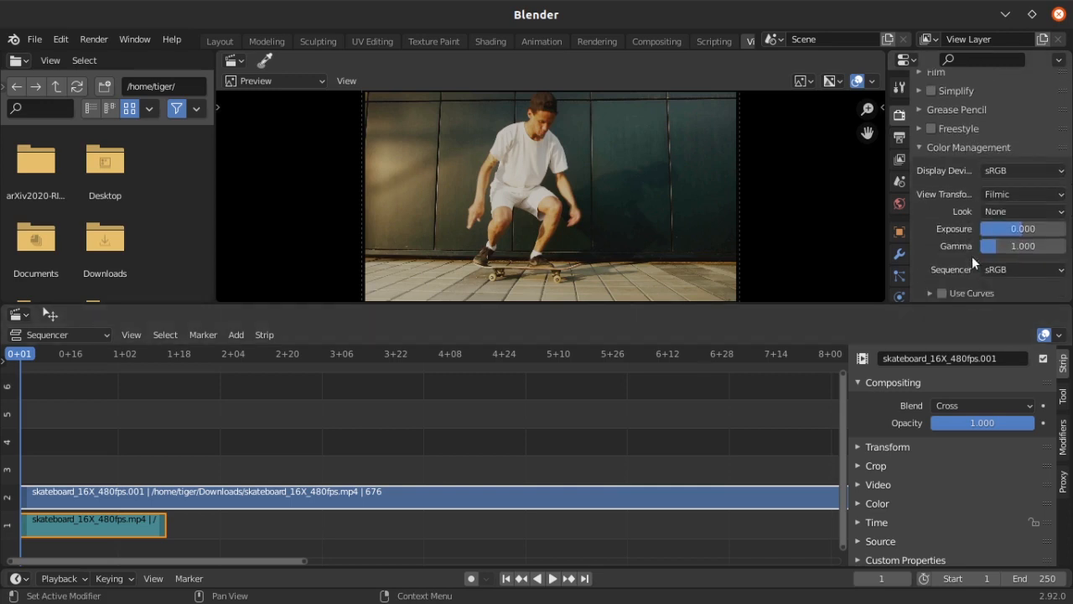
{"action": "left_click", "coordinate": [1006, 170]}
{"action": "left_click", "coordinate": [998, 194]}
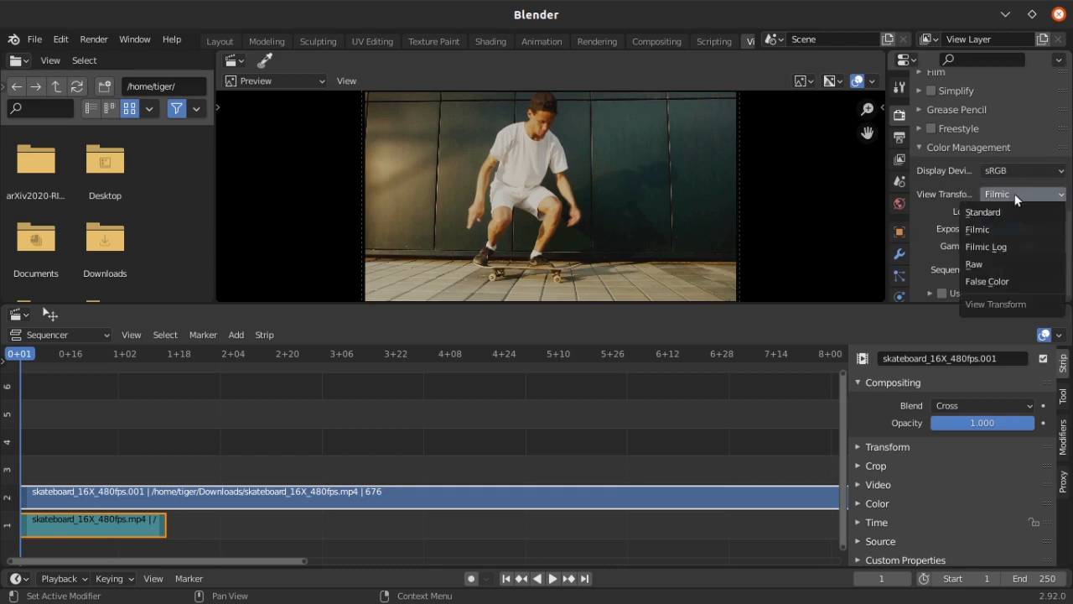
{"action": "left_click", "coordinate": [977, 213]}
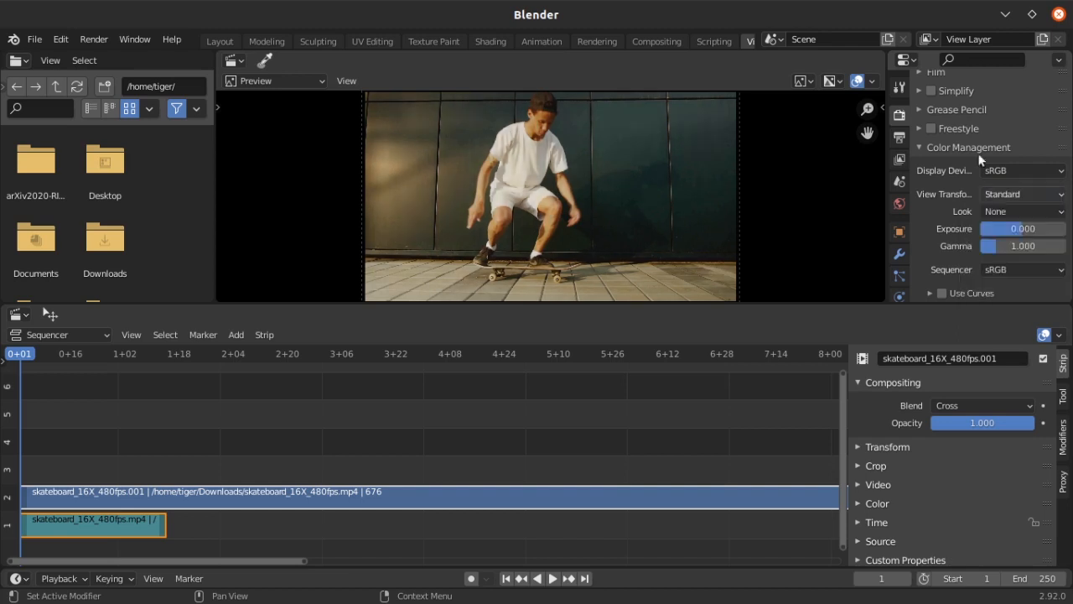
{"action": "left_click", "coordinate": [905, 138]}
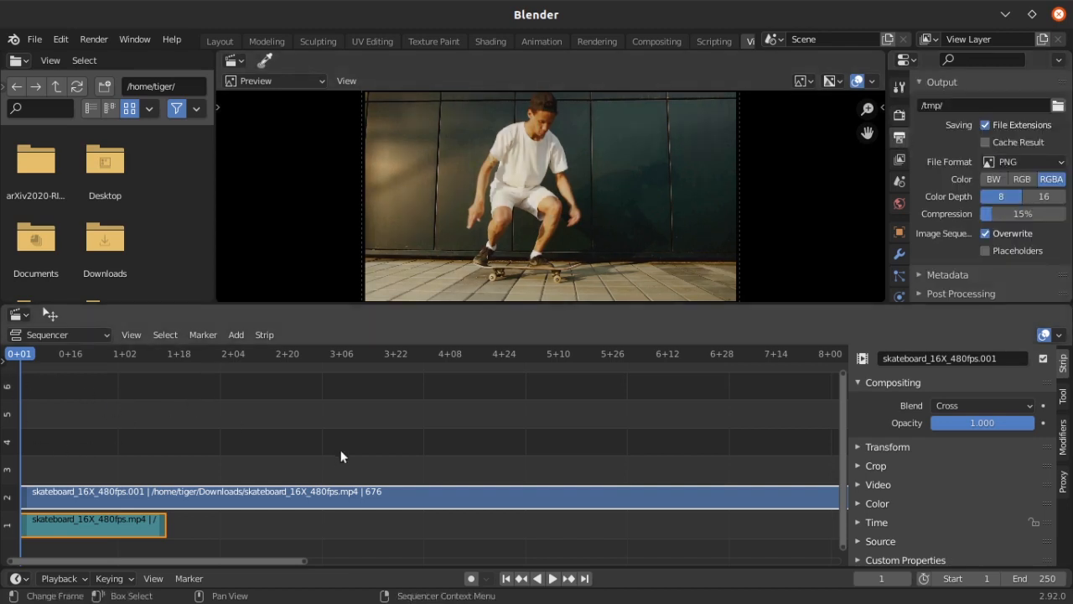
Set the scene's frame range to match the strips in the sequencer
{"action": "middle_click_drag", "start_coordinate": [681, 469], "coordinate": [605, 407], "text": "ctrl"}
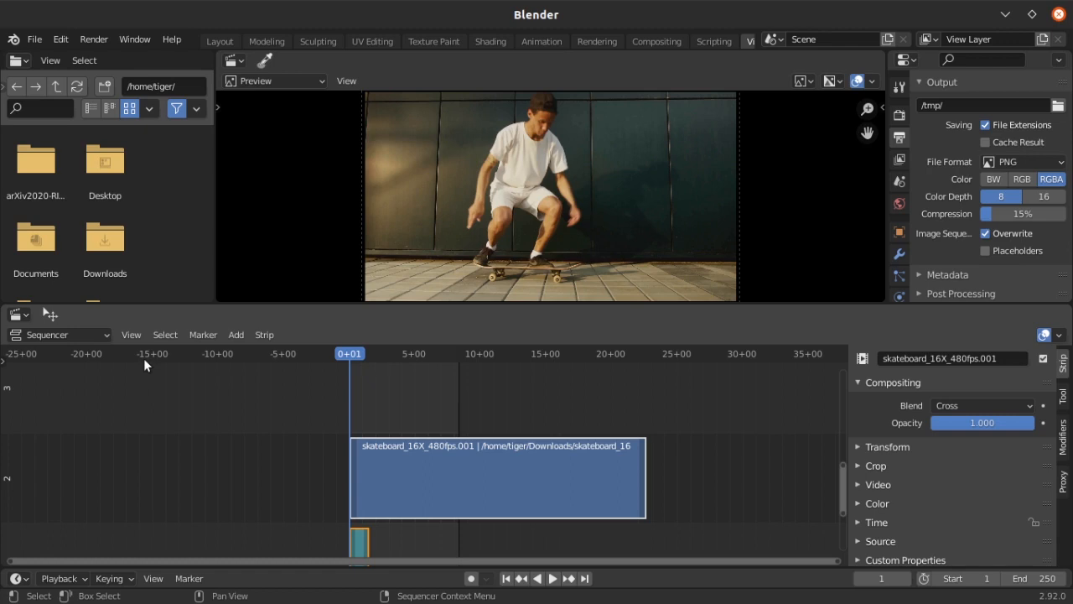
{"action": "left_click", "coordinate": [131, 334]}
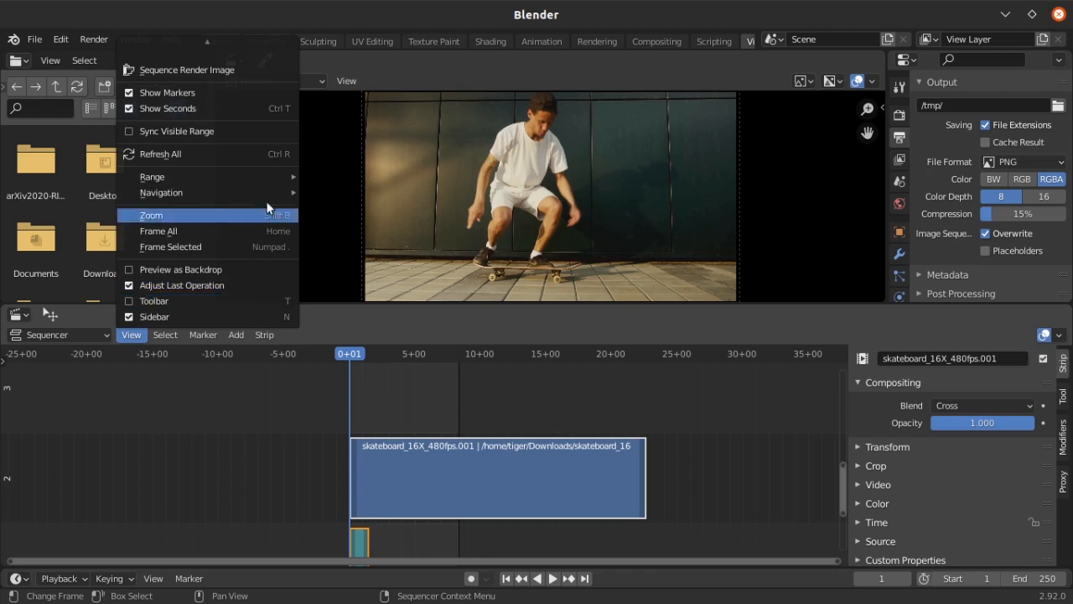
{"action": "mouse_move", "coordinate": [275, 192]}
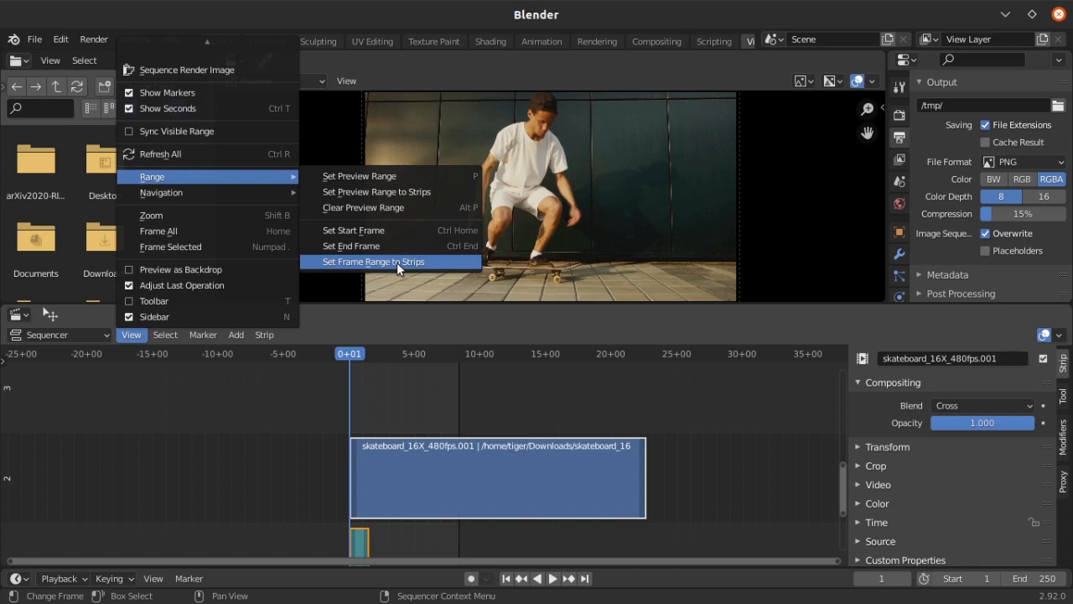
{"action": "left_click", "coordinate": [396, 262]}
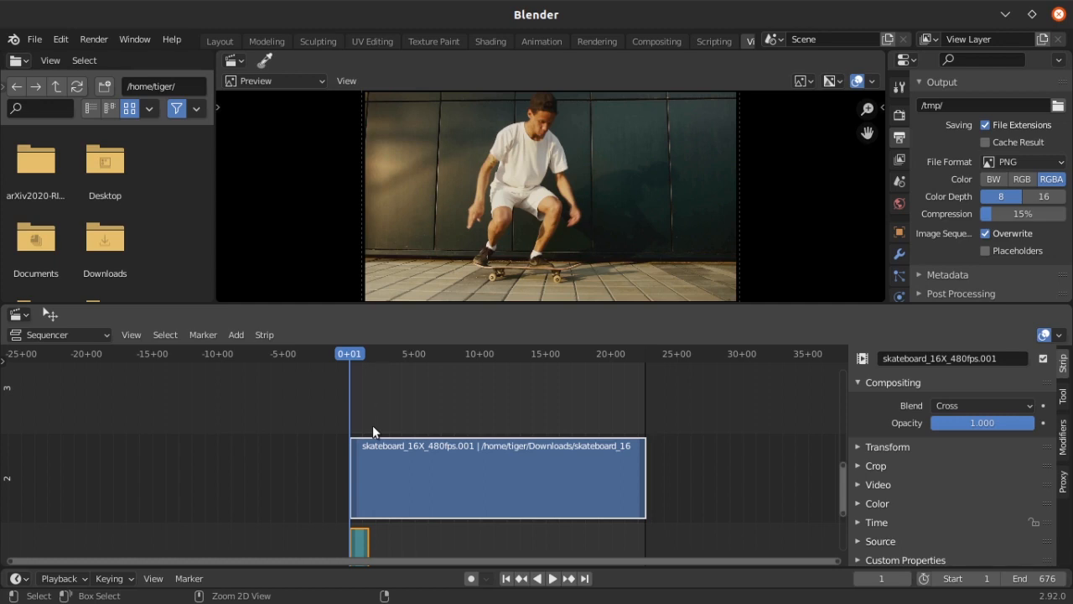
Enable Strip Proxy & Timecode for the skateboard movie strip and rebuild its proxy and timecode indices
{"action": "left_click", "coordinate": [1063, 485]}
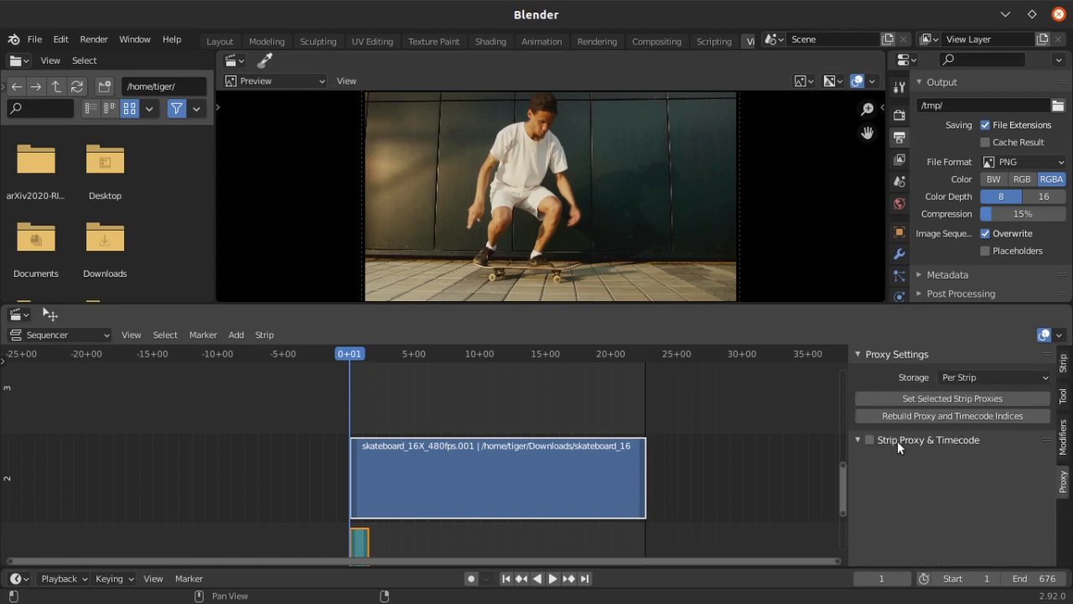
{"action": "left_click", "coordinate": [868, 443]}
{"action": "left_click", "coordinate": [858, 439]}
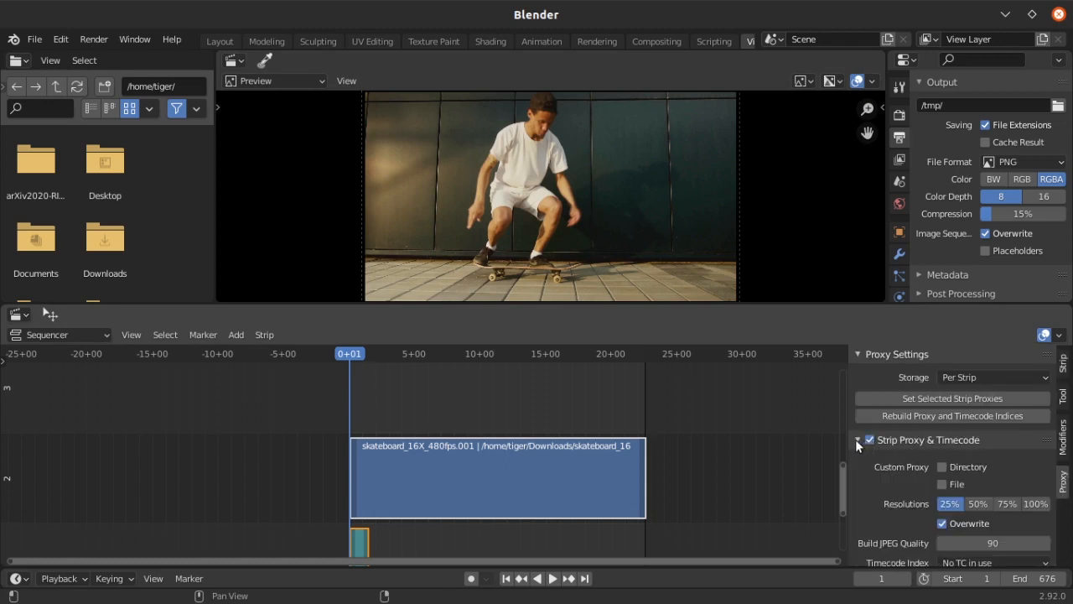
{"action": "scroll", "coordinate": [997, 502], "scroll_direction": "down", "scroll_amount": 1}
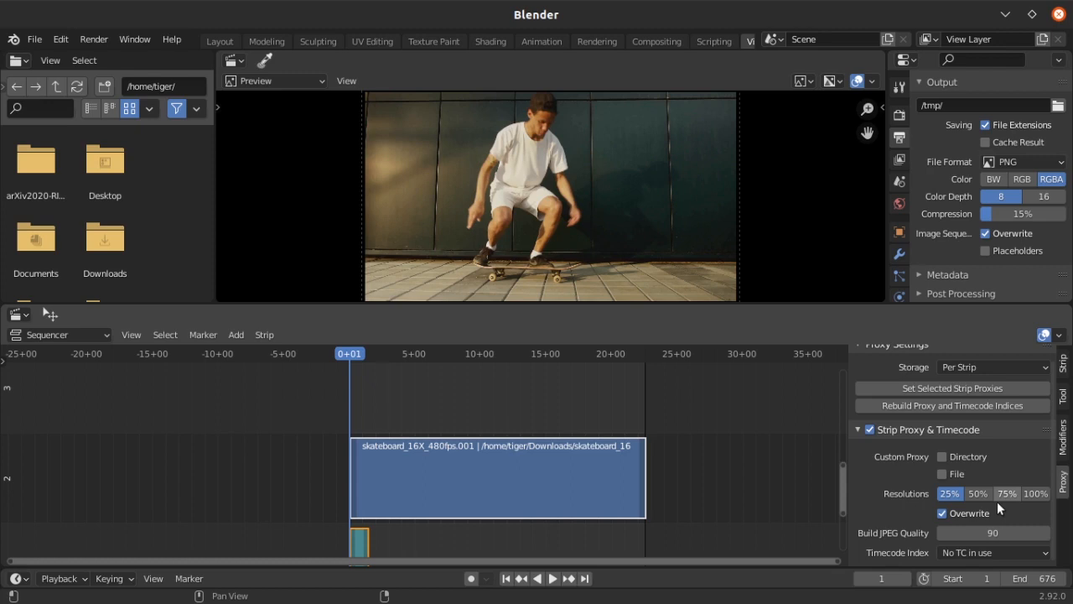
{"action": "left_click", "coordinate": [918, 405]}
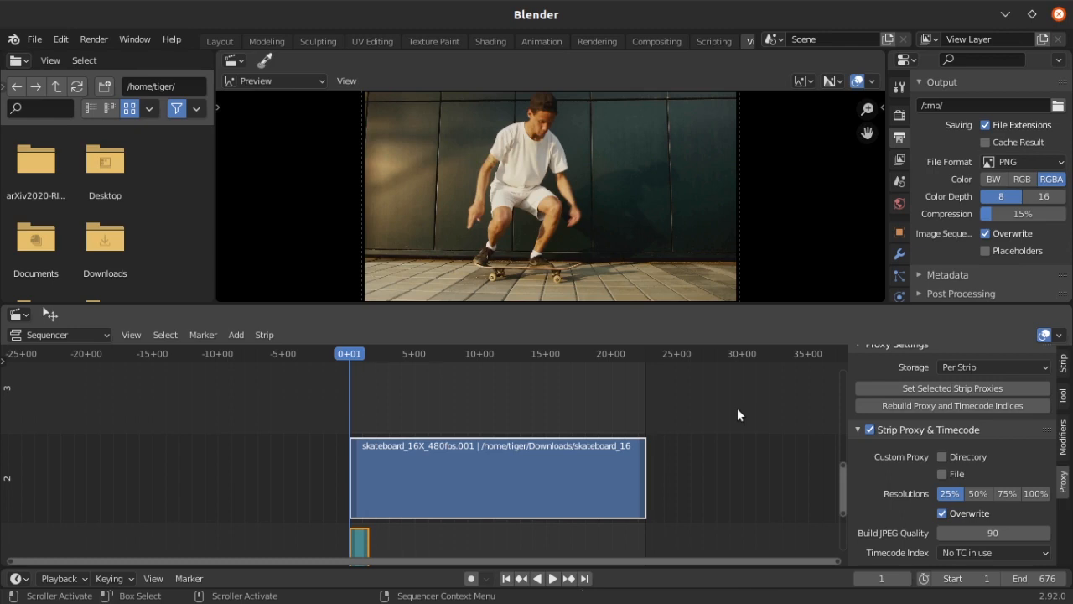
Open the Scene render size proxy options for the video preview
{"action": "left_click", "coordinate": [346, 81]}
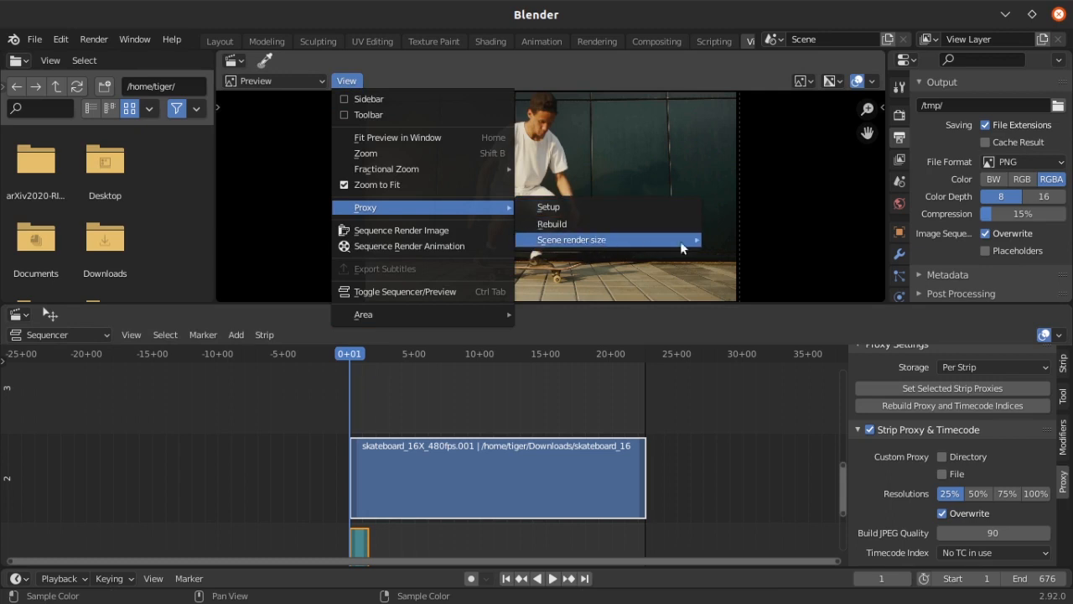
{"action": "mouse_move", "coordinate": [506, 209]}
{"action": "mouse_move", "coordinate": [694, 243]}
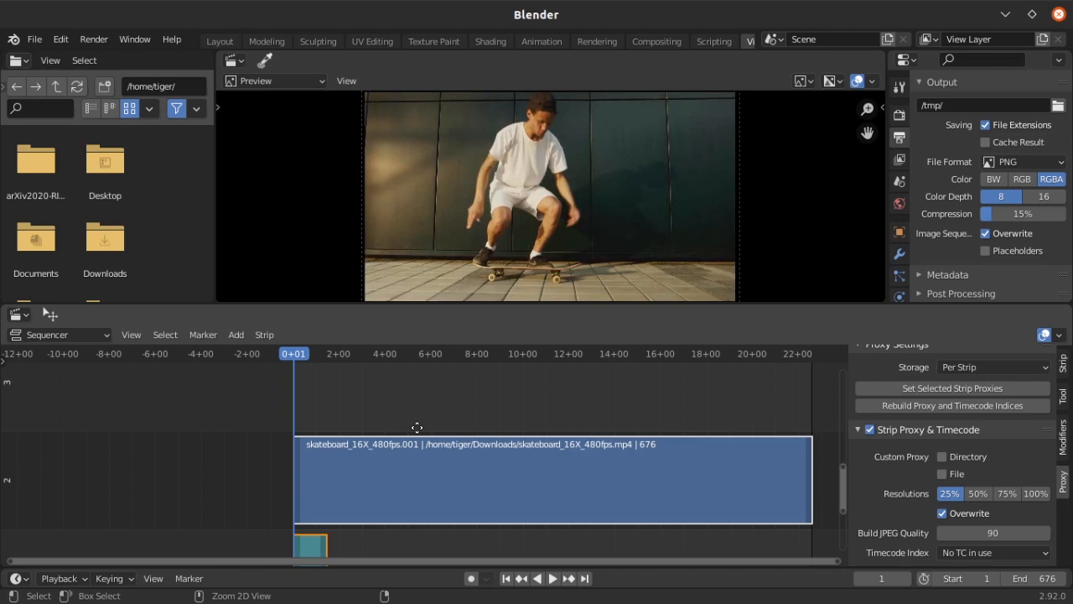
Add a Speed Control effect strip to the skateboard movie strip
{"action": "middle_click_drag", "start_coordinate": [416, 428], "coordinate": [386, 456], "text": "ctrl"}
{"action": "left_click", "coordinate": [237, 334]}
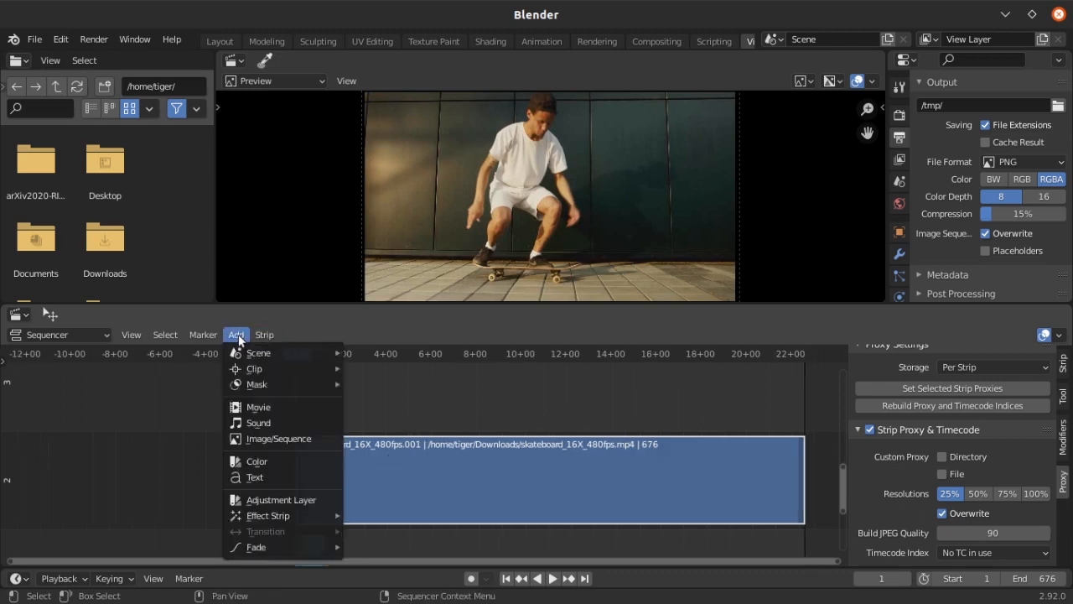
{"action": "mouse_move", "coordinate": [305, 514]}
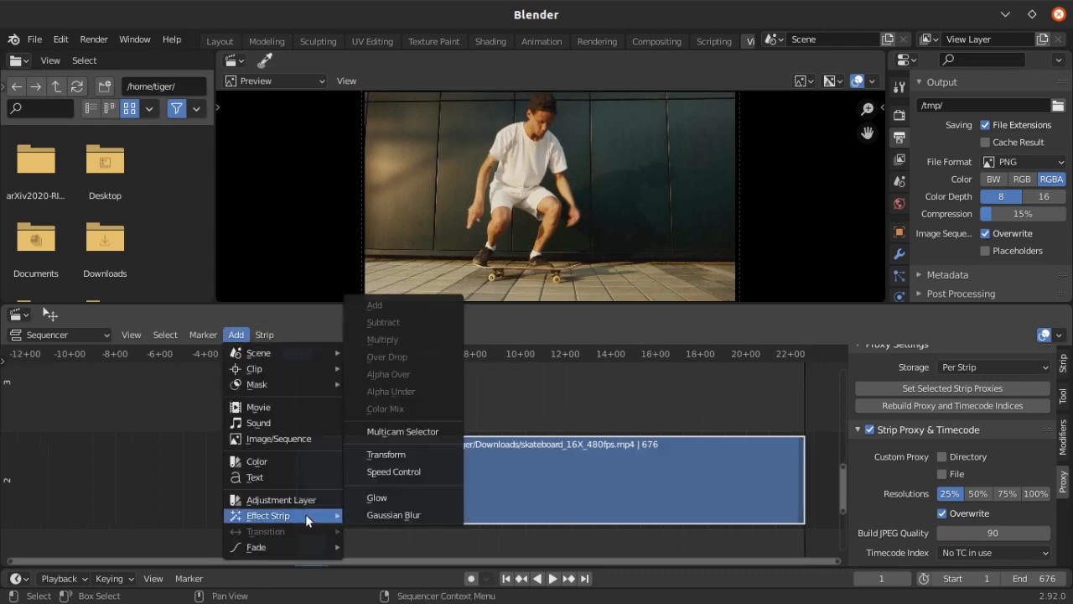
{"action": "left_click", "coordinate": [384, 471]}
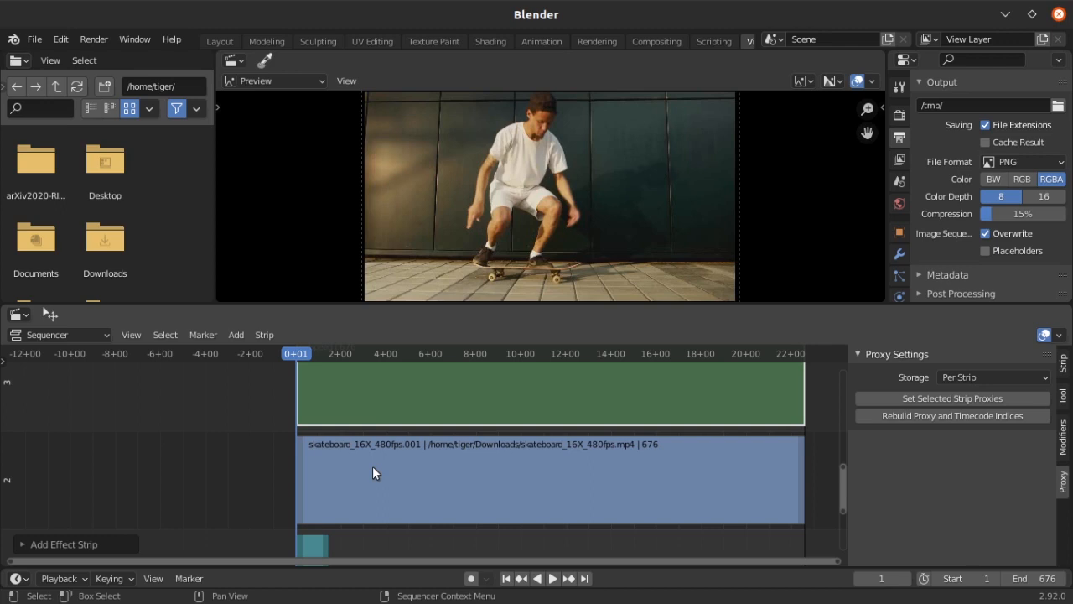
Turn off Stretch to Input Strip in the speed effect strip's settings
{"action": "key", "text": "Home"}
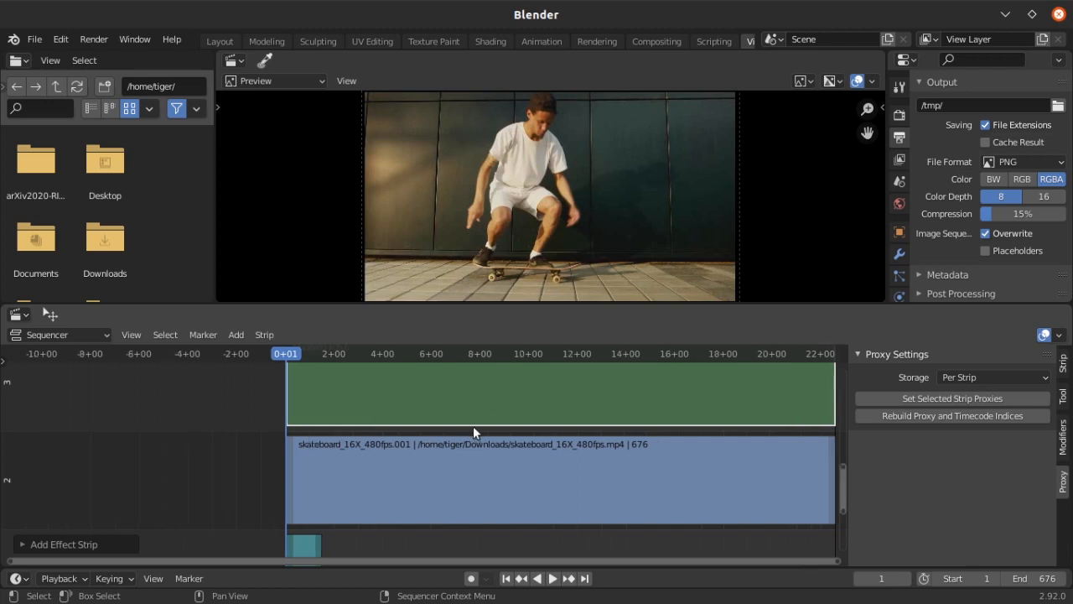
{"action": "left_click", "coordinate": [1063, 364]}
{"action": "middle_click_drag", "start_coordinate": [504, 431], "coordinate": [498, 450]}
{"action": "left_click", "coordinate": [936, 425]}
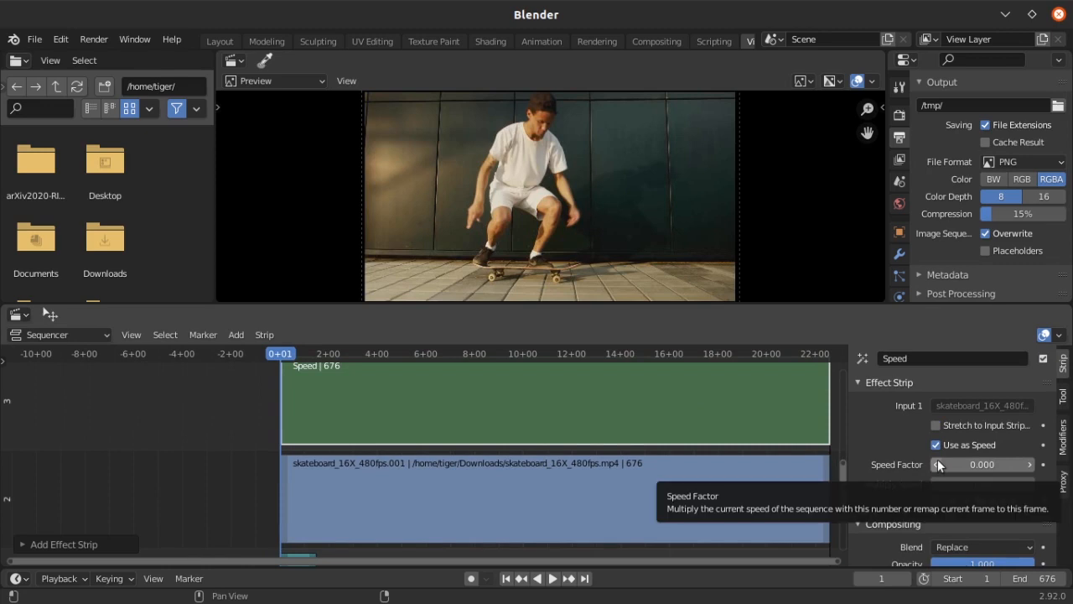
Set the speed effect's Speed Factor to 15 and play back the sequence
{"action": "left_click", "coordinate": [965, 463]}
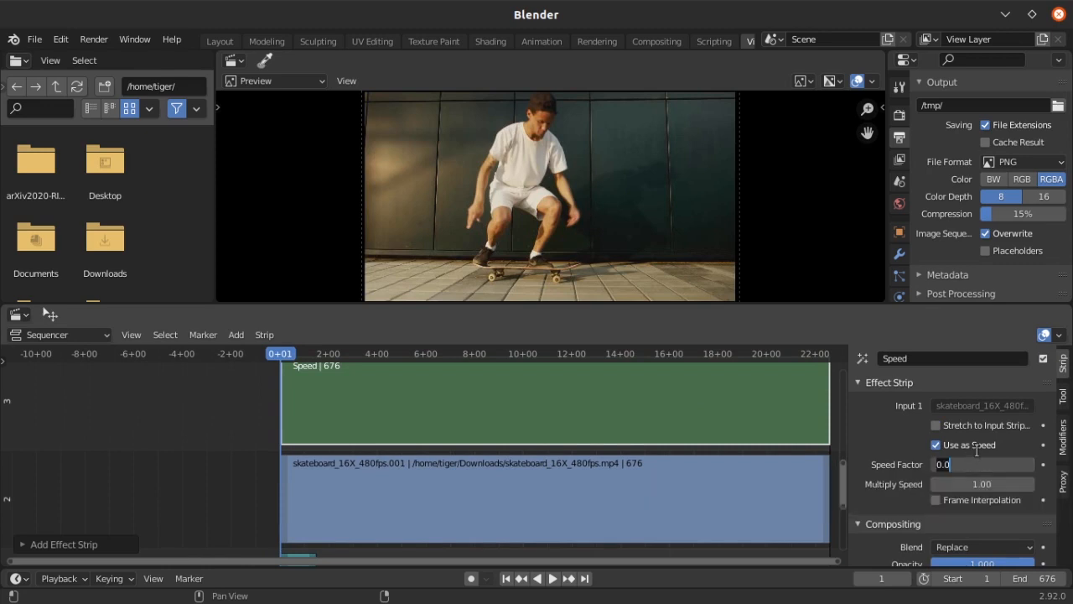
{"action": "type", "text": "15"}
{"action": "key", "text": "Return"}
{"action": "left_click", "coordinate": [553, 578]}
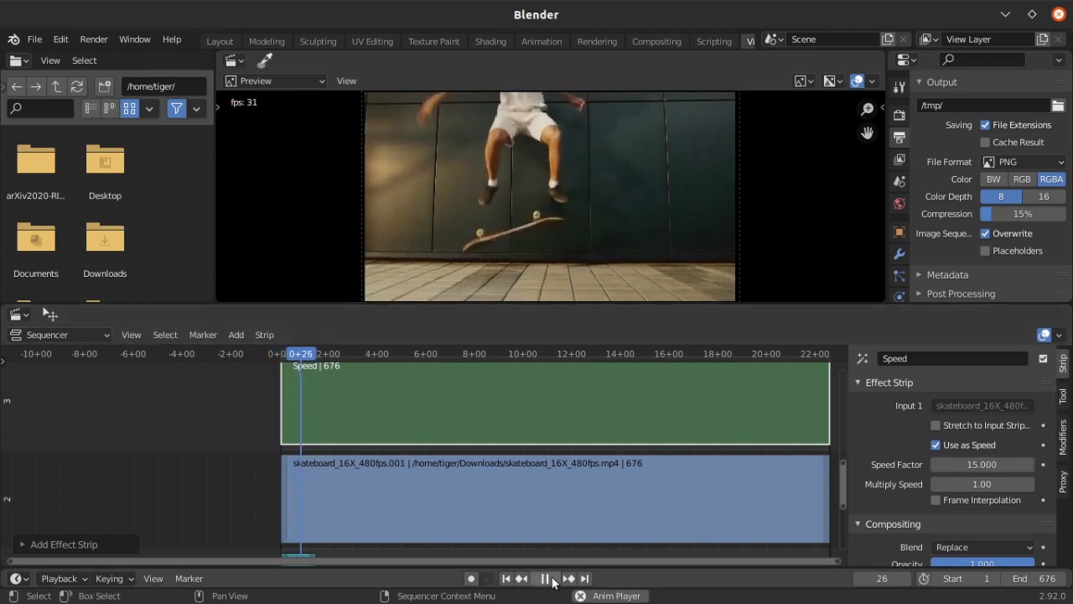
Keyframe the speed effect's Speed Factor of 15 at frame 2
{"action": "left_click", "coordinate": [553, 579]}
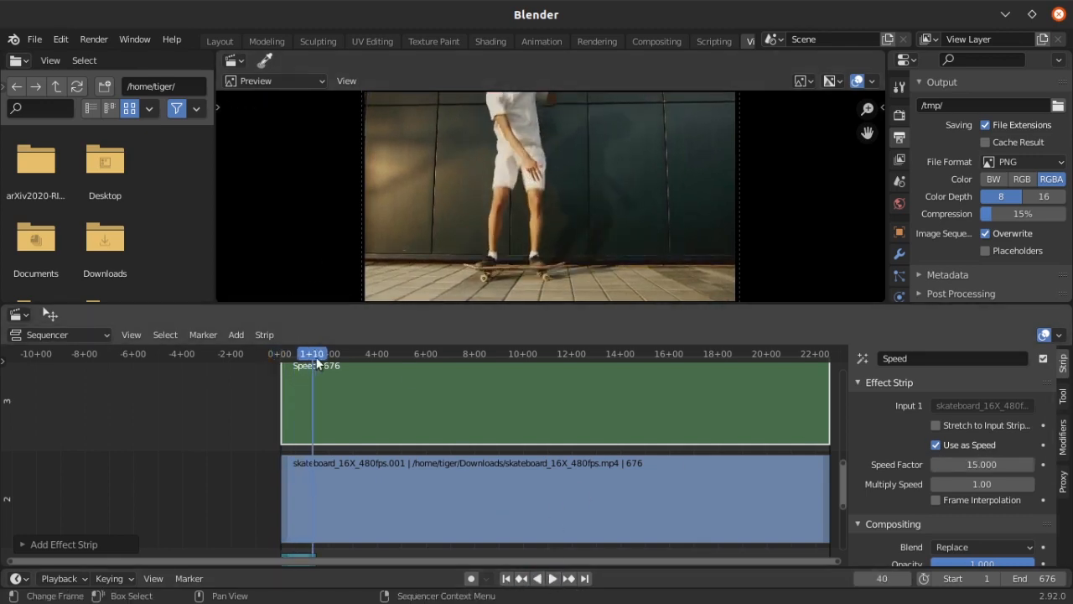
{"action": "left_click_drag", "start_coordinate": [311, 353], "coordinate": [284, 353]}
{"action": "key", "text": "space"}
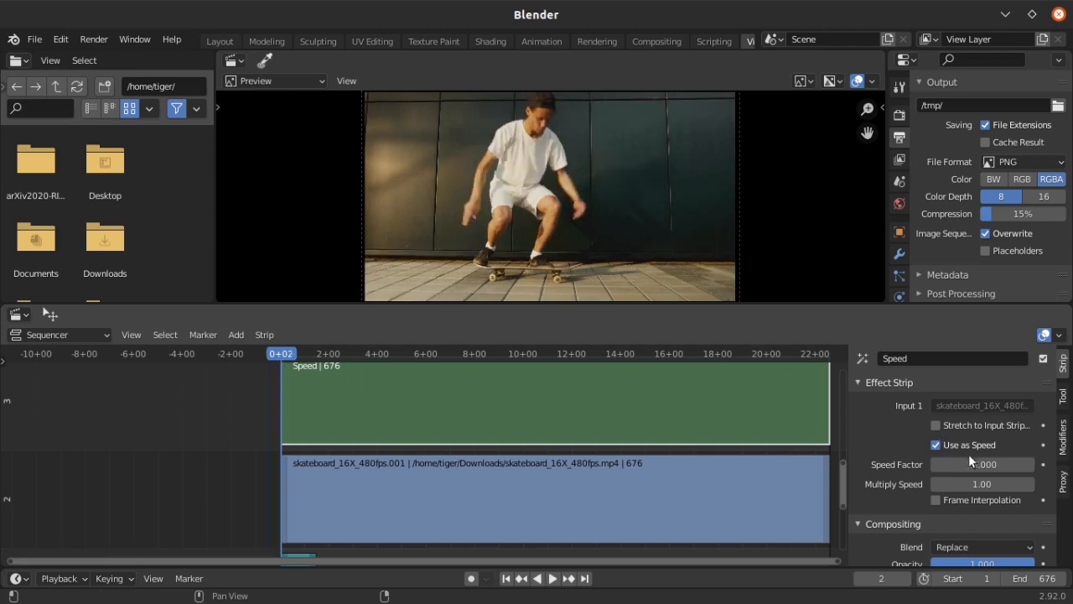
{"action": "key", "text": "i"}
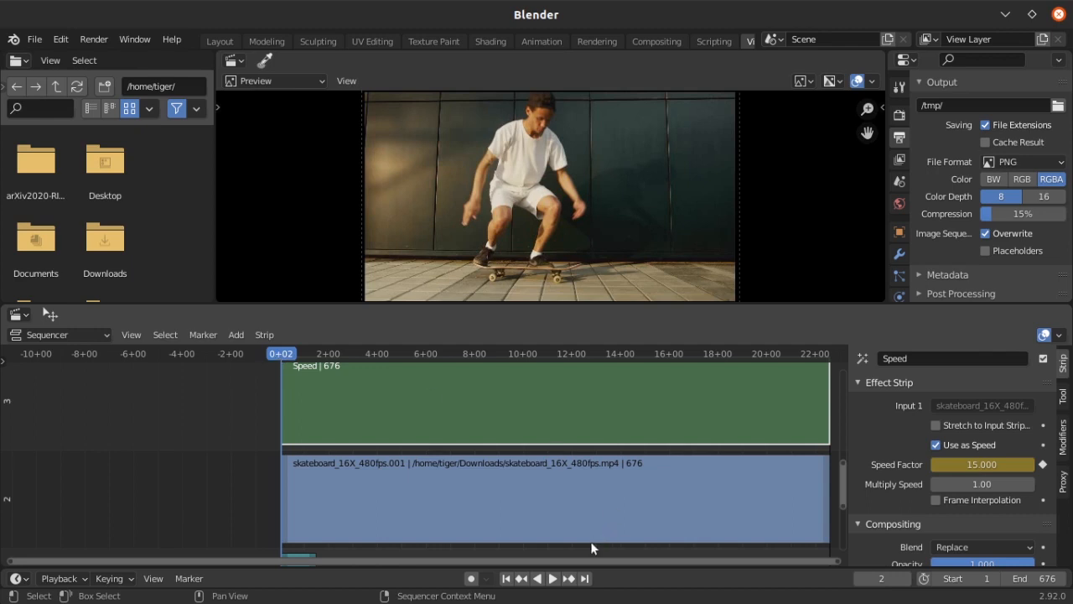
Set the Speed Factor to 1 at frame 21 and keyframe it there
{"action": "key", "text": "space"}
{"action": "key", "text": "space"}
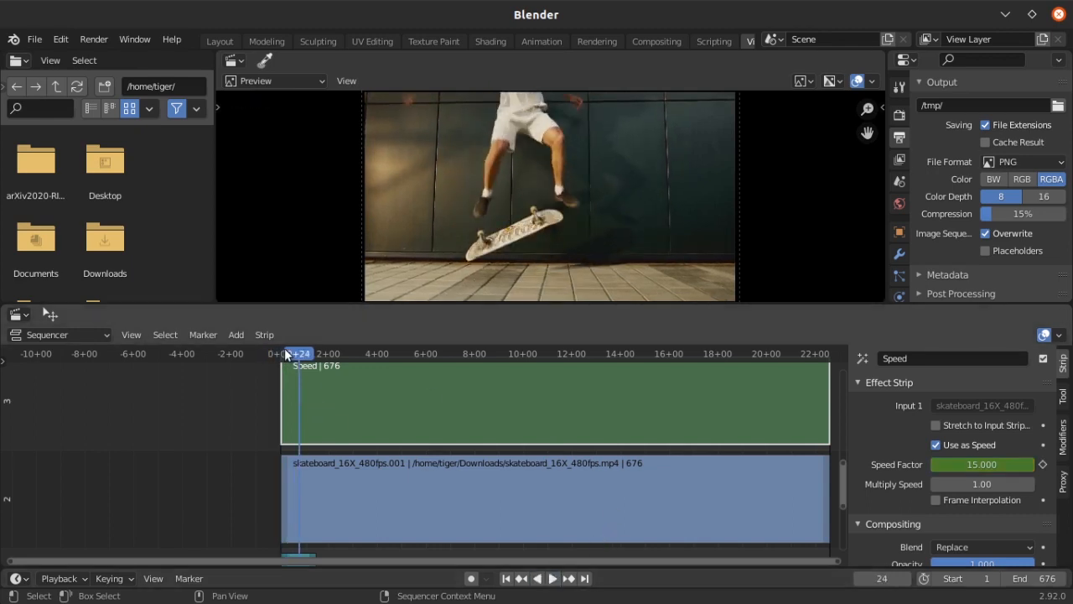
{"action": "left_click_drag", "start_coordinate": [299, 351], "coordinate": [297, 351]}
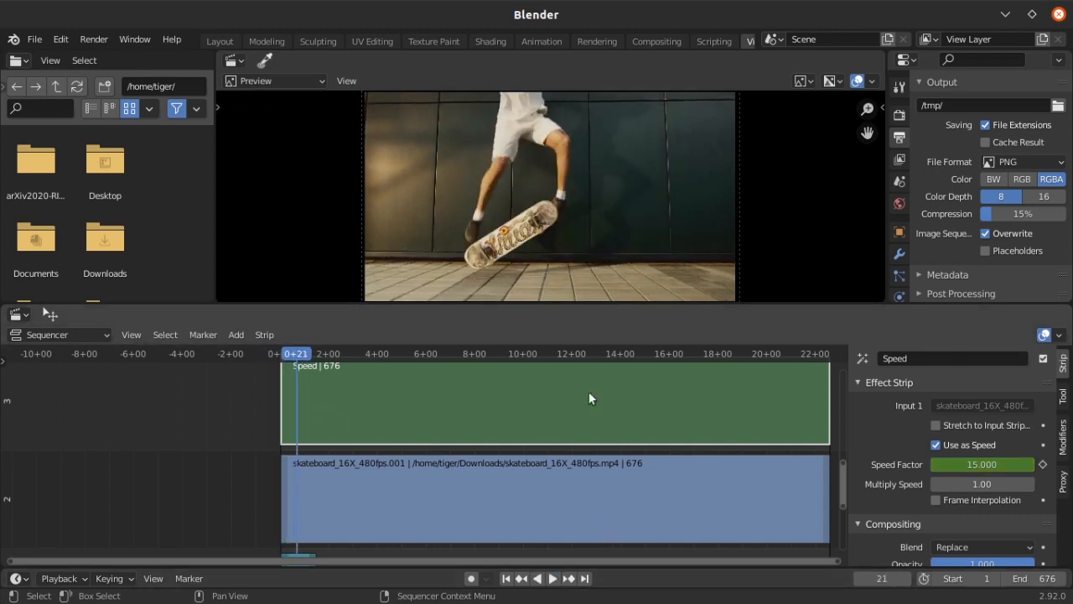
{"action": "left_click", "coordinate": [987, 463]}
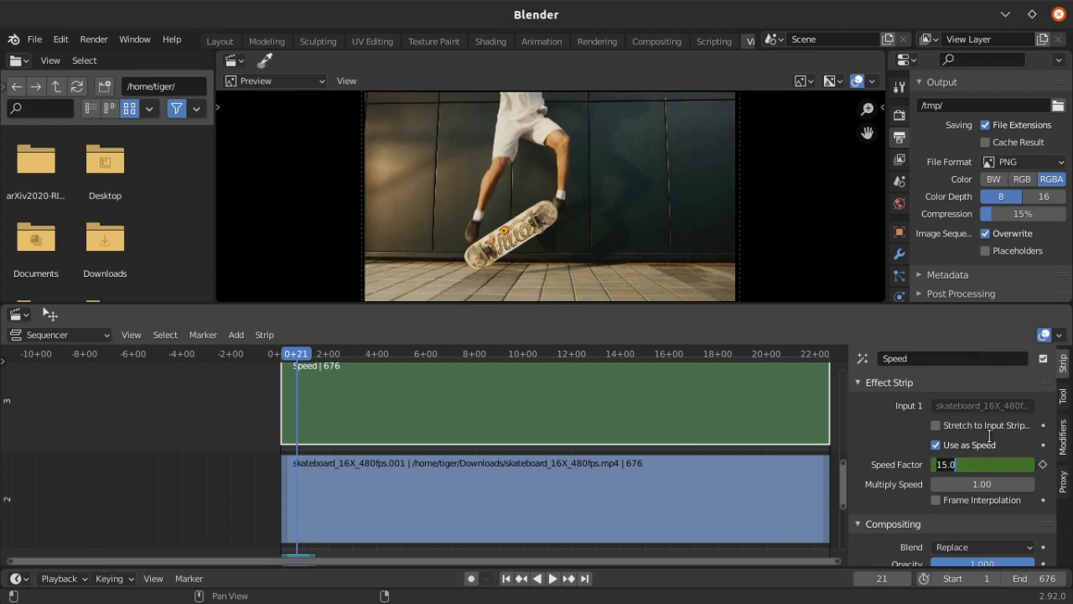
{"action": "key", "text": "Return"}
{"action": "key", "text": "i"}
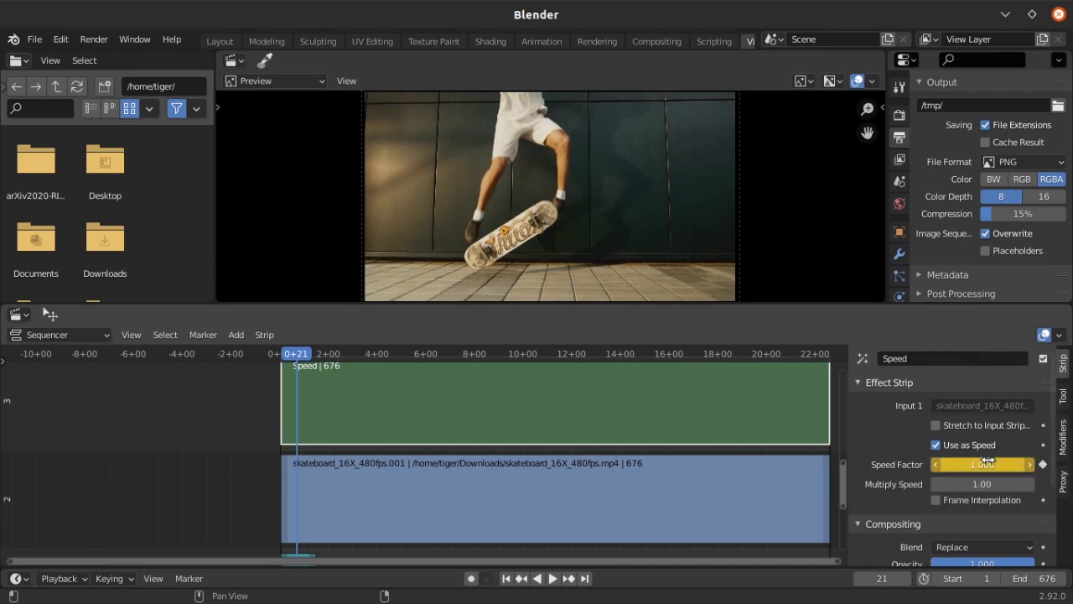
Play back the sequence from frame 3 to check the animated speed change
{"action": "left_click", "coordinate": [552, 578]}
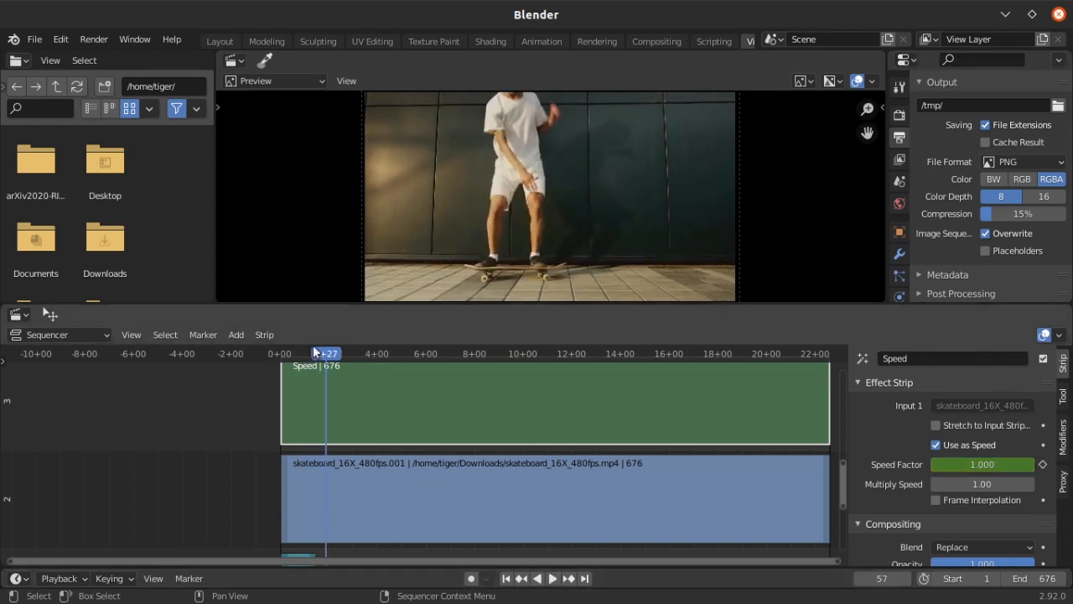
{"action": "left_click_drag", "start_coordinate": [325, 355], "coordinate": [282, 350]}
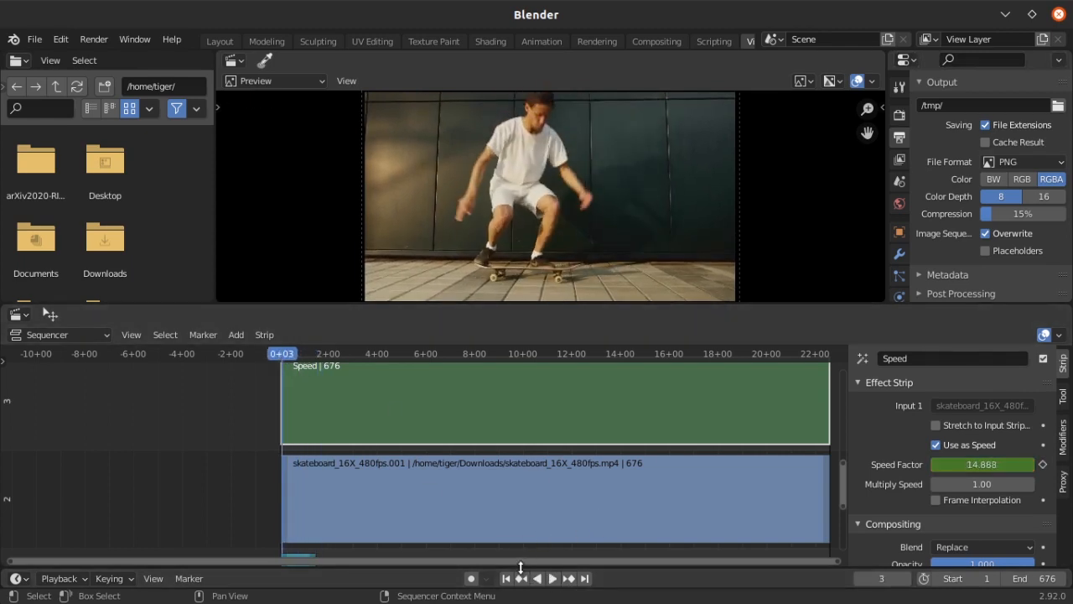
{"action": "left_click", "coordinate": [551, 579]}
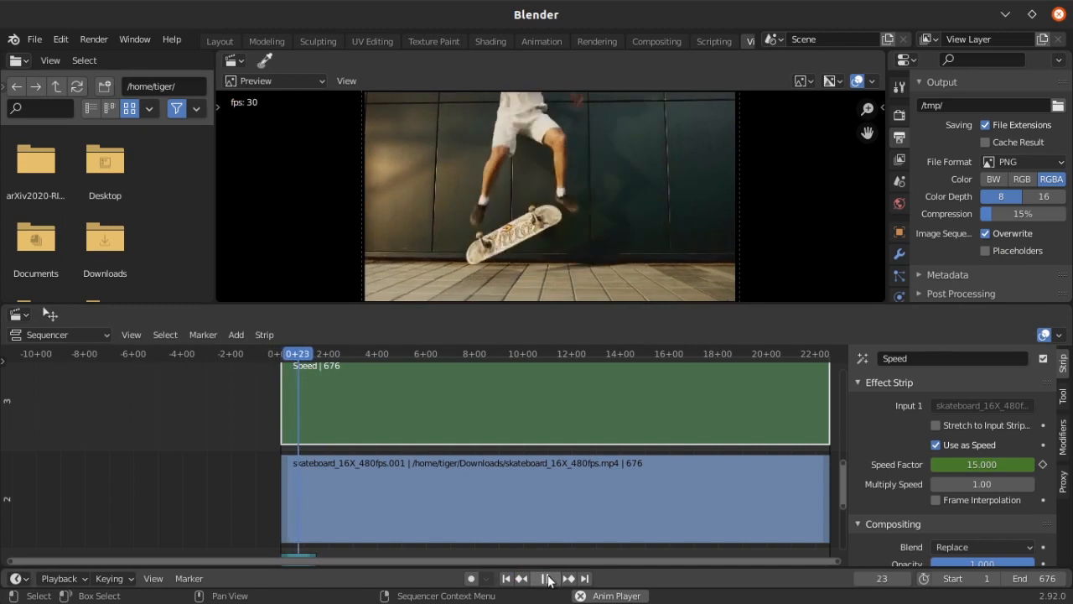
{"action": "left_click", "coordinate": [547, 578]}
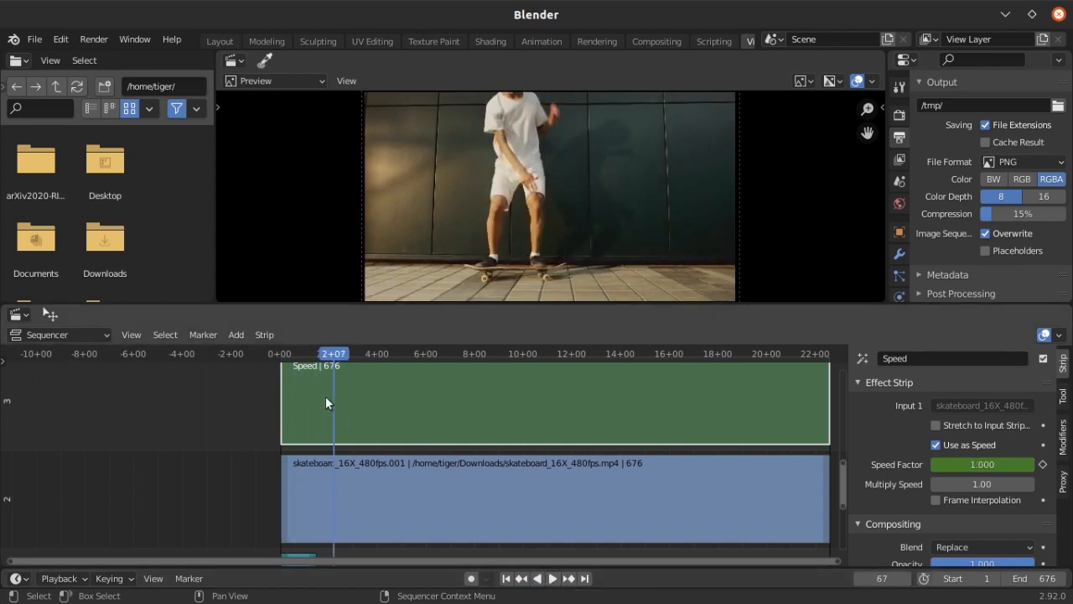
Switch the sequencer area to the Graph Editor to show the Speed Factor curve
{"action": "left_click", "coordinate": [19, 314]}
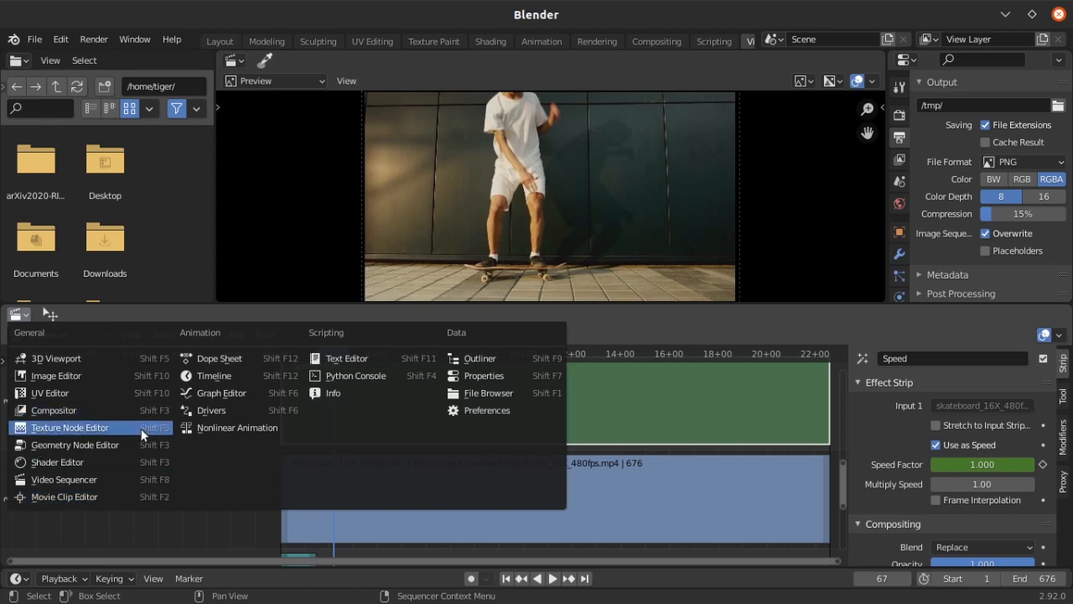
{"action": "left_click", "coordinate": [254, 401]}
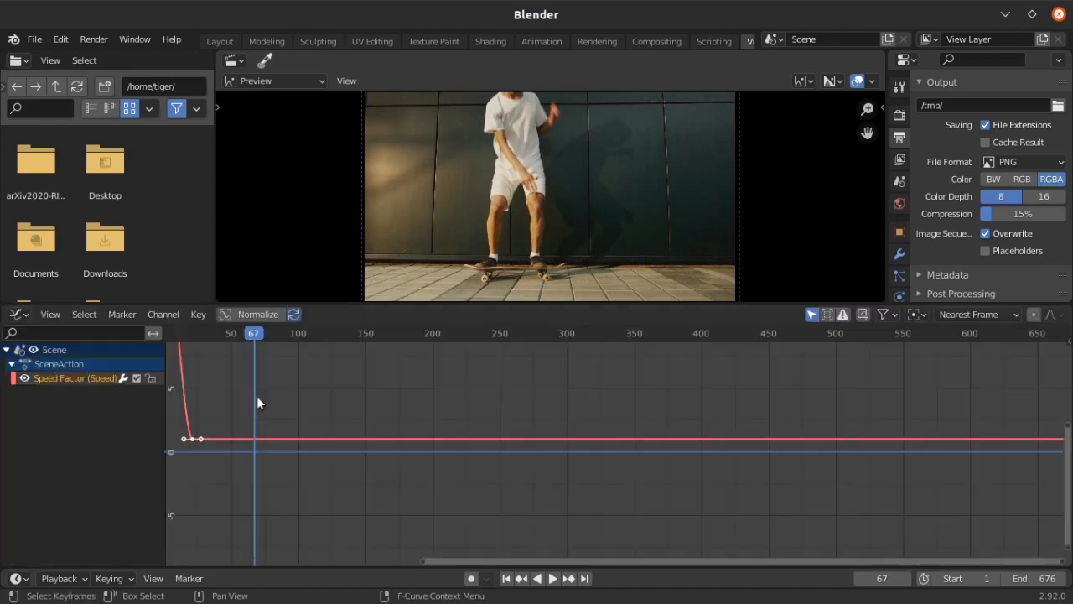
{"action": "middle_click_drag", "start_coordinate": [292, 405], "coordinate": [536, 467]}
{"action": "middle_click_drag", "start_coordinate": [471, 399], "coordinate": [465, 416], "text": "ctrl"}
Examine the Speed Factor curve's first keyframe at frame 2 and the drop toward the second keyframe
{"action": "left_click", "coordinate": [412, 340]}
{"action": "left_click_drag", "start_coordinate": [412, 340], "coordinate": [333, 340]}
{"action": "left_click", "coordinate": [316, 379]}
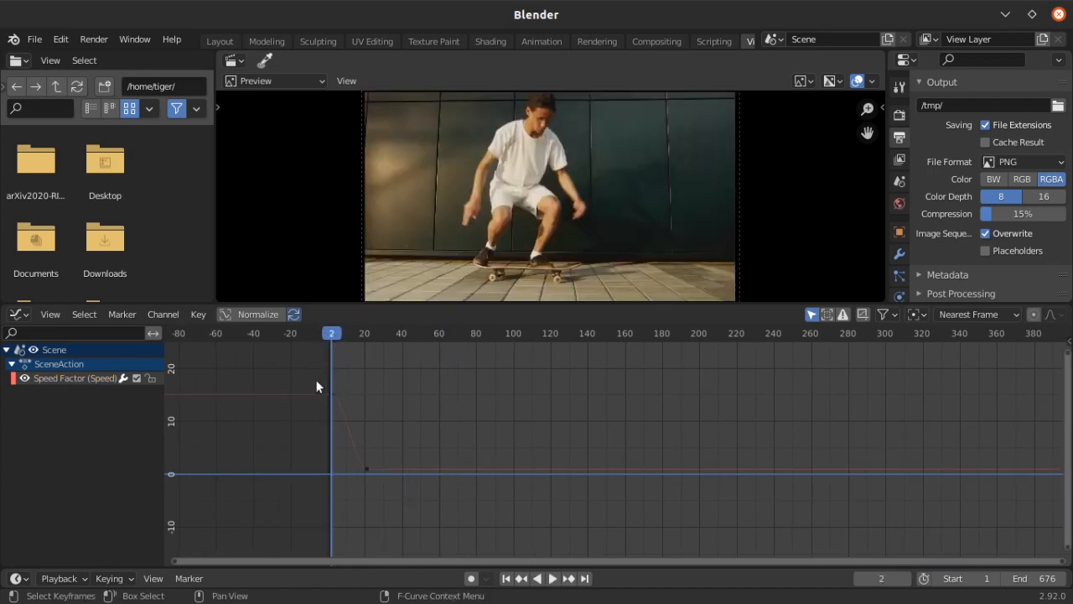
{"action": "left_click_drag", "start_coordinate": [315, 375], "coordinate": [347, 401]}
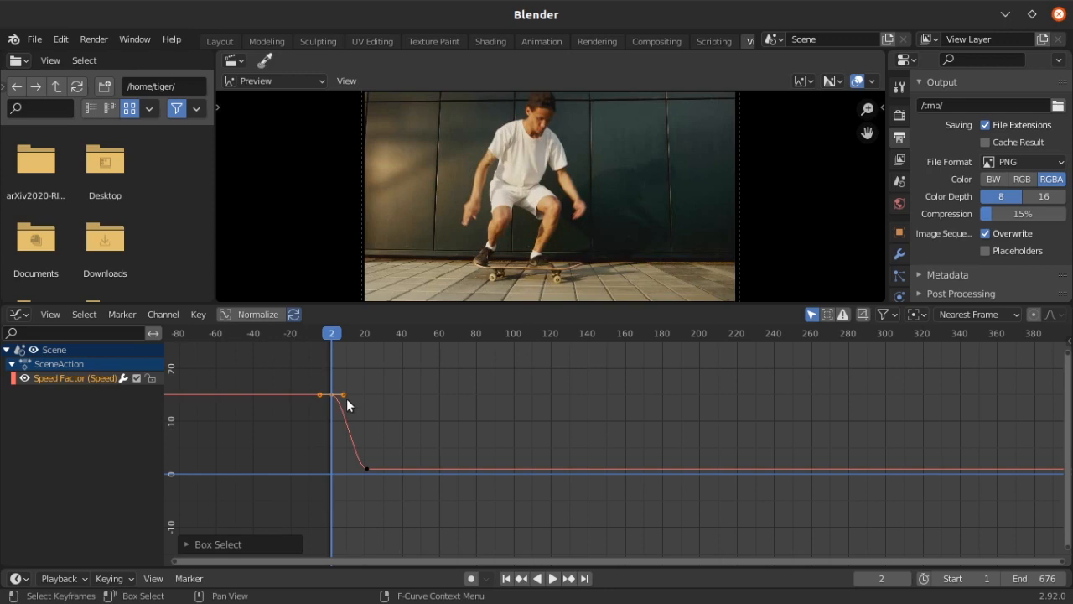
{"action": "left_click", "coordinate": [335, 417]}
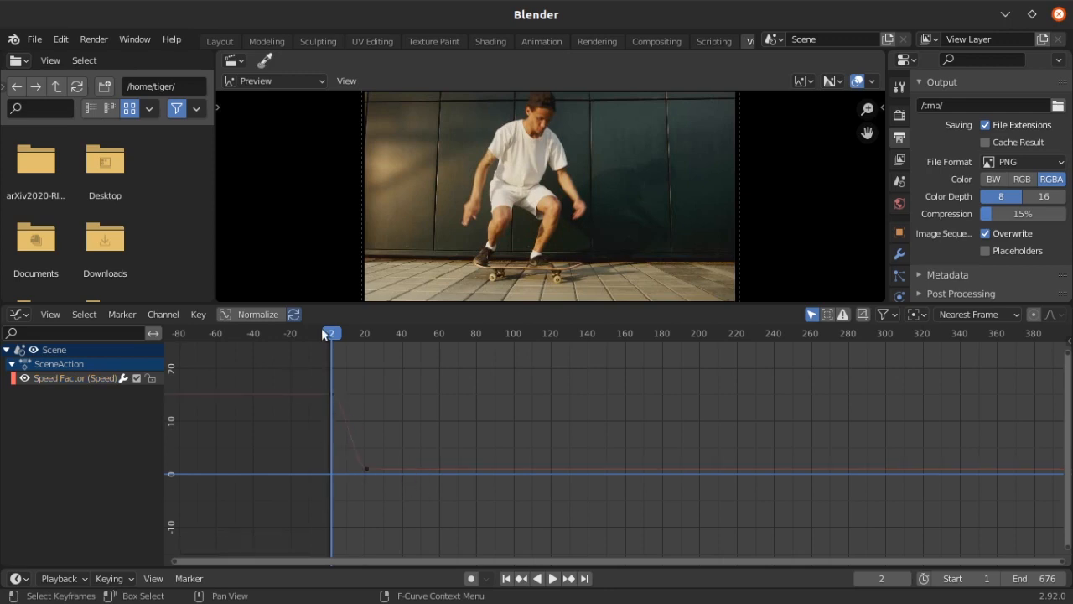
{"action": "key", "text": "space"}
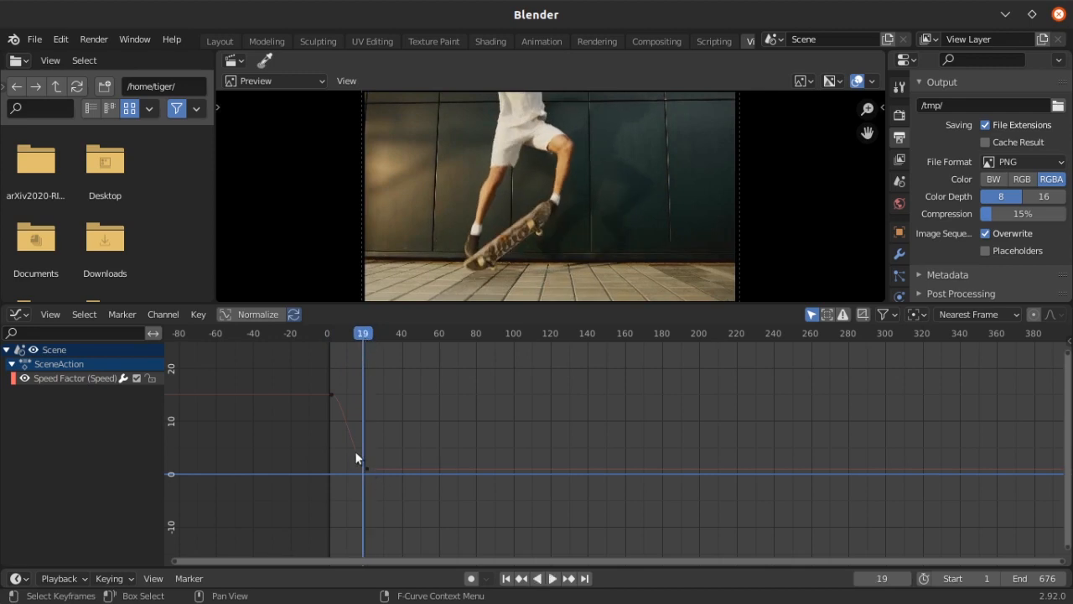
Move the second Speed Factor keyframe along the time axis to about frame 37
{"action": "left_click_drag", "start_coordinate": [353, 449], "coordinate": [393, 498]}
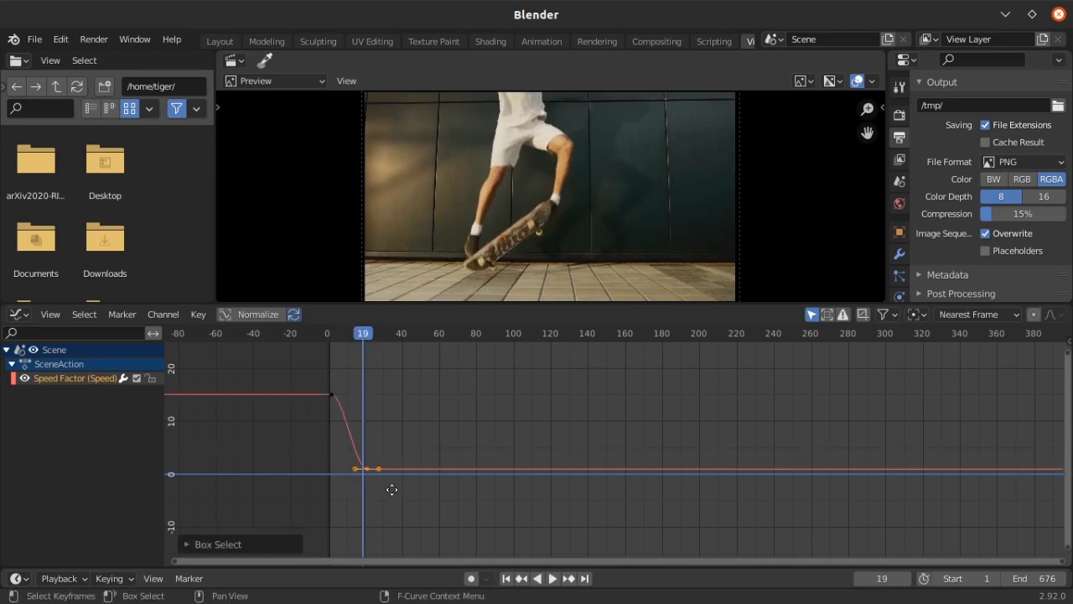
{"action": "key", "text": "g"}
{"action": "key", "text": "Escape"}
{"action": "key", "text": "g"}
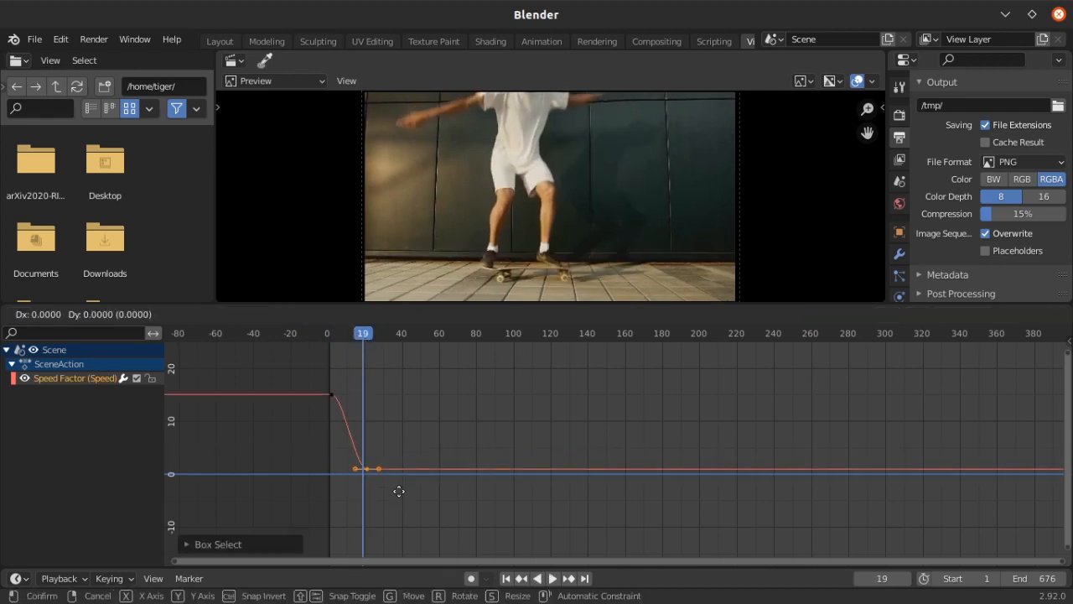
{"action": "key", "text": "y"}
{"action": "key", "text": "Escape"}
{"action": "key", "text": "g"}
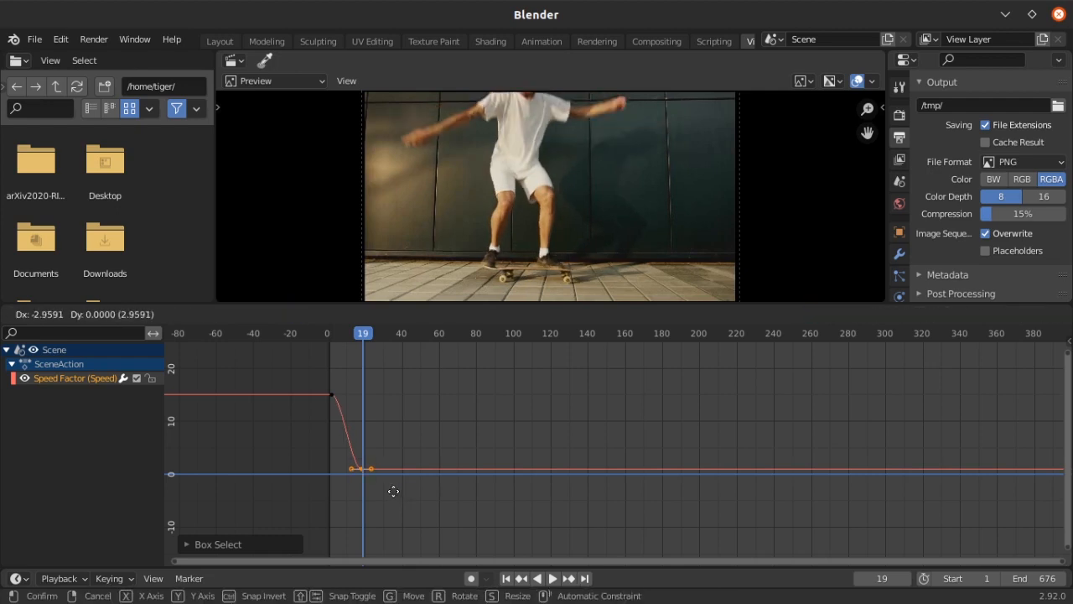
{"action": "left_click", "coordinate": [391, 490]}
{"action": "key", "text": "g"}
{"action": "key", "text": "x"}
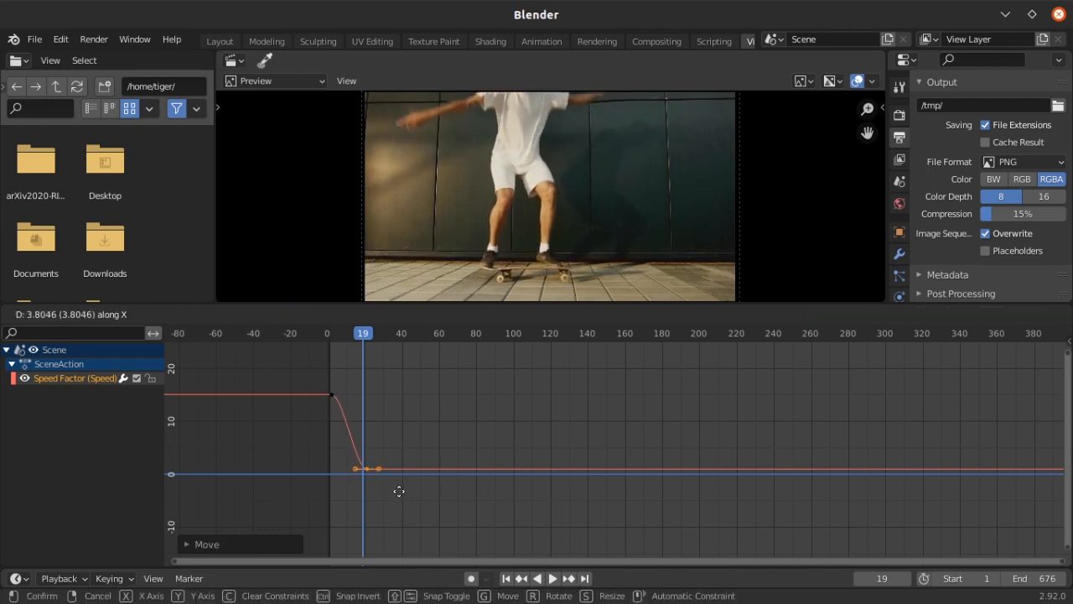
{"action": "left_click", "coordinate": [433, 490]}
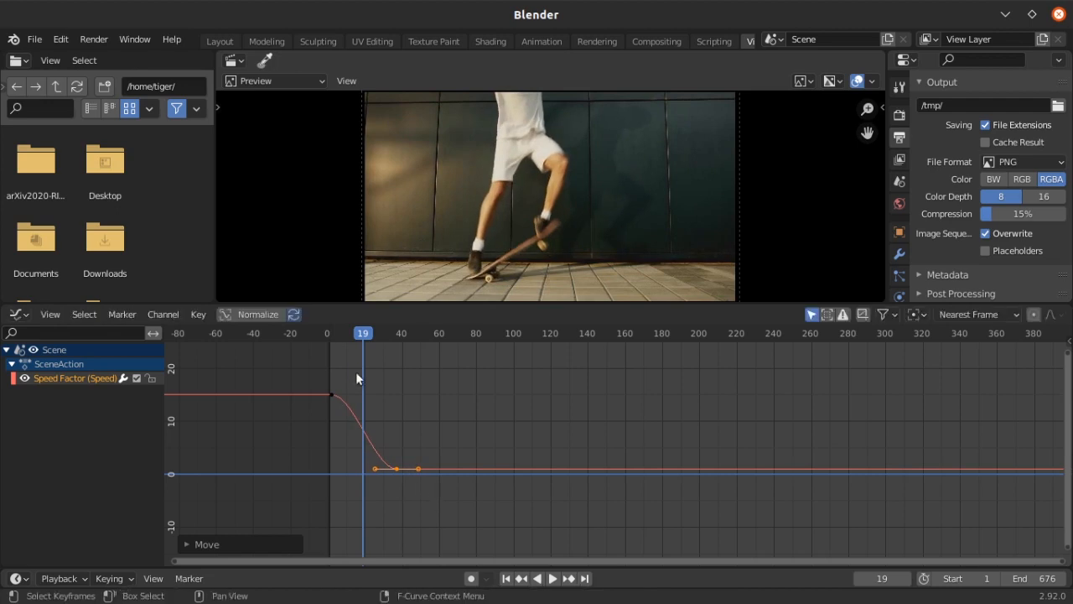
Play back the sequence from frame 1 to review the more gradual transition into slow motion
{"action": "left_click_drag", "start_coordinate": [366, 342], "coordinate": [464, 334]}
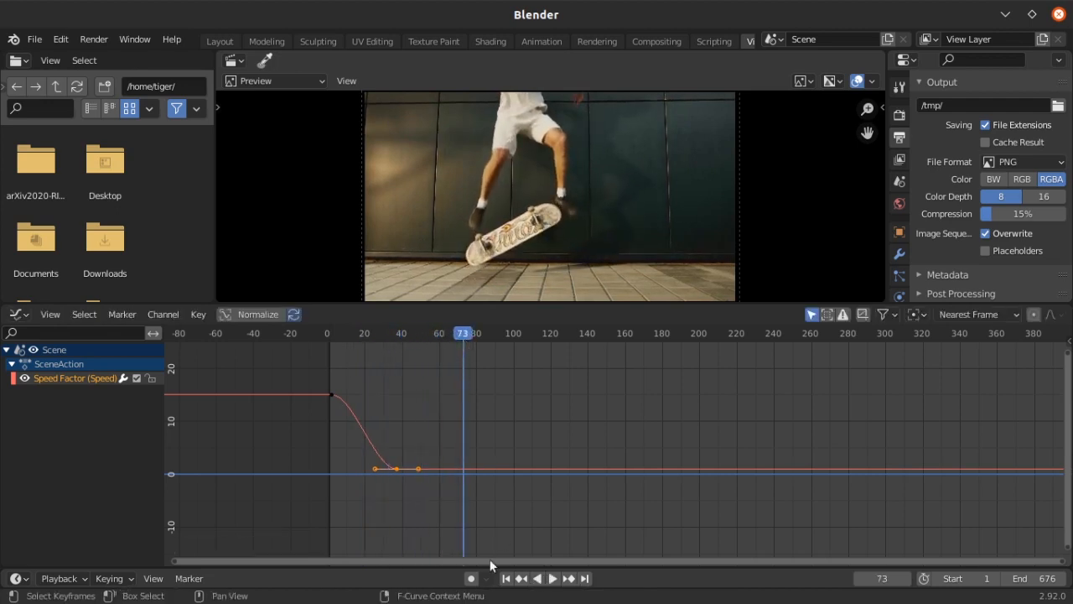
{"action": "left_click", "coordinate": [506, 578]}
{"action": "left_click", "coordinate": [553, 579]}
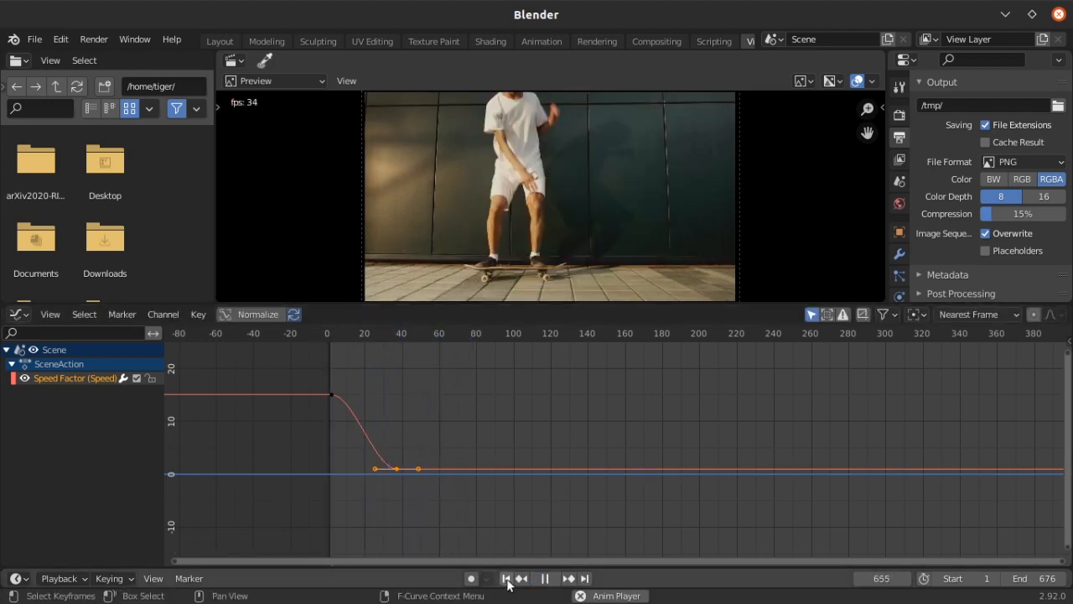
{"action": "left_click", "coordinate": [546, 579]}
{"action": "left_click", "coordinate": [507, 579]}
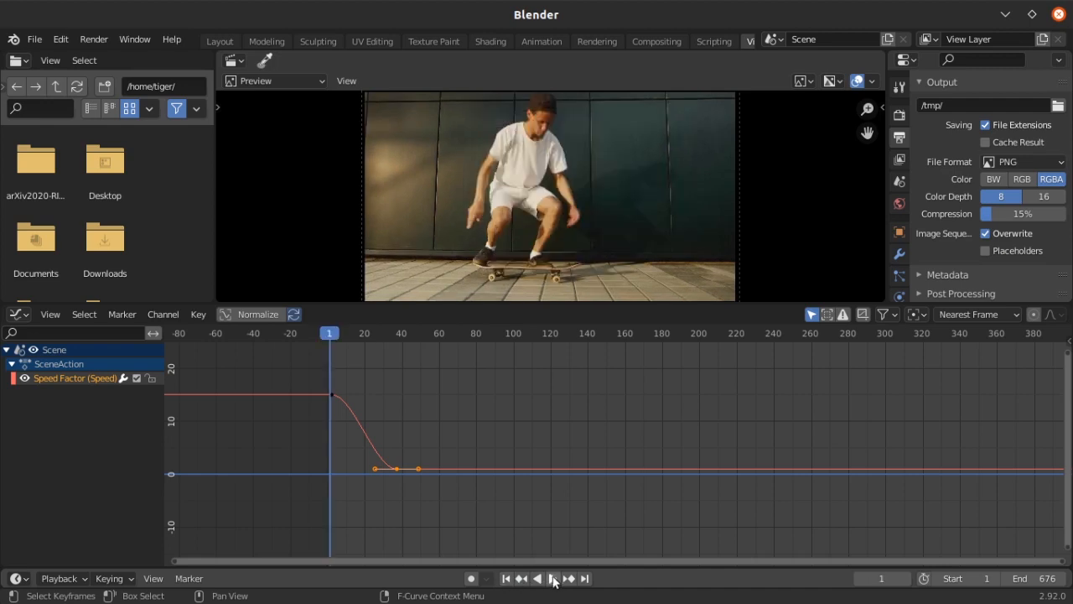
{"action": "left_click", "coordinate": [553, 578]}
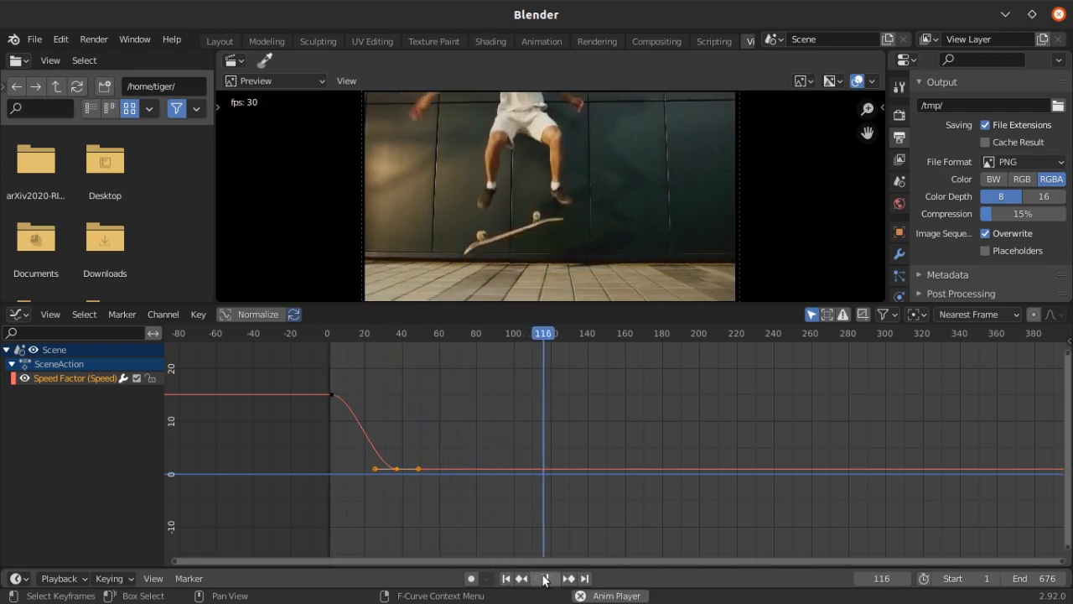
{"action": "left_click", "coordinate": [546, 578]}
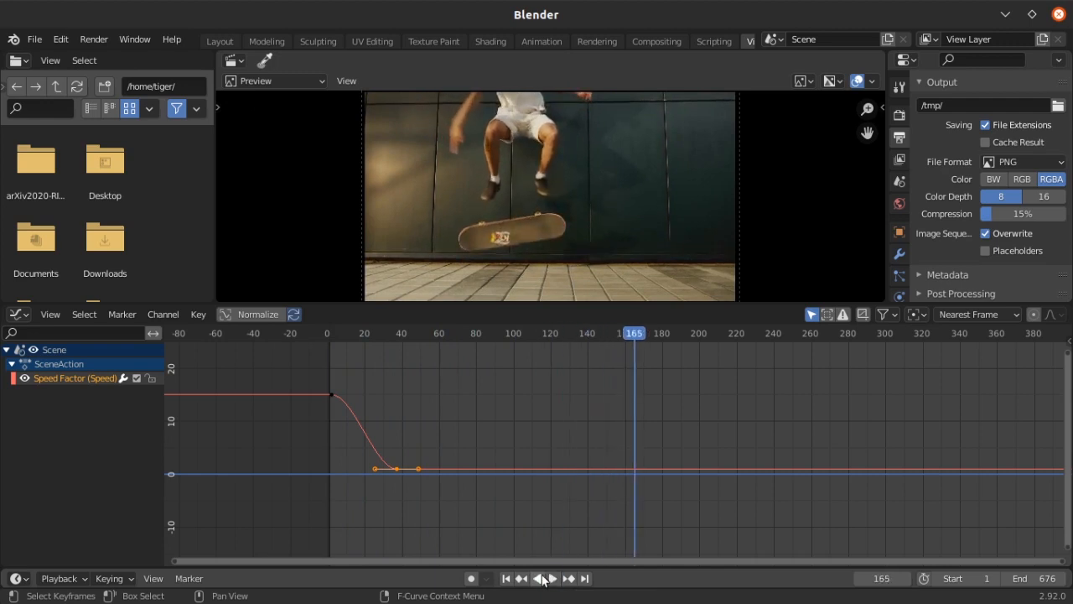
{"action": "left_click", "coordinate": [505, 579]}
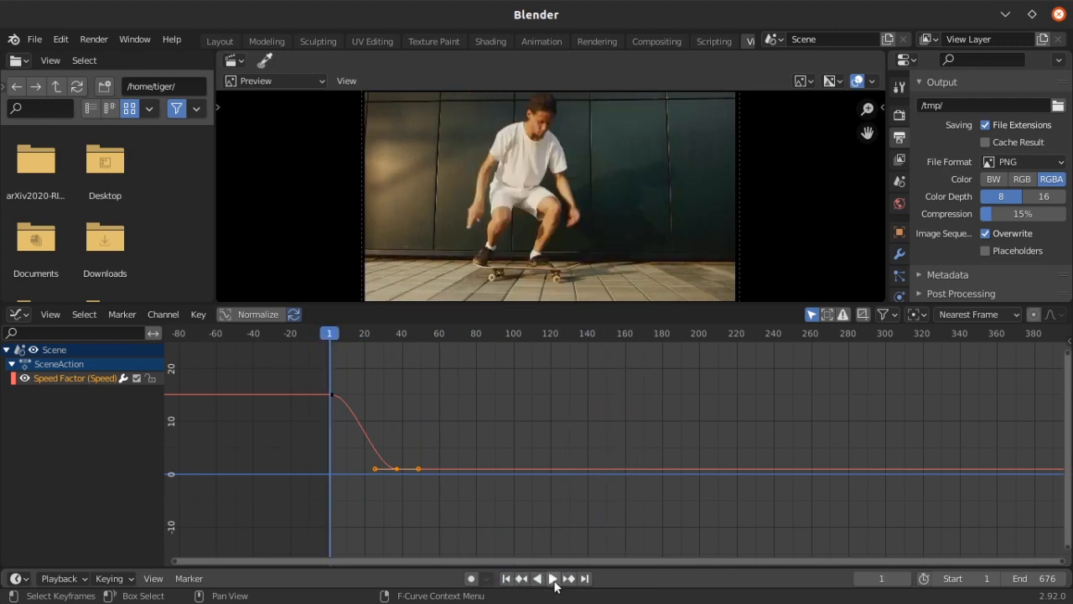
{"action": "left_click", "coordinate": [552, 578]}
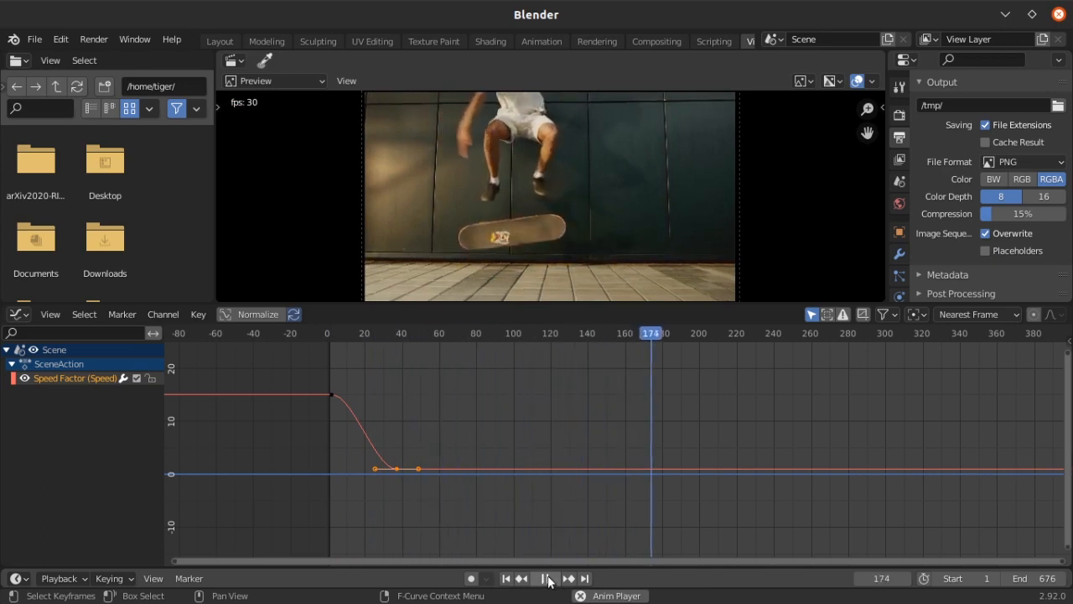
{"action": "left_click", "coordinate": [546, 579]}
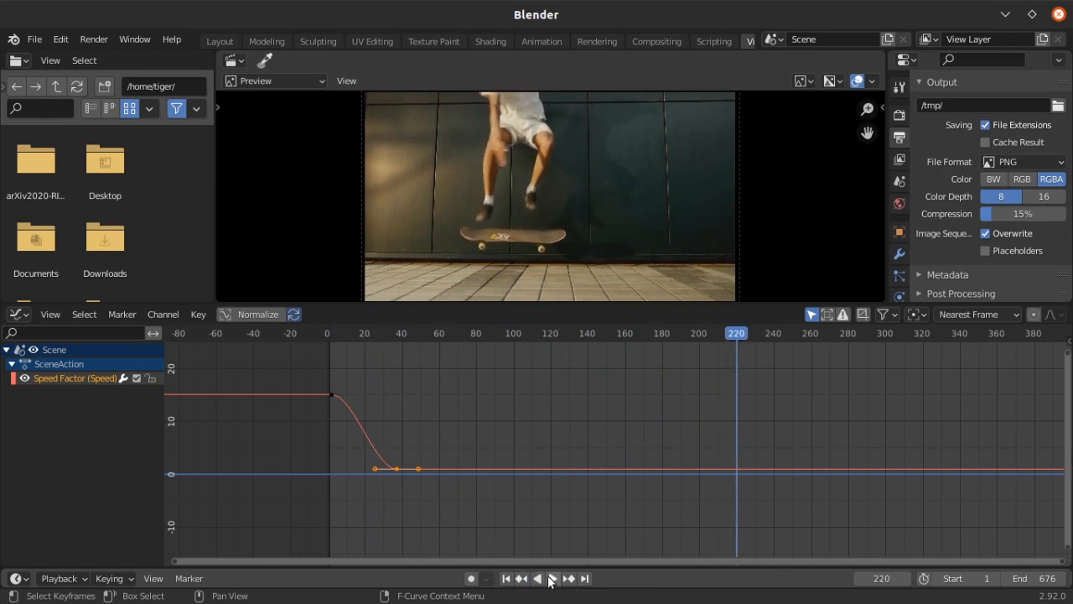
Duplicate the low-speed keyframe along the time axis to about frame 218
{"action": "left_click", "coordinate": [319, 378]}
{"action": "left_click_drag", "start_coordinate": [340, 455], "coordinate": [501, 518]}
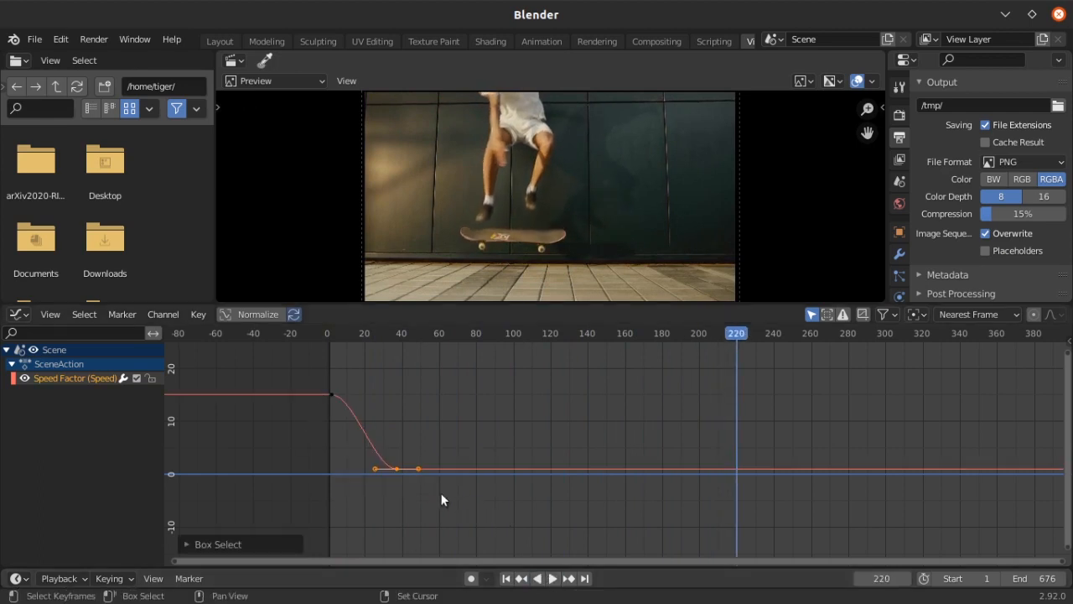
{"action": "key", "text": "shift+d"}
{"action": "key", "text": "x"}
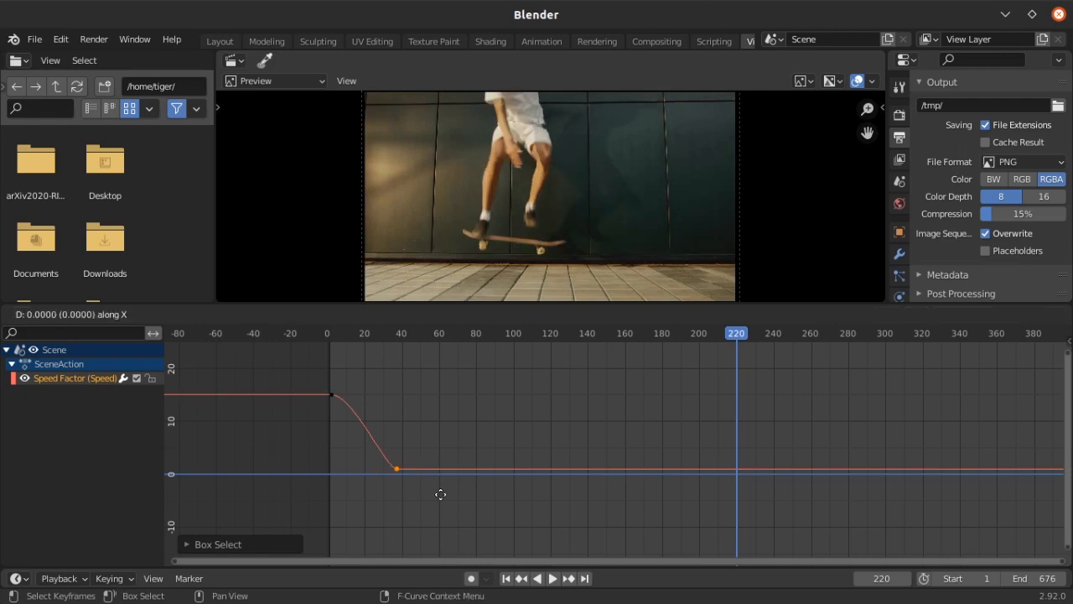
{"action": "left_click", "coordinate": [777, 497]}
Duplicate the first high-speed Speed Factor keyframe along the time axis to about frame 237
{"action": "left_click", "coordinate": [299, 370]}
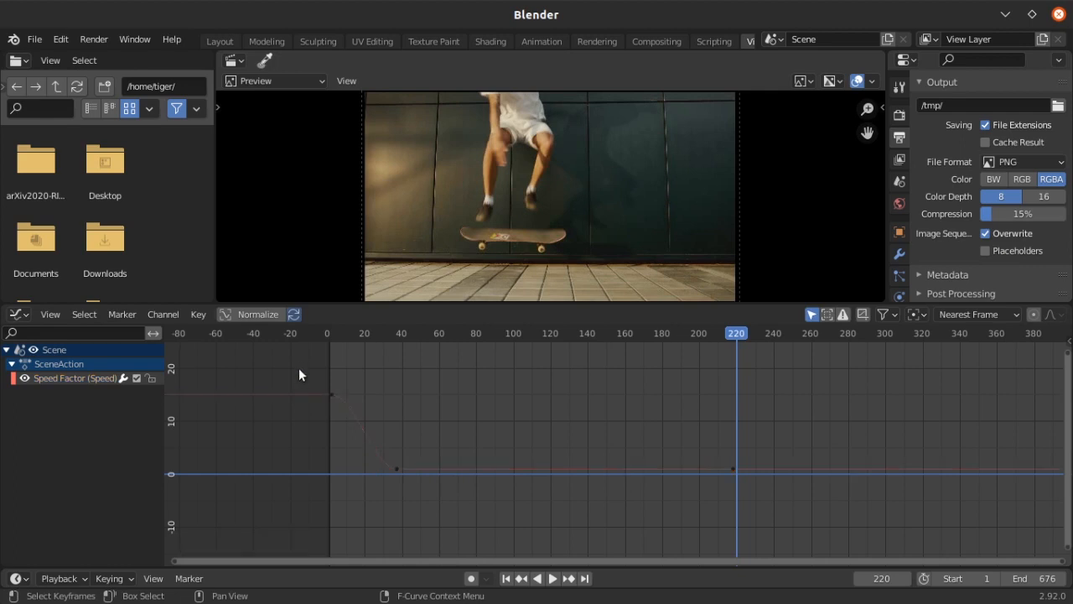
{"action": "left_click_drag", "start_coordinate": [299, 369], "coordinate": [355, 428]}
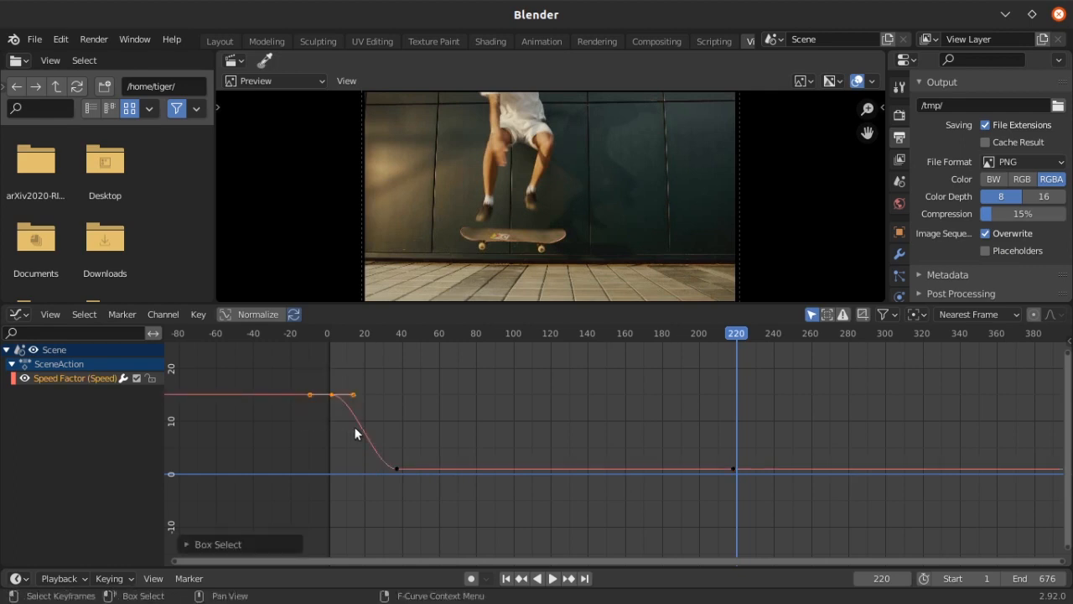
{"action": "key", "text": "g"}
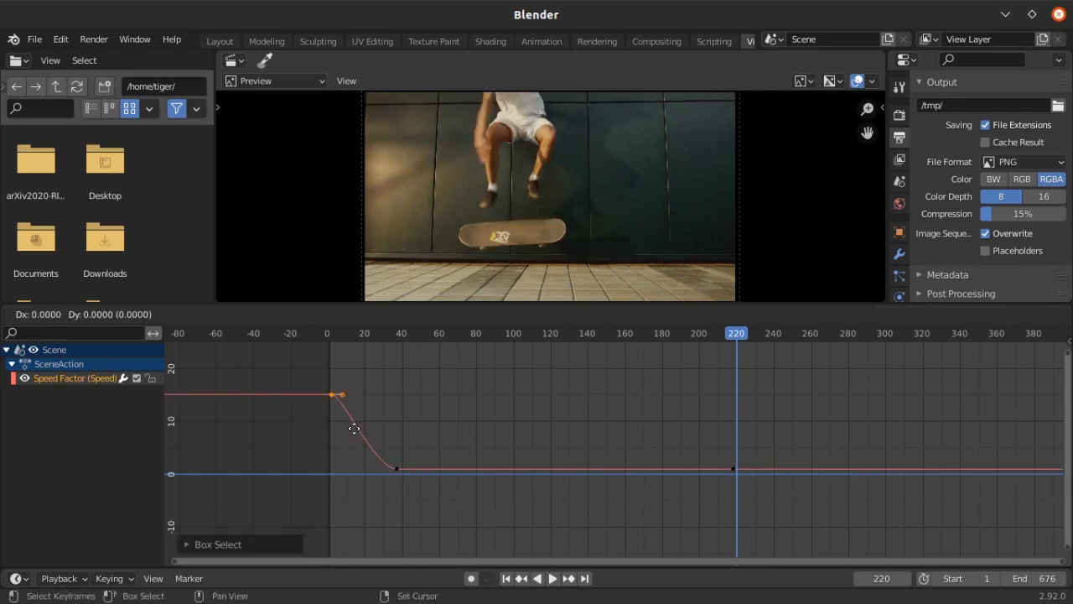
{"action": "key", "text": "x"}
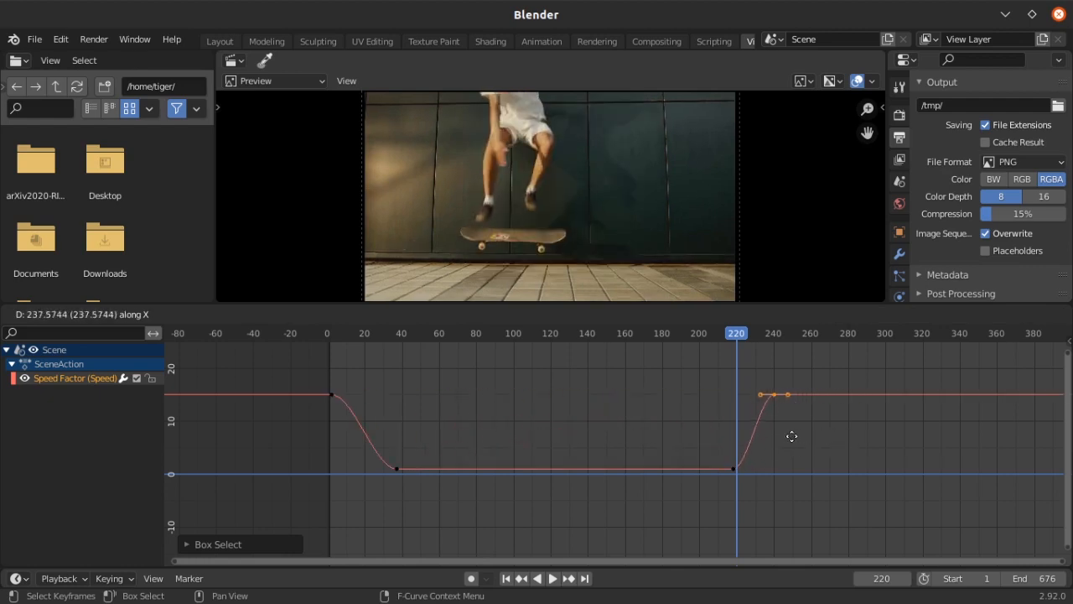
{"action": "left_click", "coordinate": [792, 432]}
Set the handle type of the low-speed keyframe at about frame 37 to Free
{"action": "left_click", "coordinate": [366, 445]}
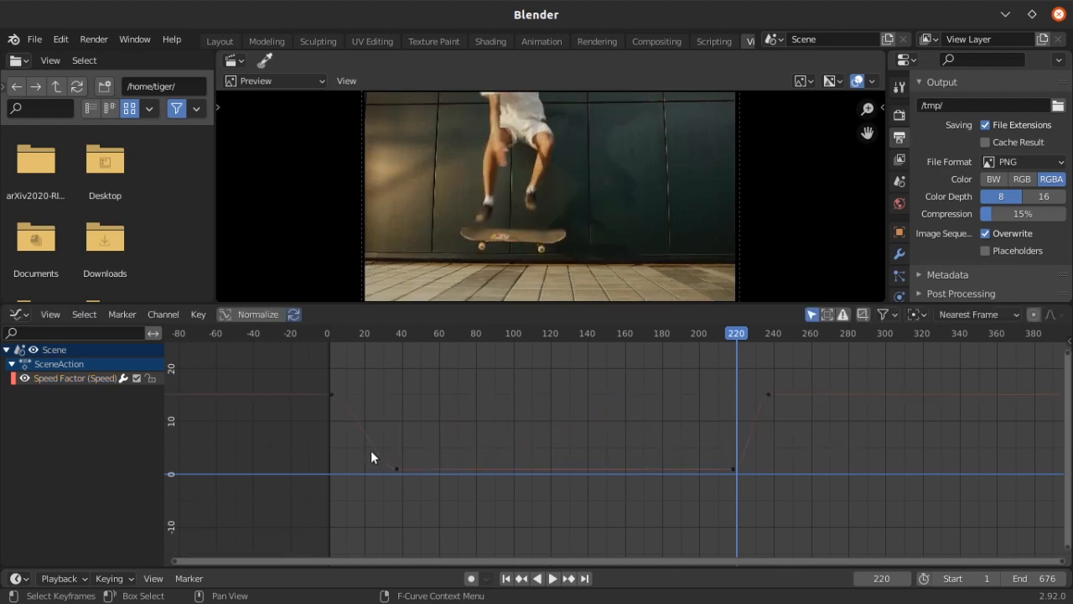
{"action": "left_click_drag", "start_coordinate": [371, 450], "coordinate": [450, 501]}
{"action": "left_click", "coordinate": [366, 469]}
{"action": "key", "text": "b"}
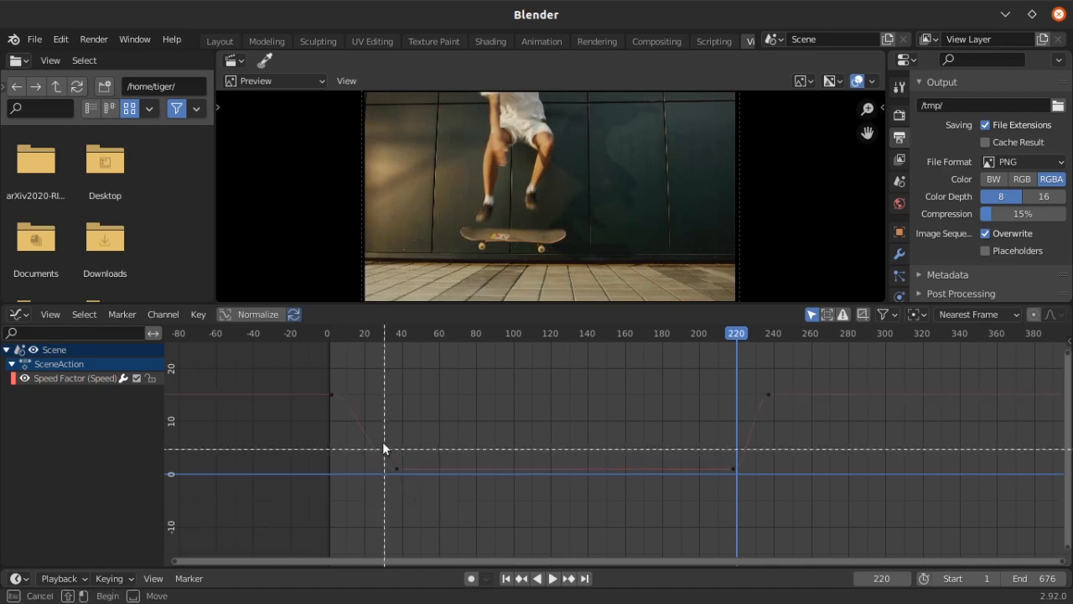
{"action": "left_click_drag", "start_coordinate": [384, 447], "coordinate": [417, 478]}
{"action": "key", "text": "v"}
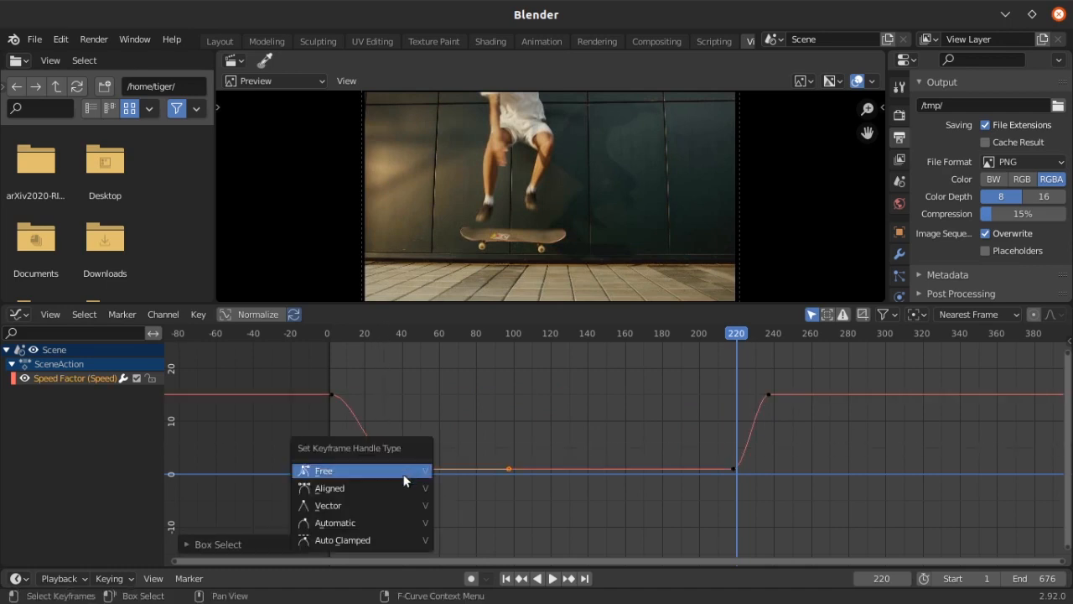
{"action": "left_click", "coordinate": [394, 469]}
Move that keyframe's left handle straight above it, to a value of about 11
{"action": "left_click", "coordinate": [380, 476]}
{"action": "key", "text": "g"}
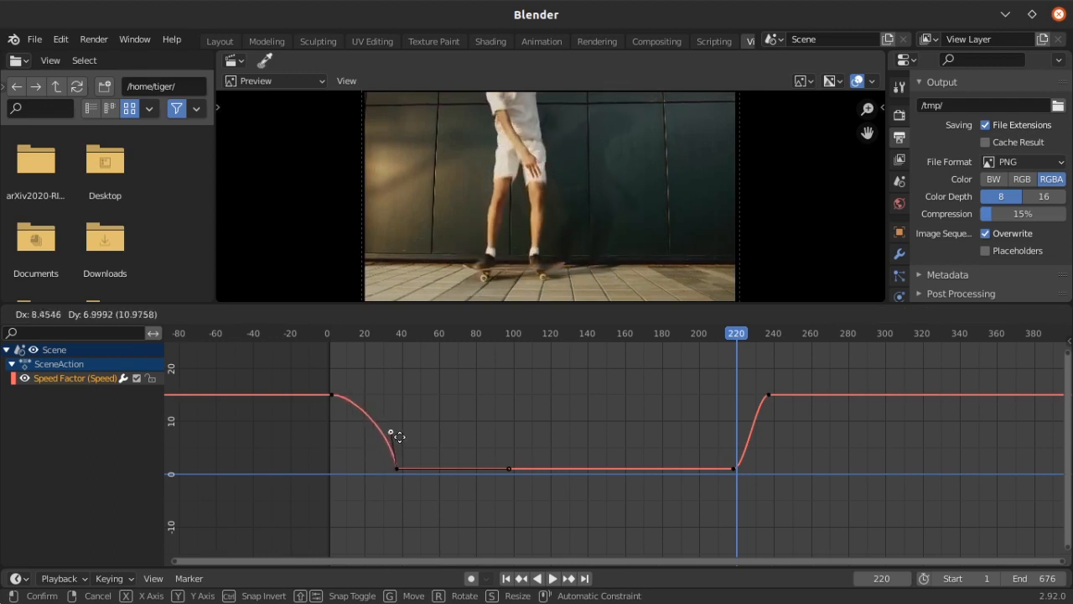
{"action": "left_click", "coordinate": [408, 423]}
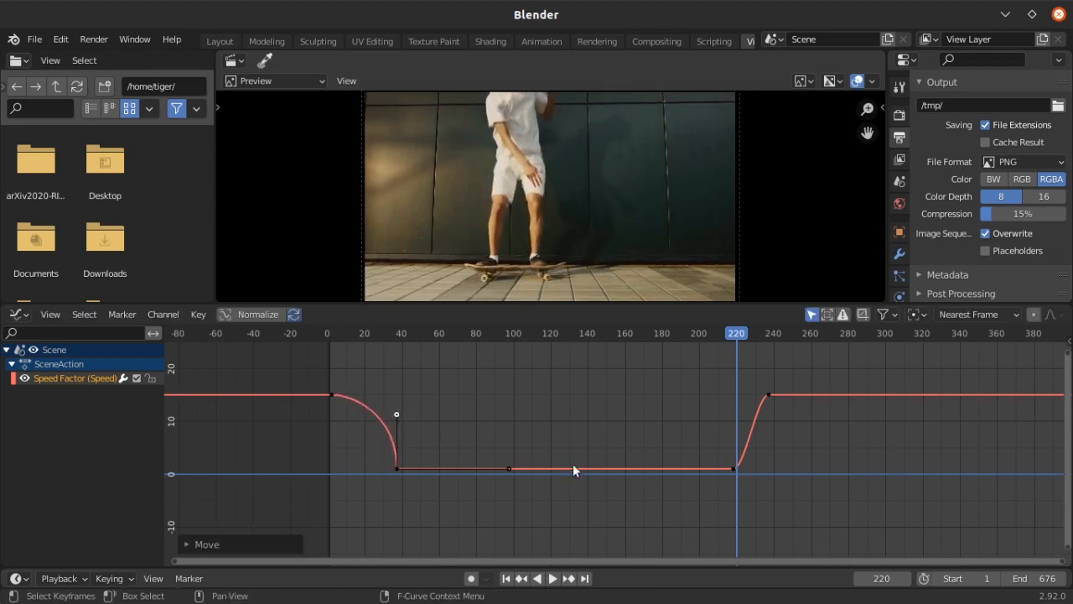
Set the handle type of the low-speed keyframe at about frame 218 to Free
{"action": "left_click", "coordinate": [784, 443]}
{"action": "key", "text": "b"}
{"action": "left_click_drag", "start_coordinate": [718, 440], "coordinate": [750, 488]}
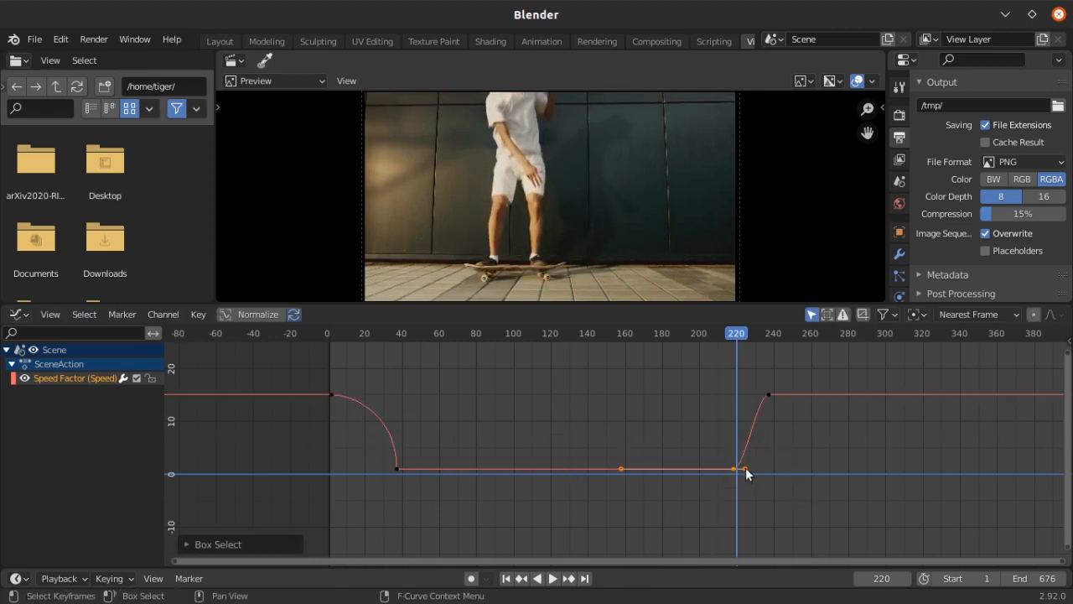
{"action": "left_click", "coordinate": [745, 468]}
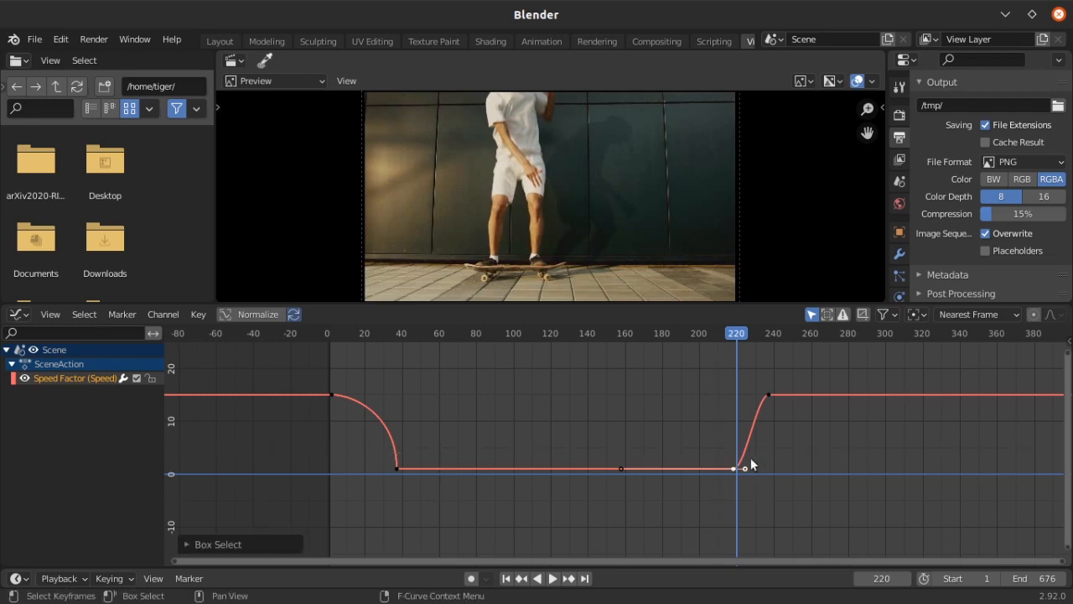
{"action": "key", "text": "v"}
{"action": "left_click", "coordinate": [748, 469]}
Raise the right handle of the keyframe at about frame 218 straight above it, to a value of about 10.5
{"action": "left_click", "coordinate": [743, 468]}
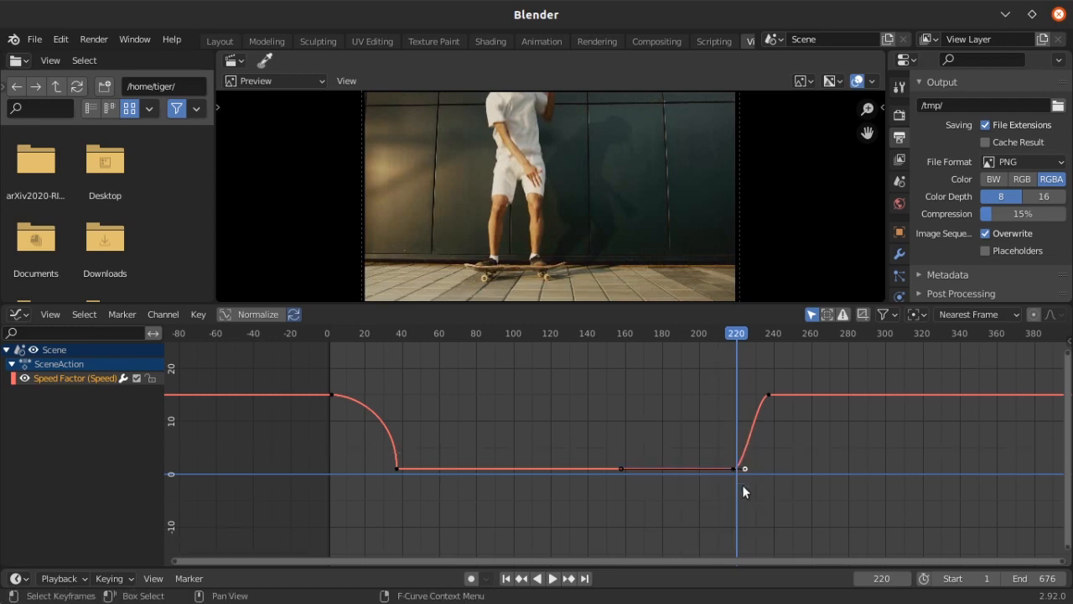
{"action": "key", "text": "g"}
{"action": "left_click", "coordinate": [731, 433]}
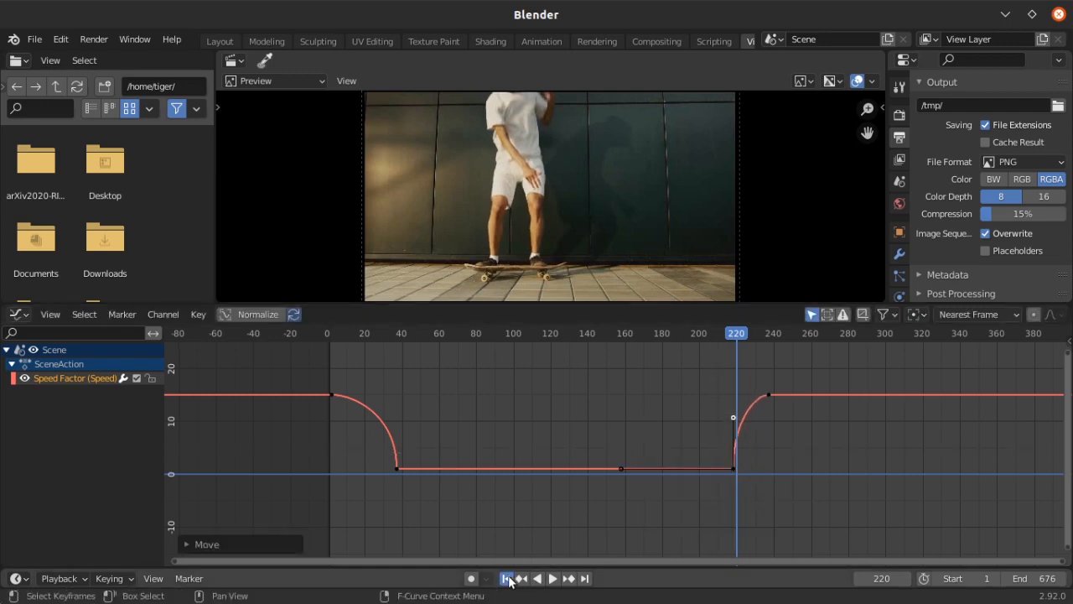
Play back the sequence from frame 1 to review the reshaped speed ramp, and return to the start
{"action": "left_click", "coordinate": [506, 579]}
{"action": "left_click", "coordinate": [552, 578]}
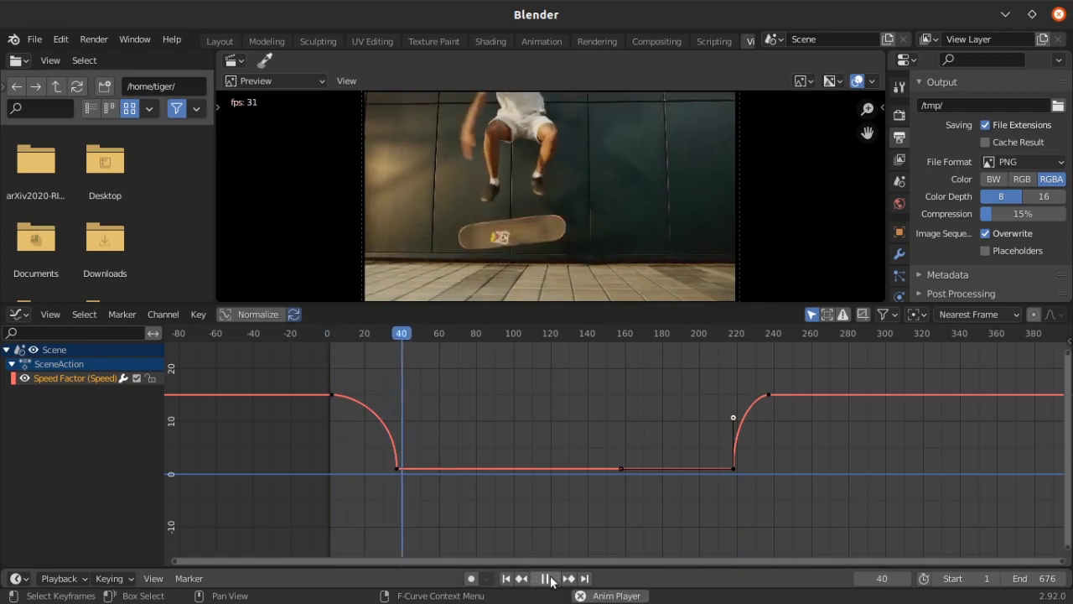
{"action": "left_click", "coordinate": [547, 579]}
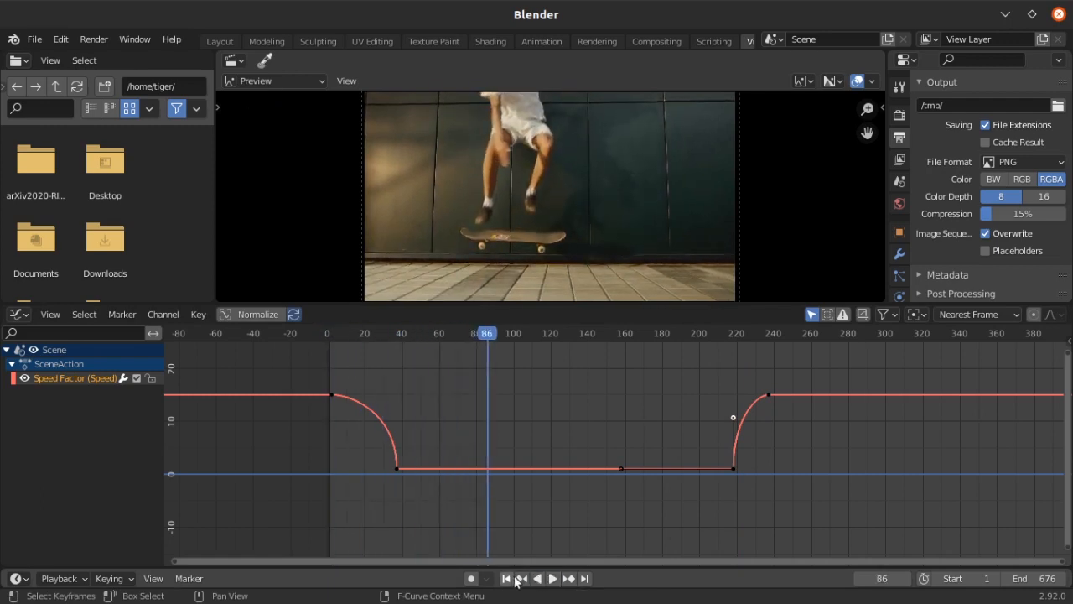
{"action": "left_click", "coordinate": [511, 578]}
Move the left handle of the keyframe at frame 37 to about frame -12, nearly level with the low-speed value
{"action": "key", "text": "b"}
{"action": "left_click_drag", "start_coordinate": [395, 414], "coordinate": [454, 472]}
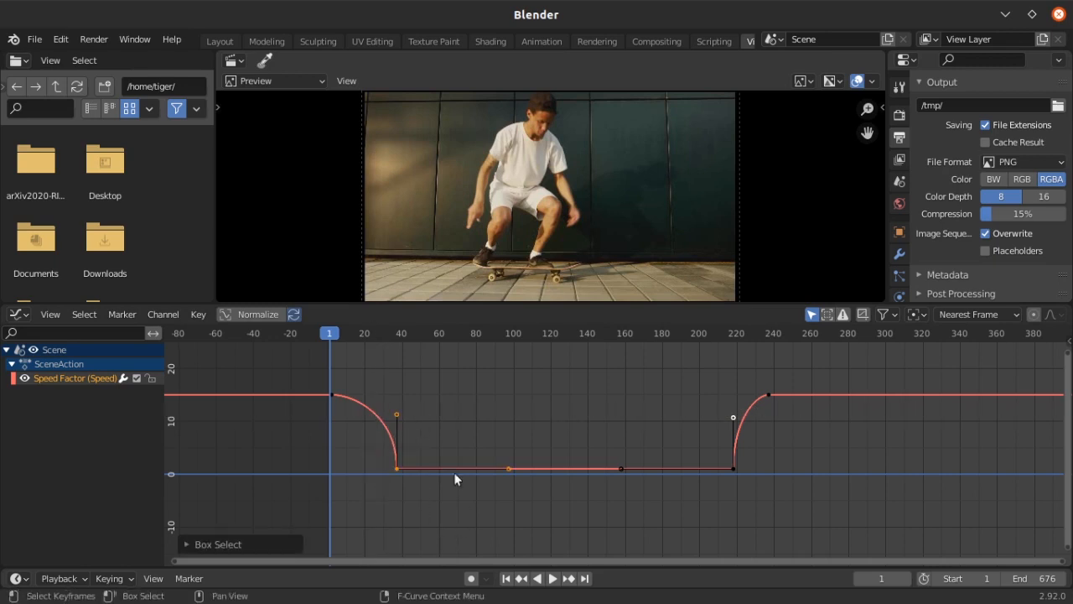
{"action": "left_click", "coordinate": [394, 414]}
{"action": "key", "text": "g"}
{"action": "key", "text": "x"}
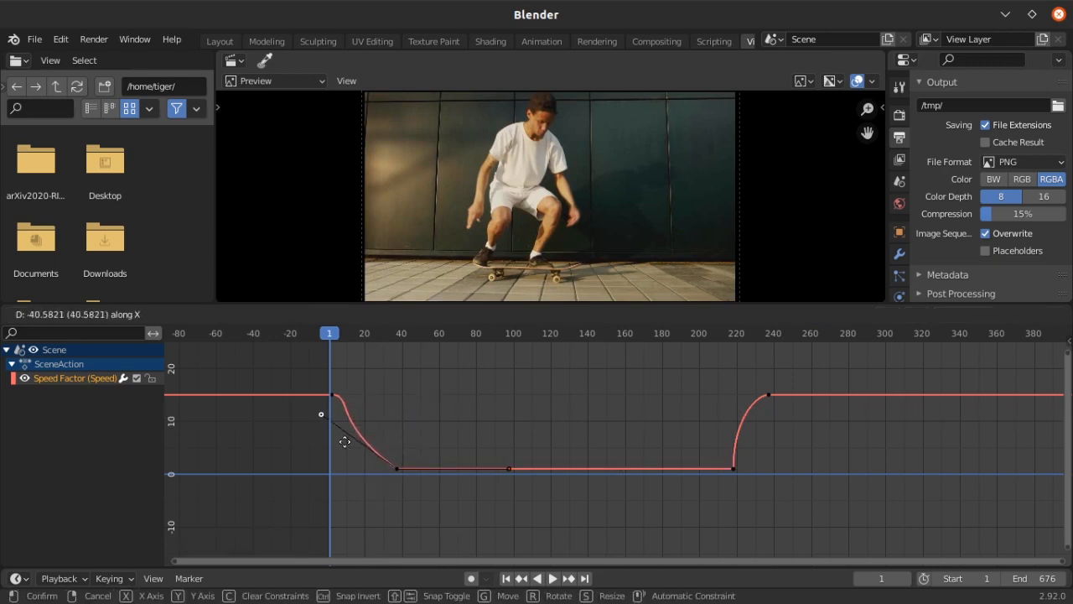
{"action": "left_click", "coordinate": [339, 450]}
{"action": "key", "text": "g"}
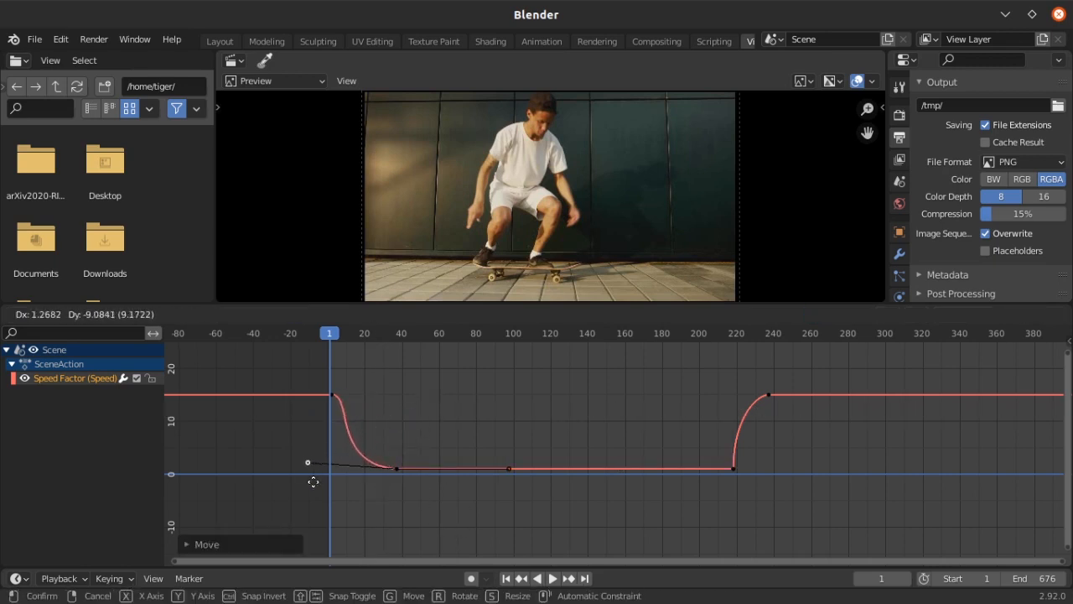
{"action": "left_click", "coordinate": [312, 486]}
Move the first high-speed keyframe to about frame 18, keeping its high speed value
{"action": "key", "text": "b"}
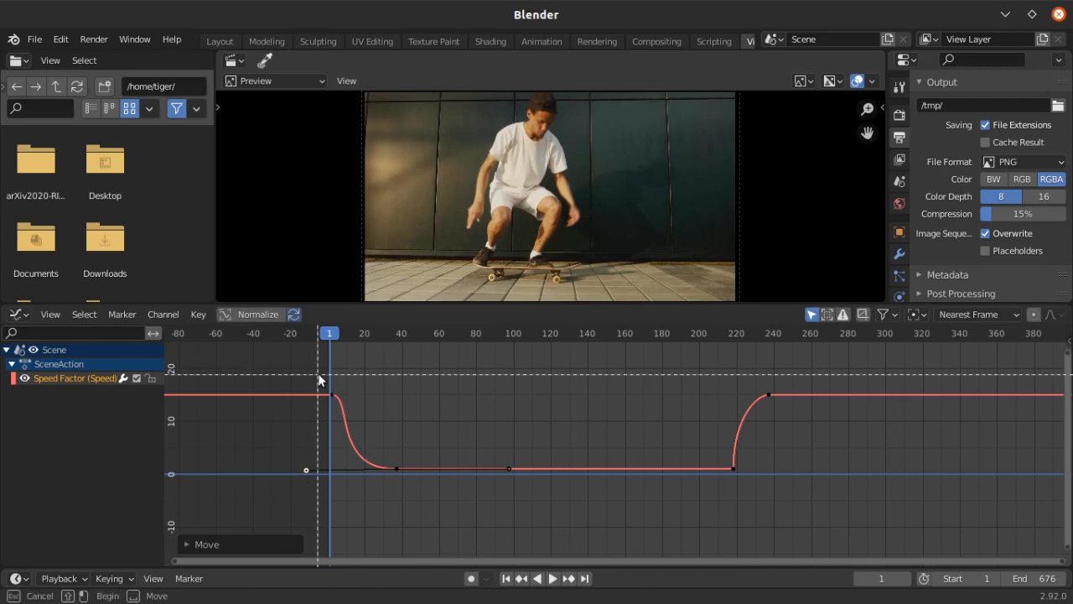
{"action": "left_click_drag", "start_coordinate": [319, 374], "coordinate": [357, 413]}
{"action": "left_click", "coordinate": [353, 394]}
{"action": "key", "text": "g"}
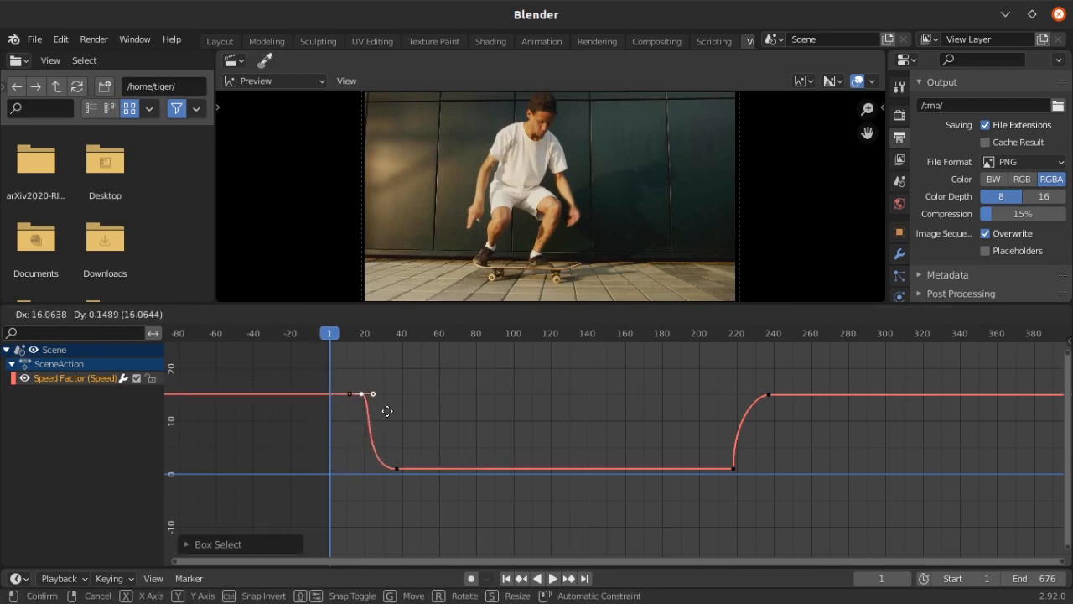
{"action": "left_click", "coordinate": [388, 410]}
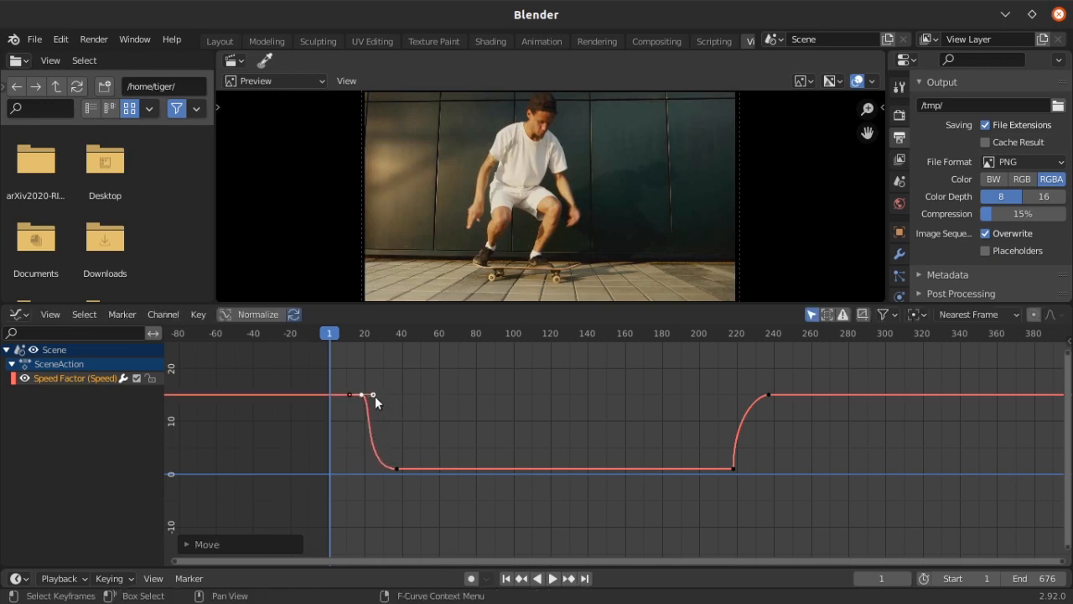
Pull the first keyframe's right handle back along the time axis onto the keyframe for a steeper initial drop
{"action": "key", "text": "g"}
{"action": "key", "text": "x"}
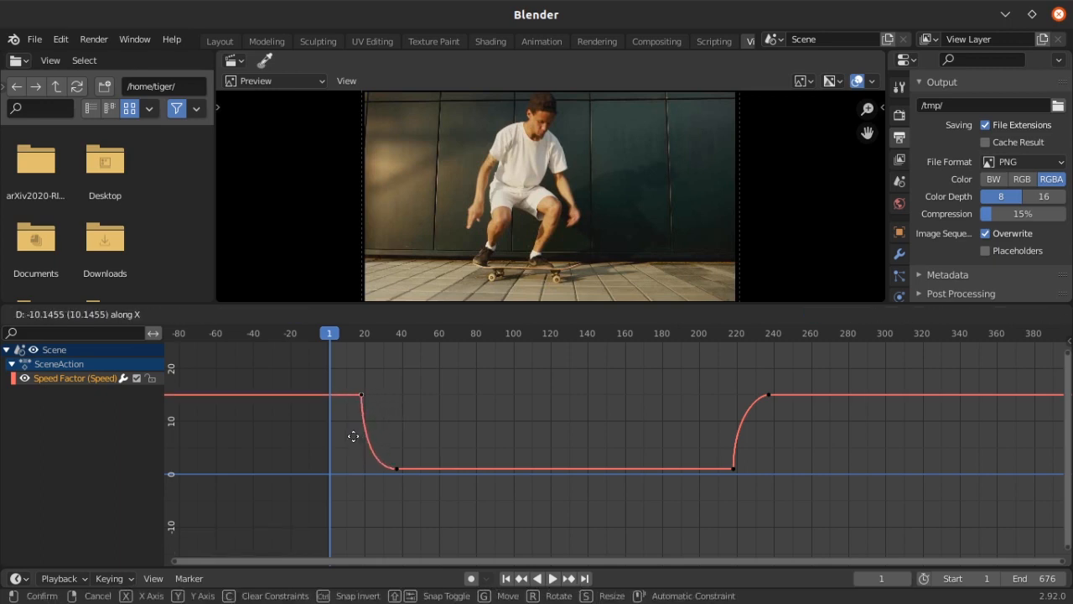
{"action": "left_click", "coordinate": [355, 438]}
Reposition the right handle of the keyframe at frame 218 to about frame 252, nearly level with the low-speed value
{"action": "left_click", "coordinate": [790, 433]}
{"action": "left_click_drag", "start_coordinate": [716, 450], "coordinate": [785, 506]}
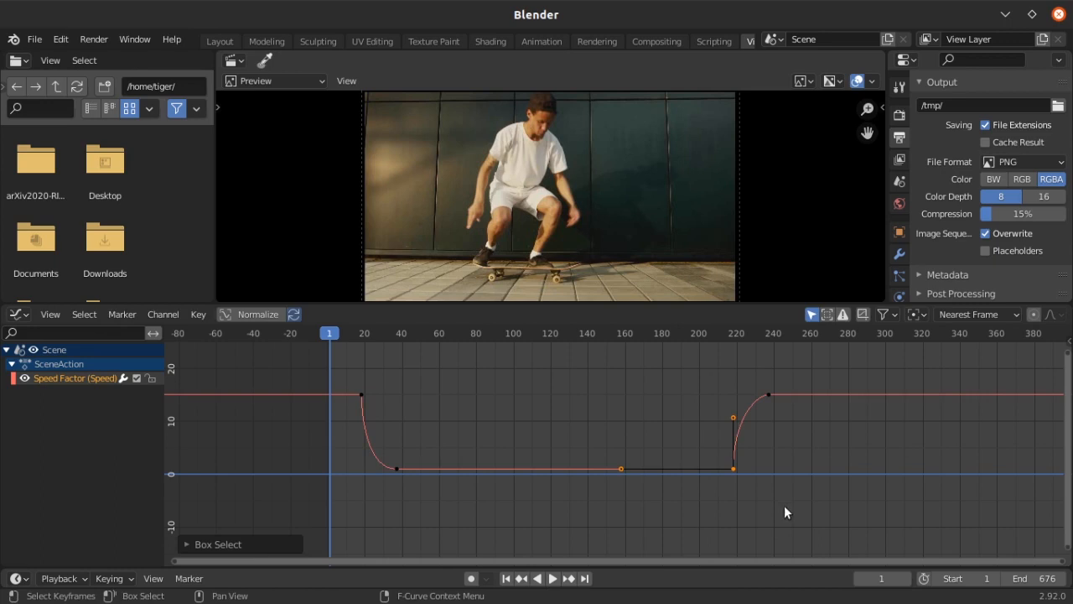
{"action": "left_click", "coordinate": [734, 419]}
{"action": "key", "text": "g"}
{"action": "left_click", "coordinate": [800, 446]}
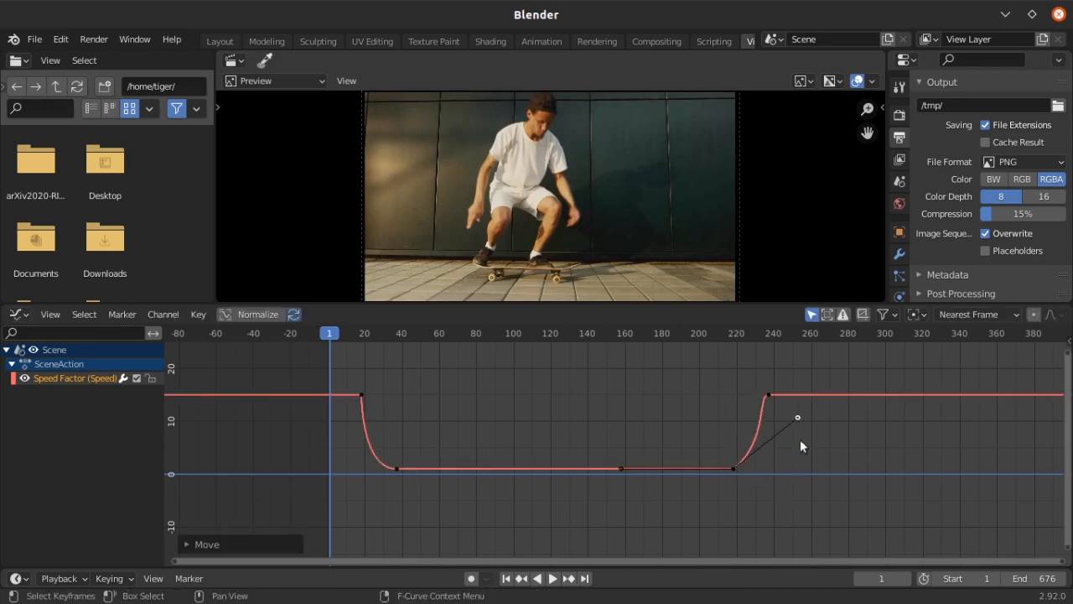
{"action": "key", "text": "g"}
{"action": "key", "text": "x"}
{"action": "left_click", "coordinate": [796, 489]}
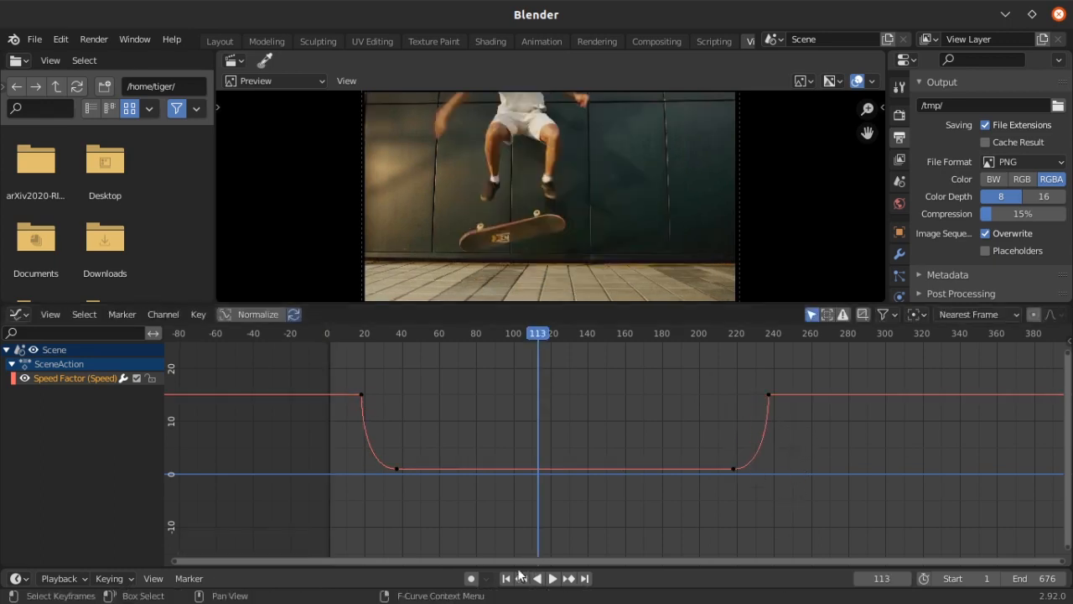
Play the sequence from frame 1 past the slow-motion section to check both speed ramps
{"action": "left_click", "coordinate": [506, 578]}
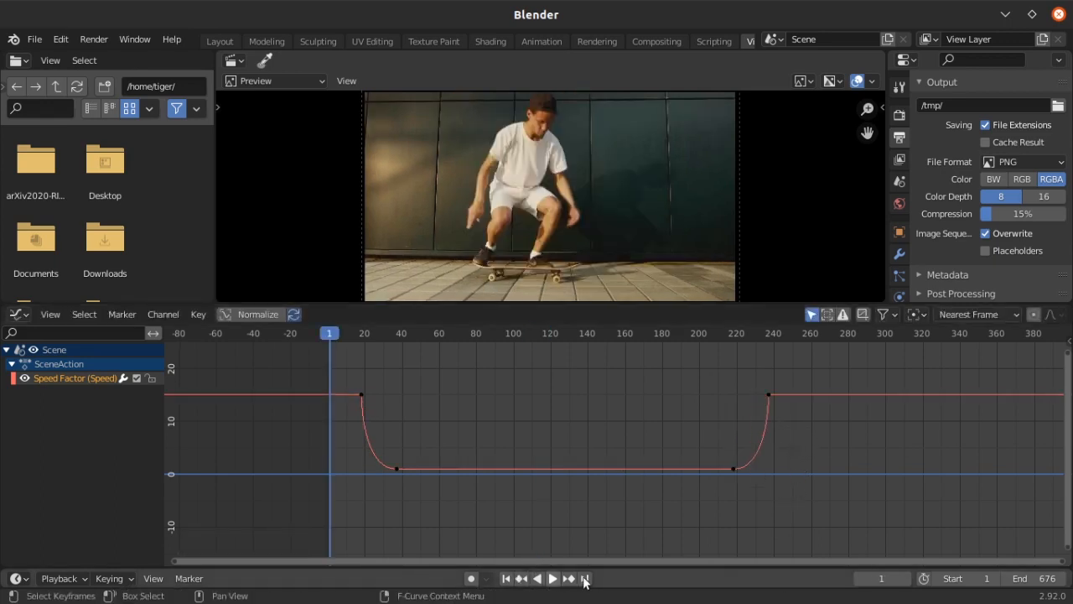
{"action": "left_click", "coordinate": [553, 579]}
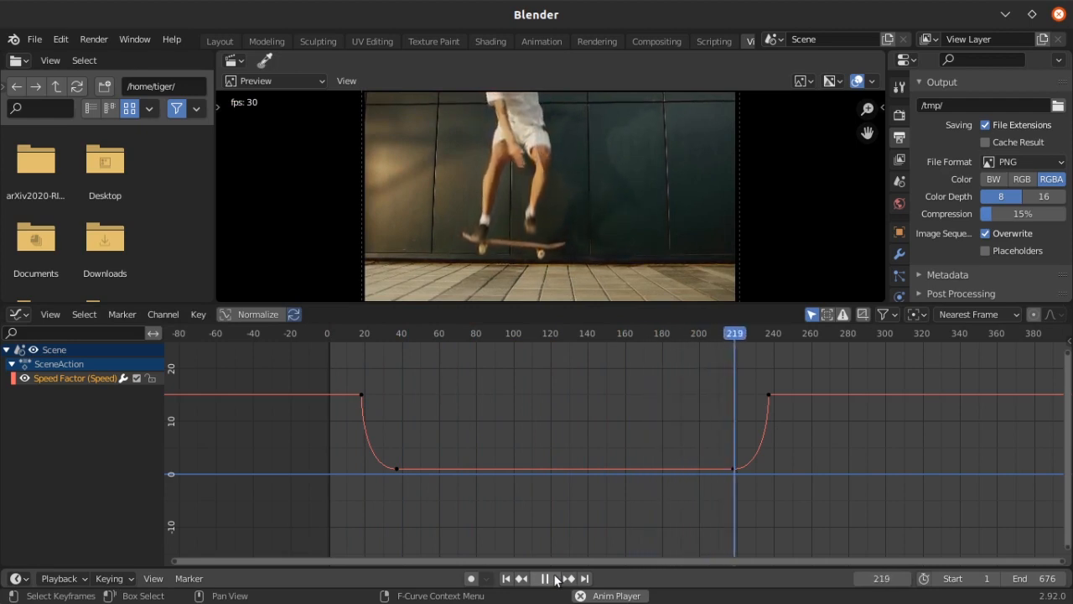
{"action": "left_click", "coordinate": [545, 579]}
Move the second low-speed keyframe back along the time axis to about frame 160
{"action": "left_click_drag", "start_coordinate": [728, 419], "coordinate": [770, 485]}
{"action": "key", "text": "g"}
{"action": "key", "text": "x"}
{"action": "left_click", "coordinate": [680, 455]}
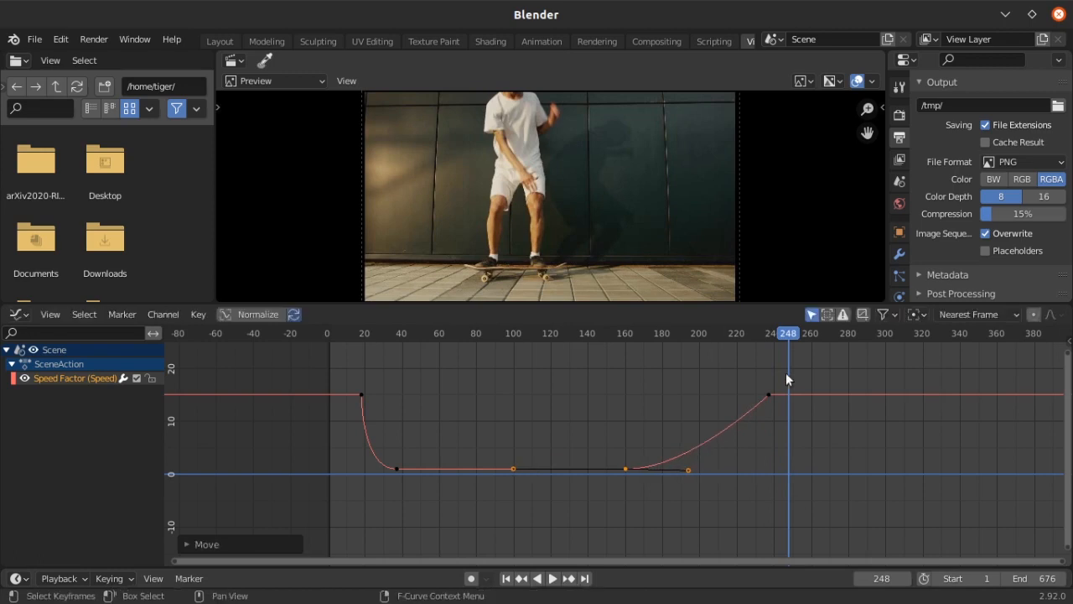
Move the last high-speed keyframe back along the time axis to about frame 201
{"action": "left_click", "coordinate": [748, 379]}
{"action": "left_click_drag", "start_coordinate": [748, 379], "coordinate": [822, 424]}
{"action": "key", "text": "g"}
{"action": "key", "text": "x"}
{"action": "left_click", "coordinate": [726, 414]}
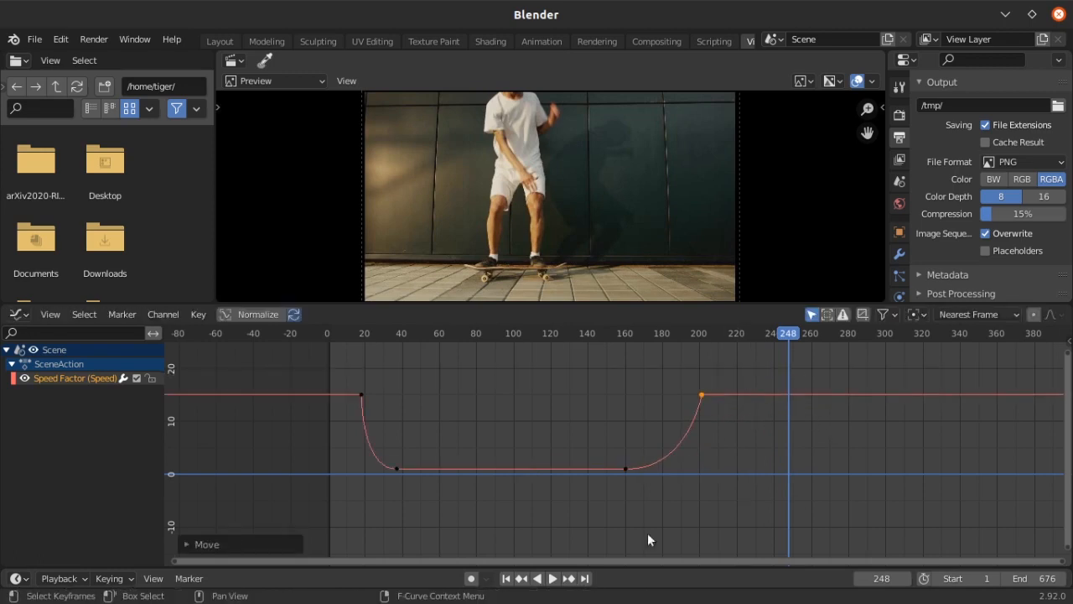
Play back the shortened slow-motion section from frame 1 and return to the start
{"action": "left_click", "coordinate": [506, 578]}
{"action": "left_click", "coordinate": [550, 578]}
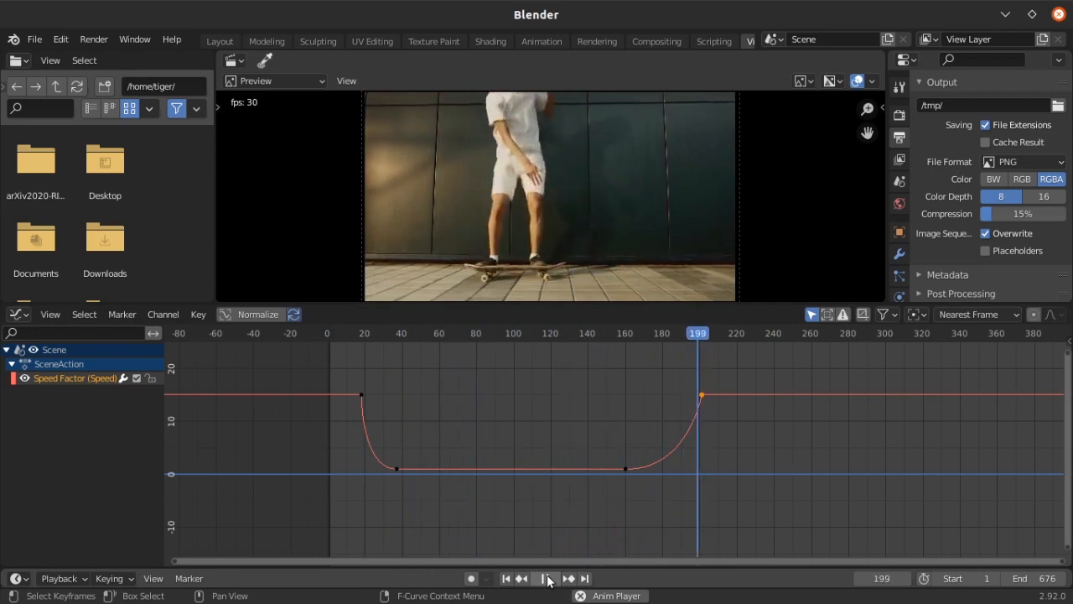
{"action": "left_click", "coordinate": [545, 580]}
{"action": "left_click", "coordinate": [507, 579]}
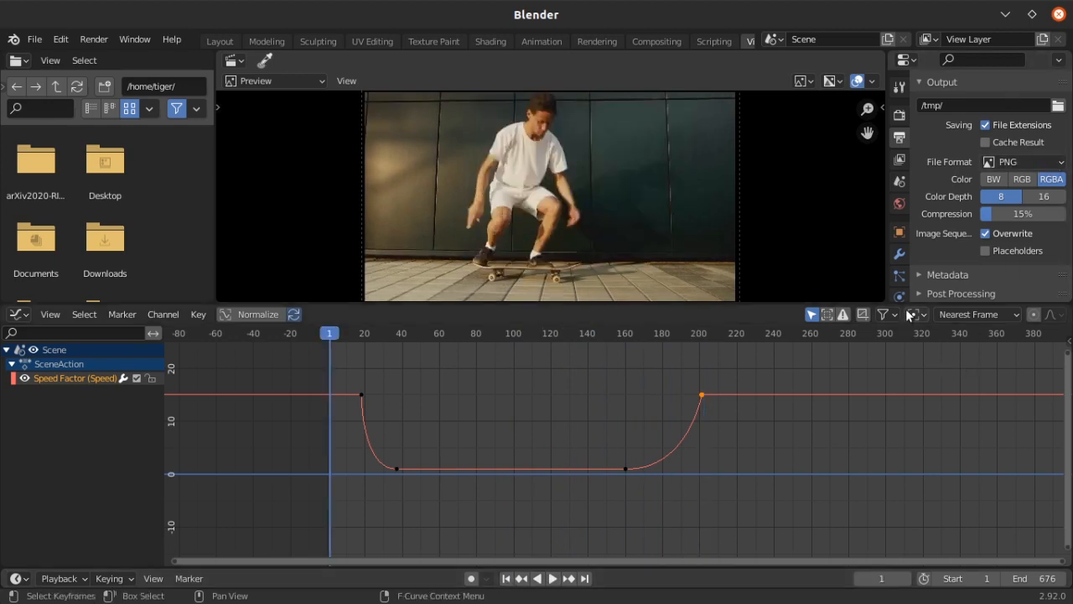
Enlarge the preview and output settings area, and set the output file format to FFmpeg Video
{"action": "left_click_drag", "start_coordinate": [923, 306], "coordinate": [922, 431]}
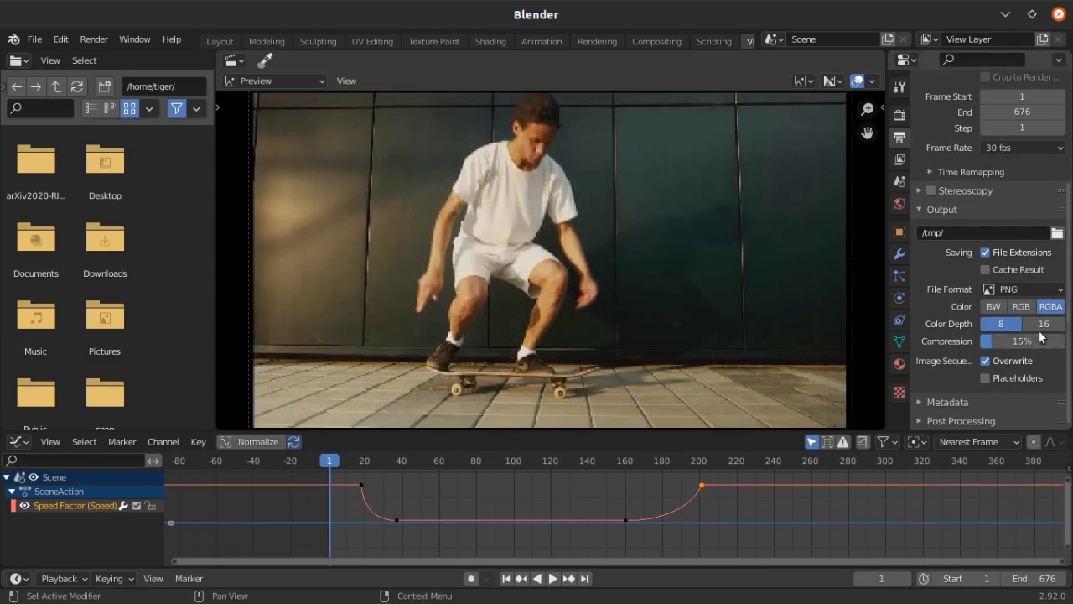
{"action": "left_click", "coordinate": [1046, 290]}
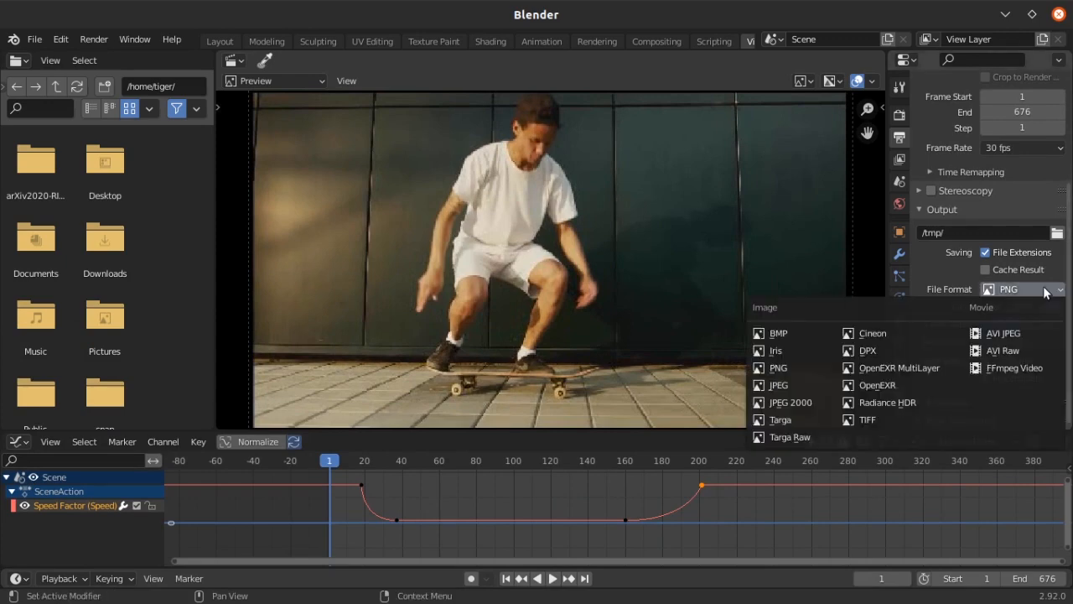
{"action": "left_click", "coordinate": [1002, 368]}
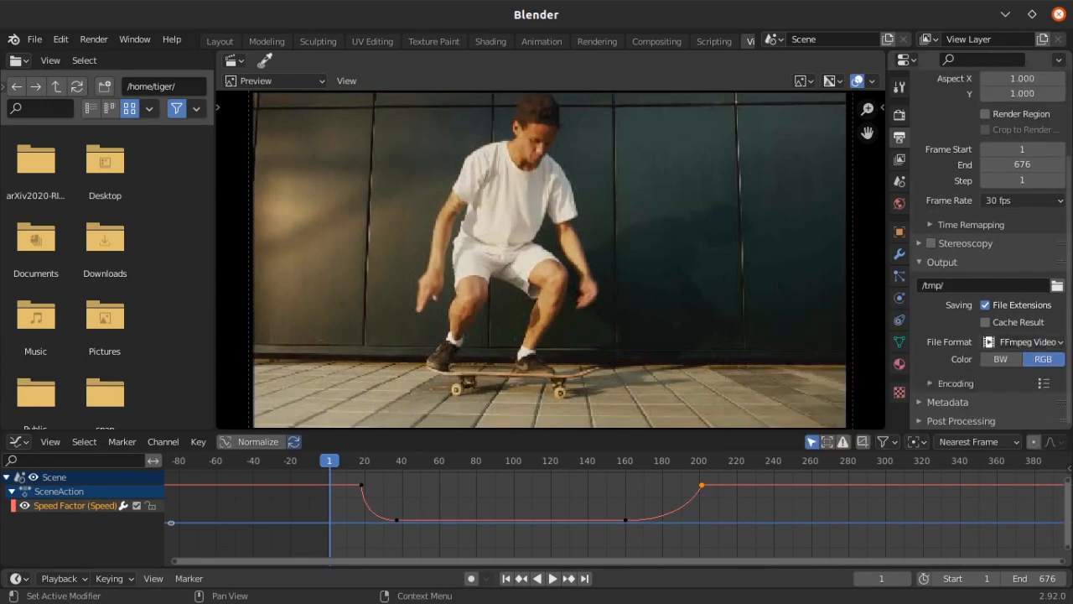
Expand the encoding settings of the FFmpeg output and set the video's output quality to Lossless
{"action": "left_click", "coordinate": [980, 377]}
{"action": "scroll", "coordinate": [967, 356], "scroll_direction": "down", "scroll_amount": 1}
{"action": "scroll", "coordinate": [967, 356], "scroll_direction": "down", "scroll_amount": 5}
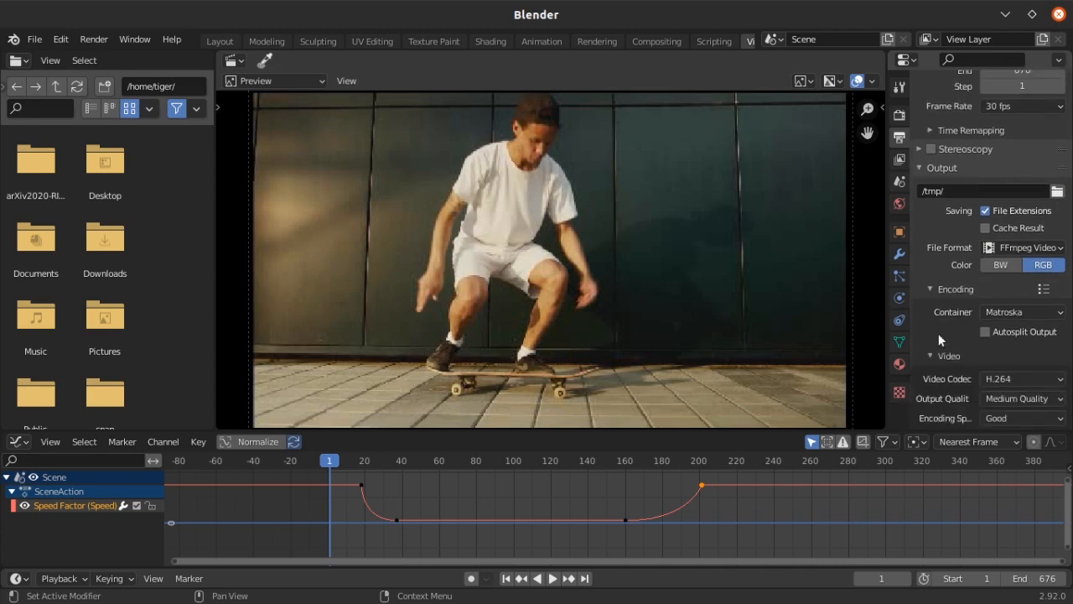
{"action": "left_click", "coordinate": [1011, 272]}
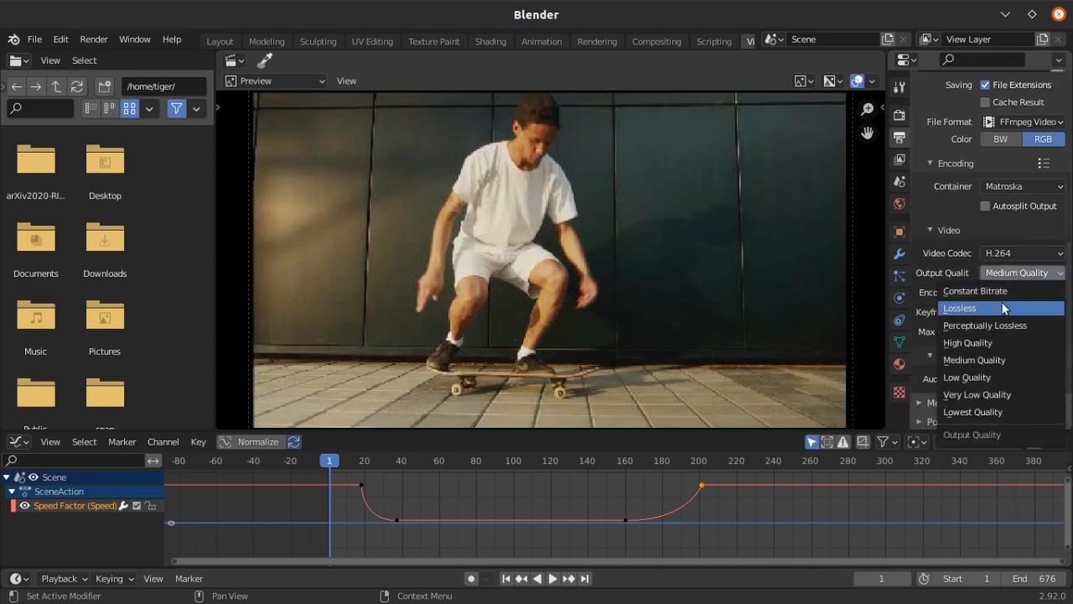
{"action": "left_click", "coordinate": [1004, 308]}
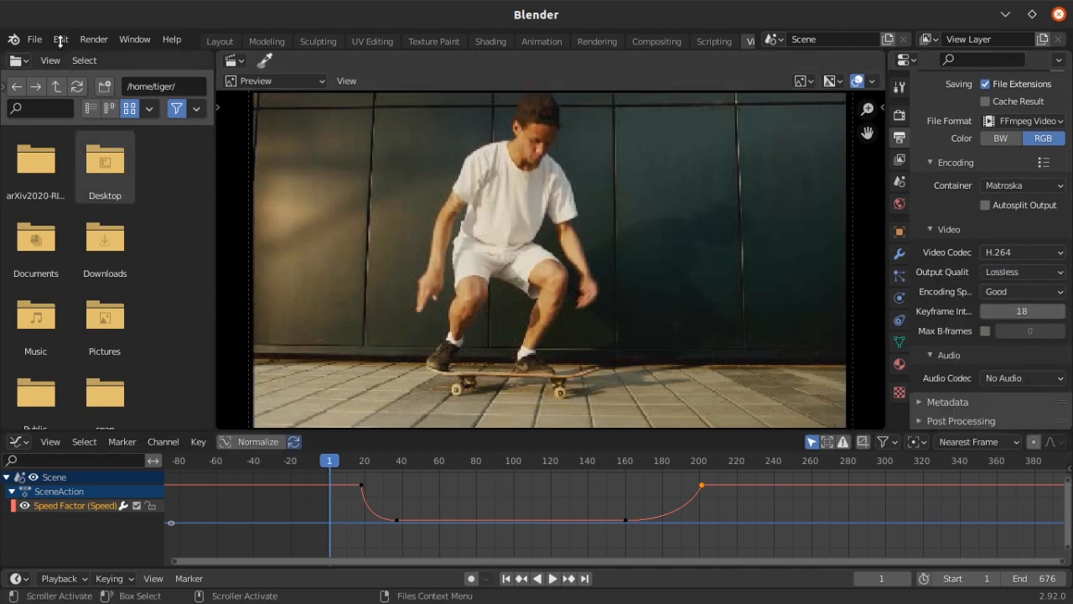
Find the end of the speed ramp at frame 202, set the scene's end frame to 202, and return to frame 1
{"action": "left_click_drag", "start_coordinate": [335, 460], "coordinate": [704, 468]}
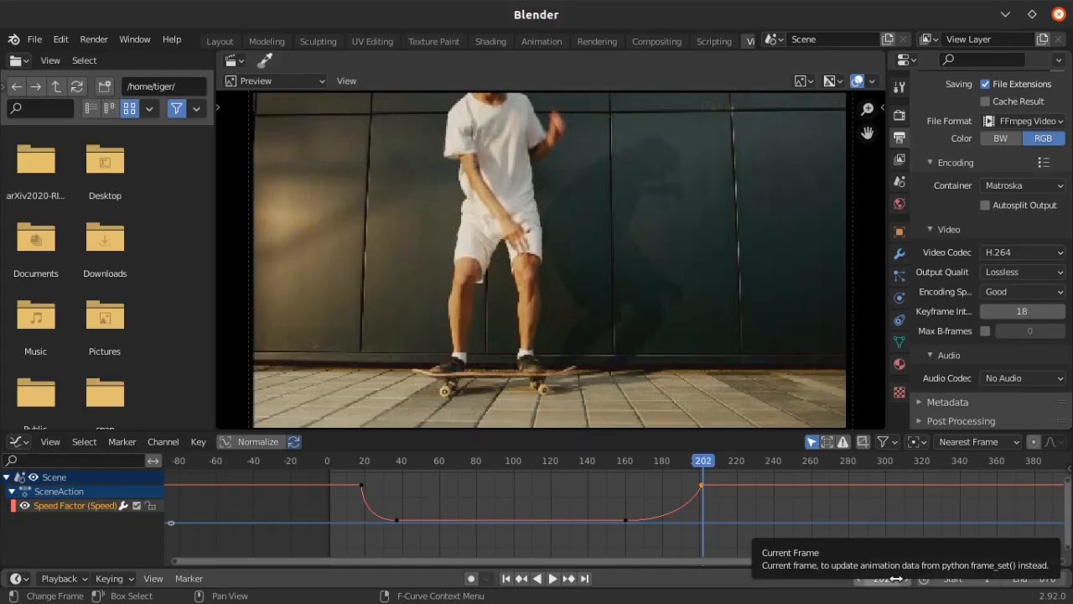
{"action": "double_click", "coordinate": [1038, 579]}
{"action": "type", "text": "202"}
{"action": "key", "text": "Return"}
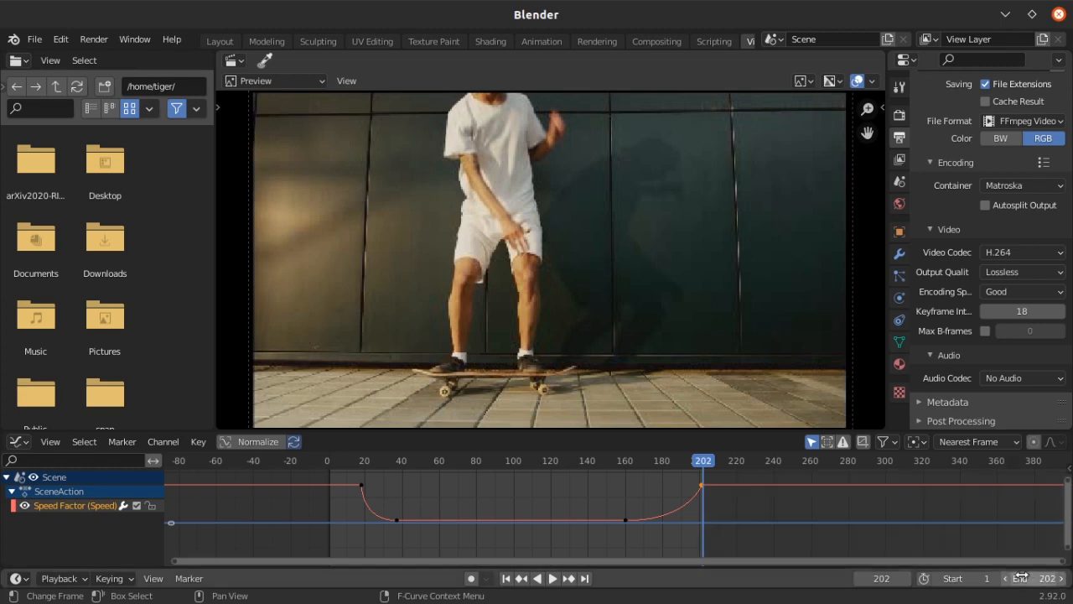
{"action": "left_click", "coordinate": [506, 579]}
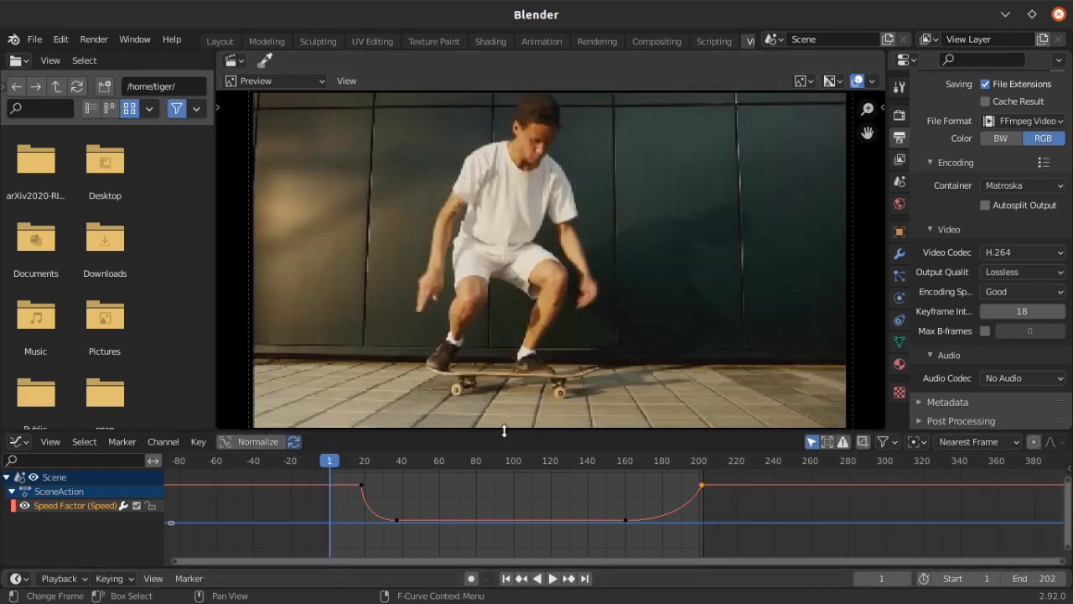
Make the graph area slightly taller and widen the output settings area beside the preview
{"action": "left_click_drag", "start_coordinate": [503, 431], "coordinate": [503, 413]}
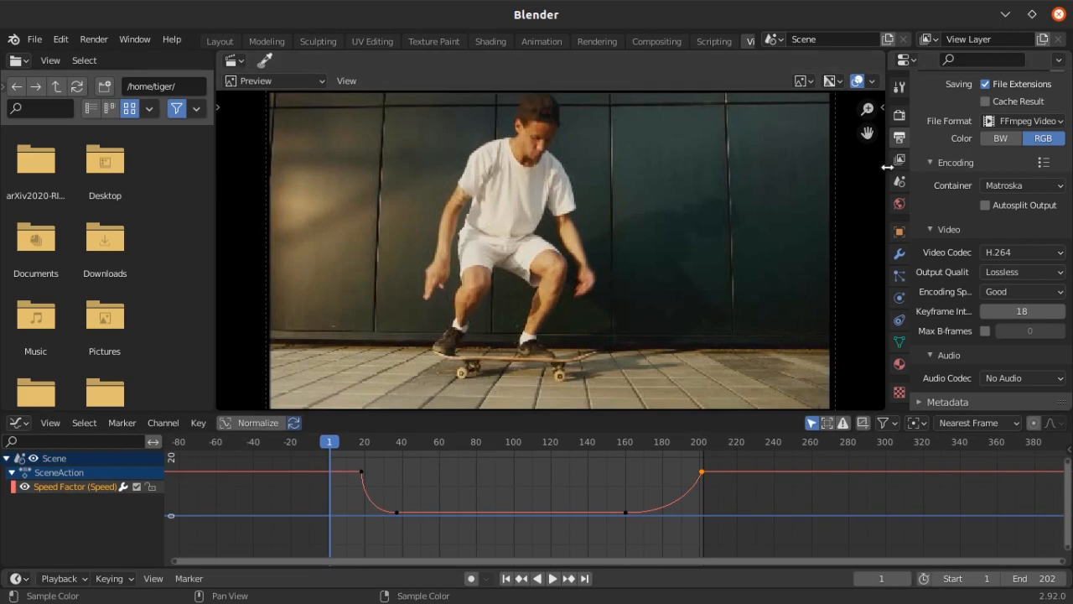
{"action": "left_click_drag", "start_coordinate": [887, 174], "coordinate": [767, 174]}
{"action": "scroll", "coordinate": [946, 252], "scroll_direction": "up", "scroll_amount": 3}
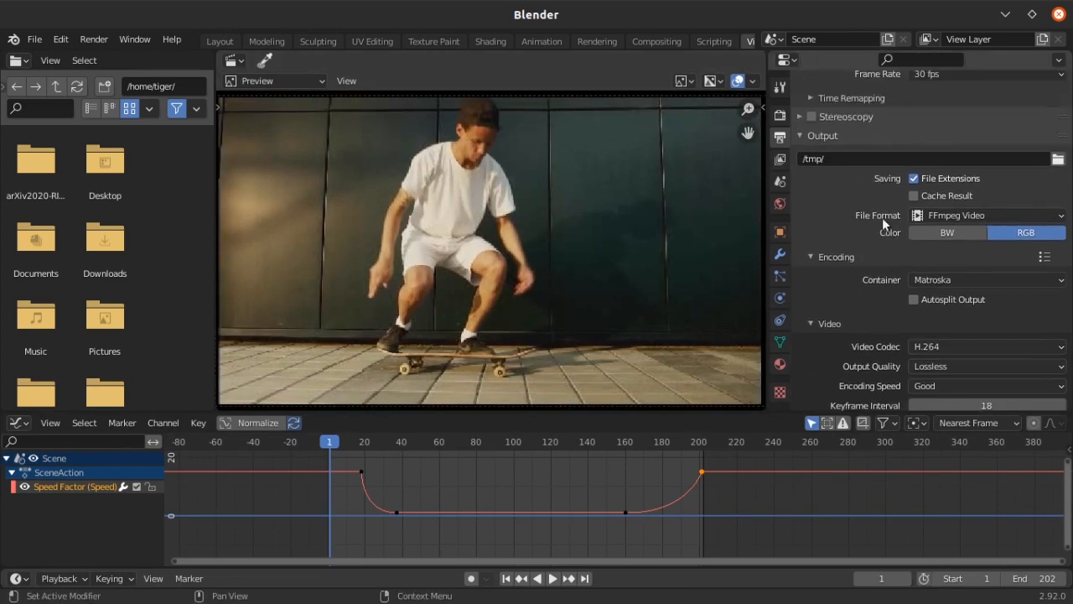
Set the output file to skateboardslowmotion in the Desktop folder and render the animation
{"action": "left_click", "coordinate": [1058, 158]}
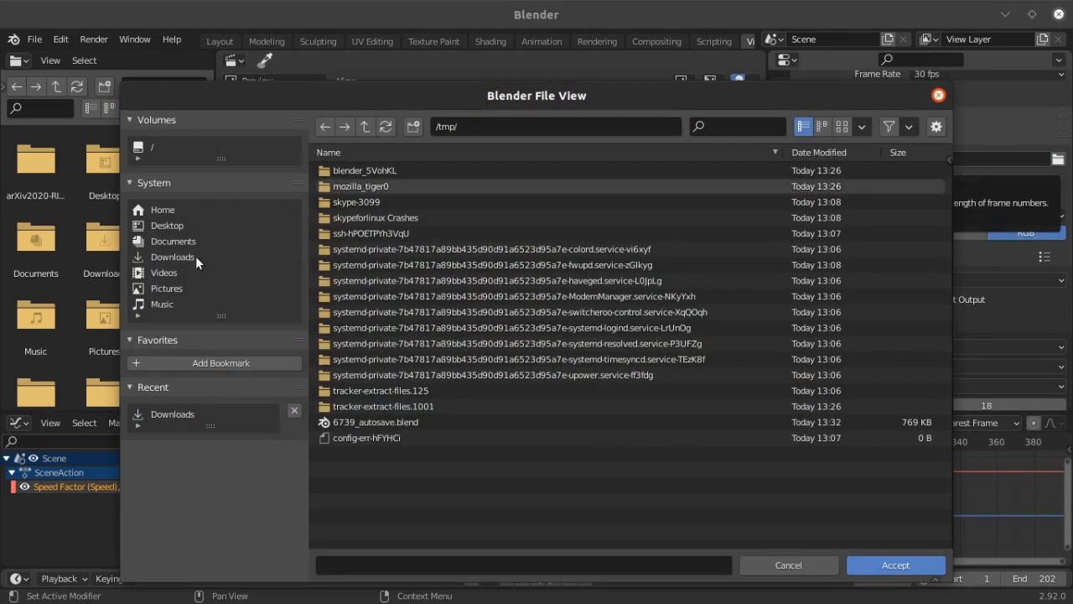
{"action": "left_click", "coordinate": [193, 225]}
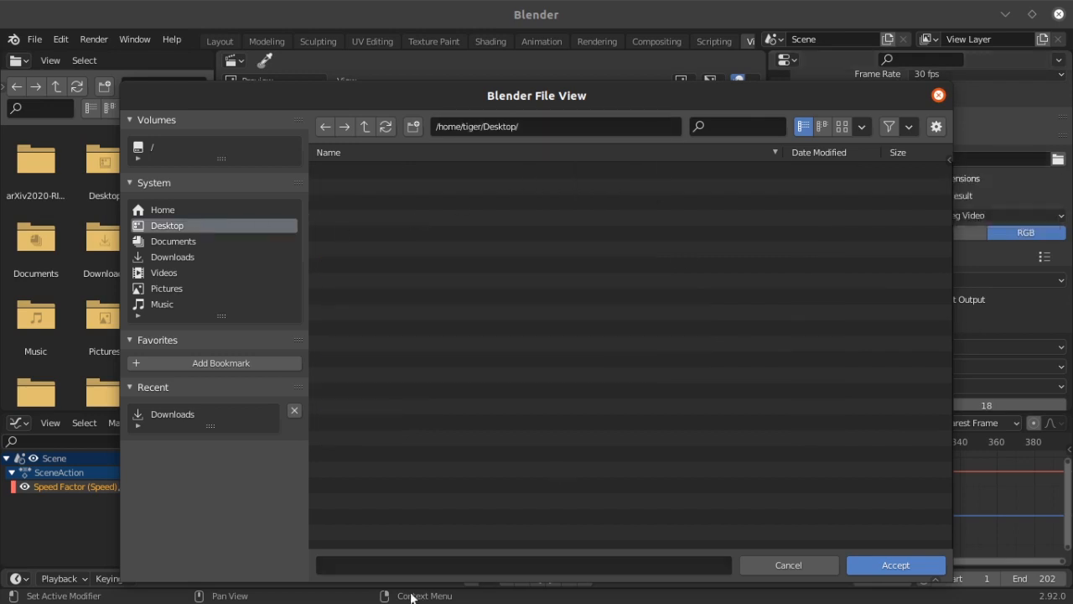
{"action": "left_click", "coordinate": [368, 561]}
{"action": "left_click_drag", "start_coordinate": [444, 94], "coordinate": [453, 48]}
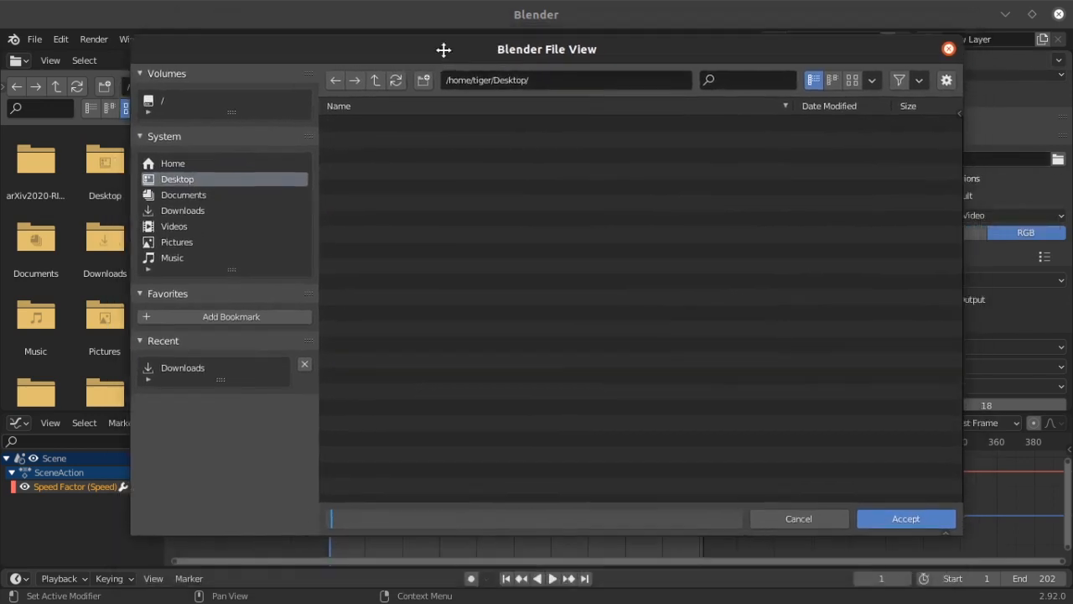
{"action": "type", "text": "sk"}
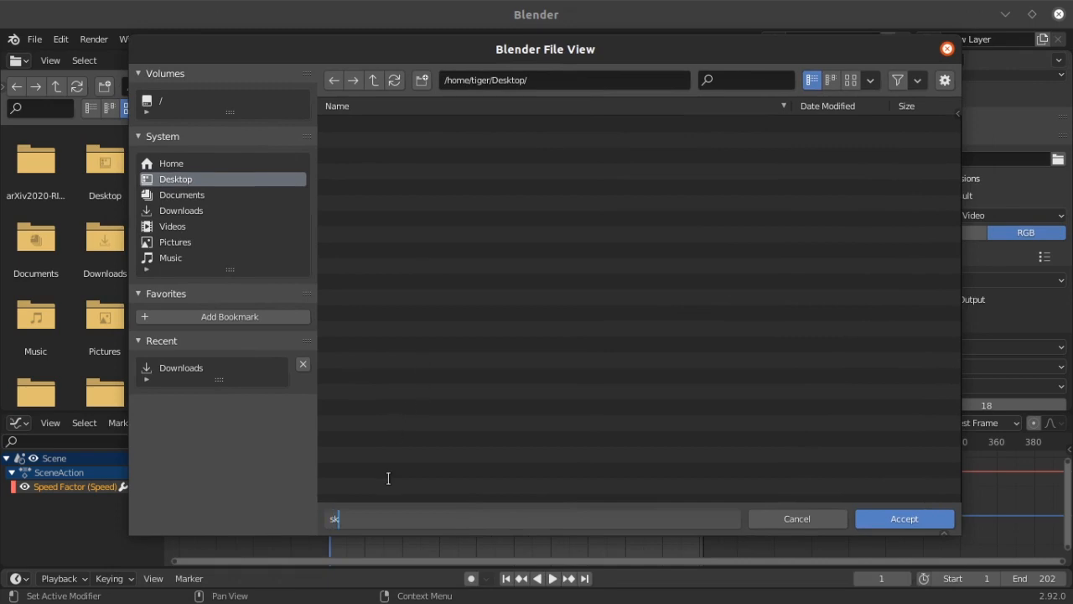
{"action": "type", "text": "ateboardslowmotion"}
{"action": "left_click", "coordinate": [594, 401]}
{"action": "left_click", "coordinate": [902, 521]}
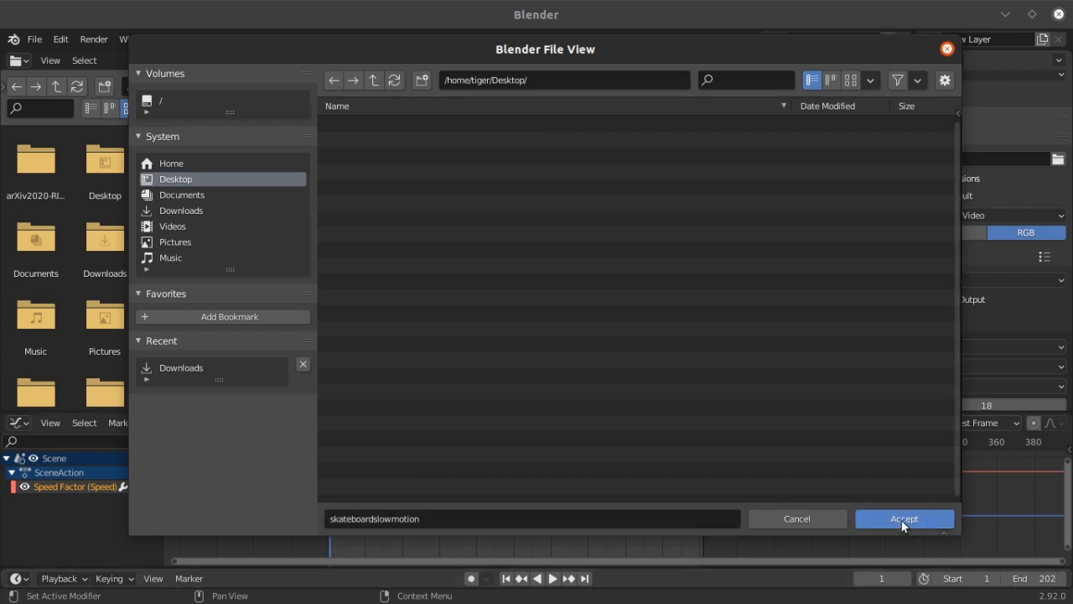
{"action": "left_click", "coordinate": [95, 39]}
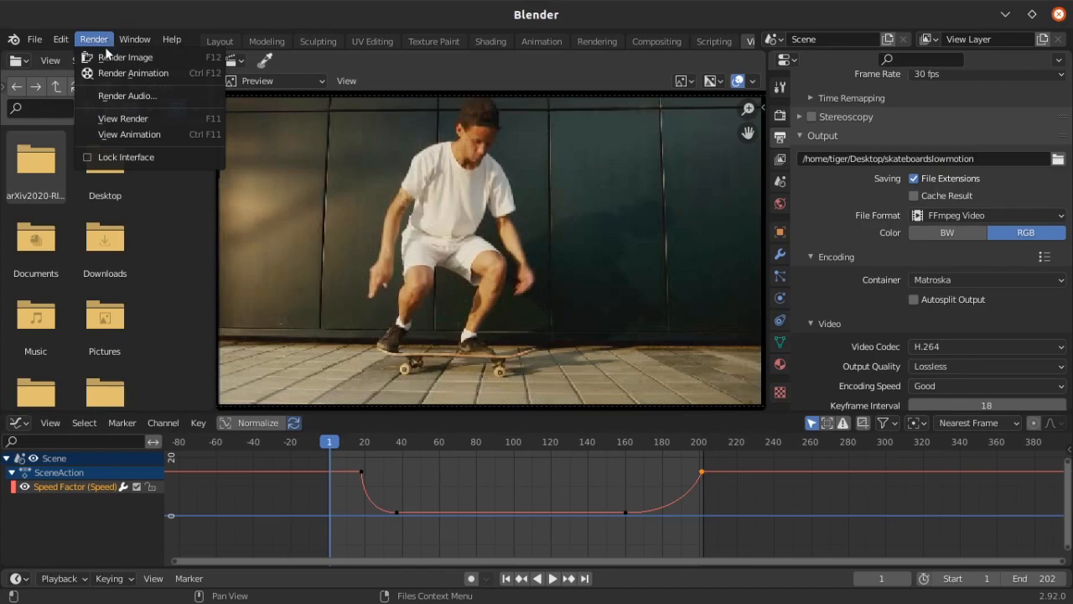
{"action": "left_click", "coordinate": [143, 74]}
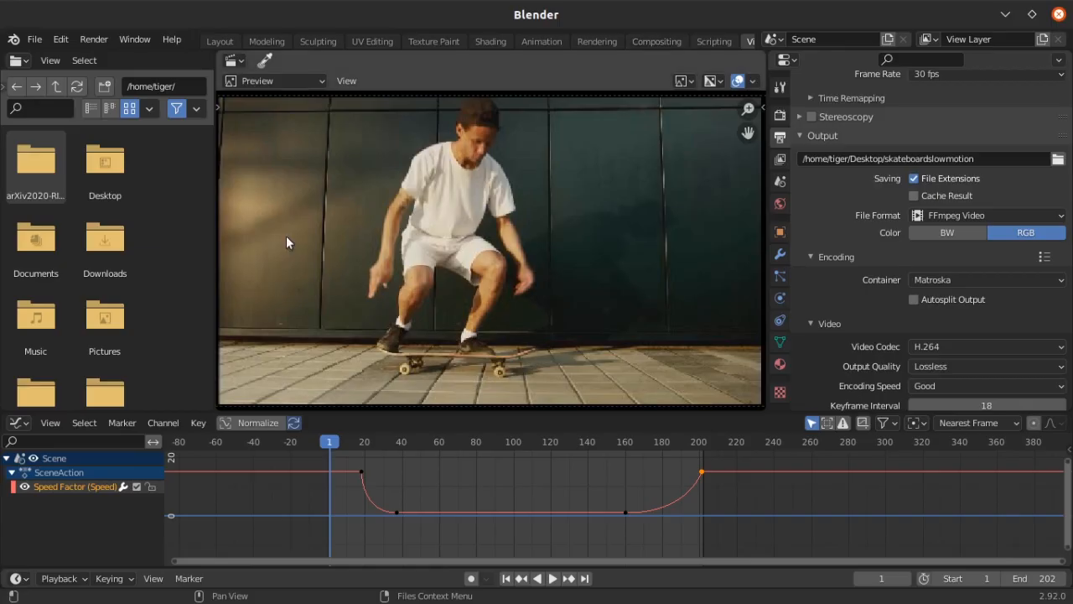
Enlarge the Graph Editor area vertically and switch it to the Video Sequencer
{"action": "left_click_drag", "start_coordinate": [78, 409], "coordinate": [113, 270]}
{"action": "left_click", "coordinate": [18, 278]}
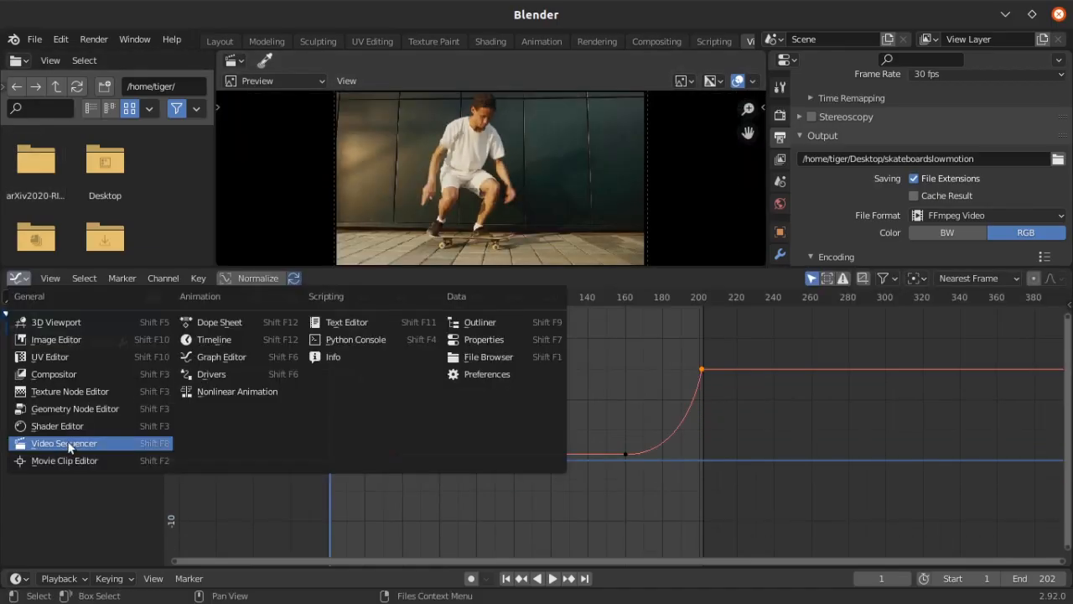
{"action": "left_click", "coordinate": [70, 443]}
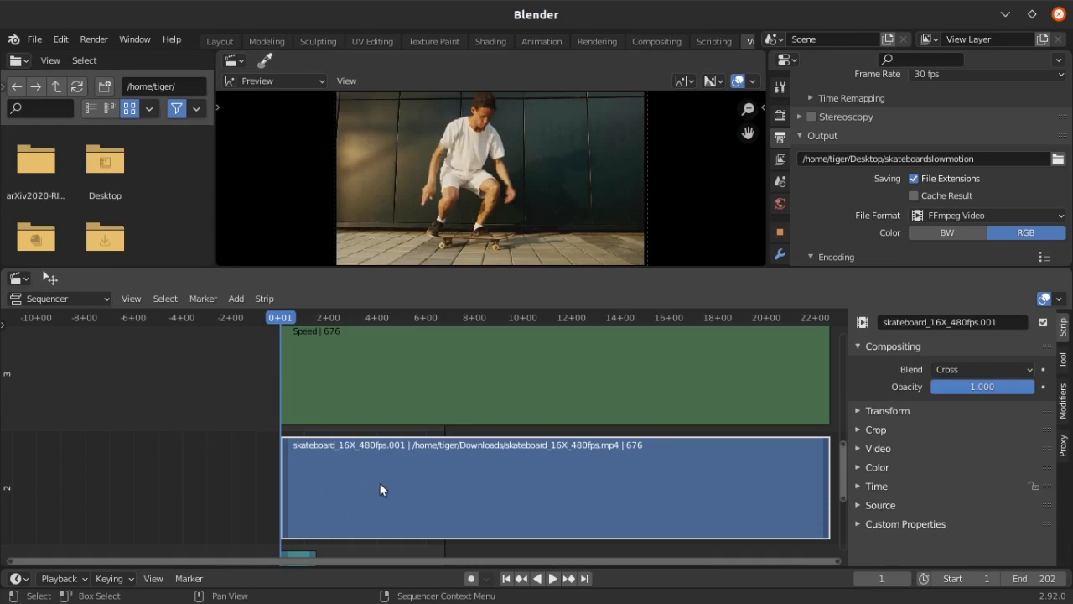
Delete the short skateboard_16X_480fps.mp4 sound strip from channel 1 of the sequencer
{"action": "scroll", "coordinate": [379, 489], "scroll_direction": "down", "scroll_amount": 2}
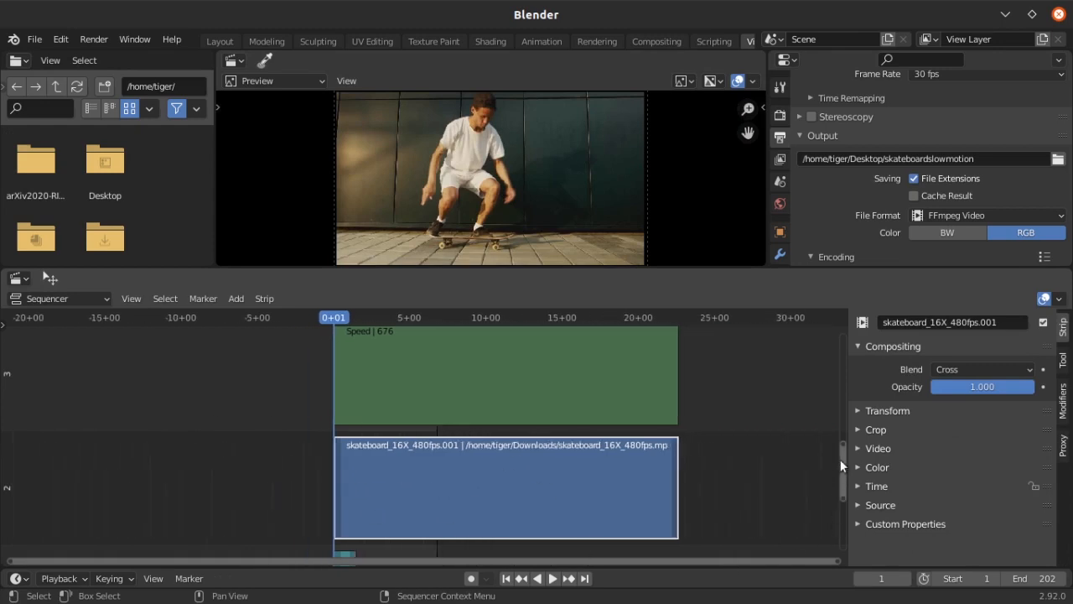
{"action": "left_click_drag", "start_coordinate": [842, 466], "coordinate": [845, 512]}
{"action": "left_click", "coordinate": [348, 414]}
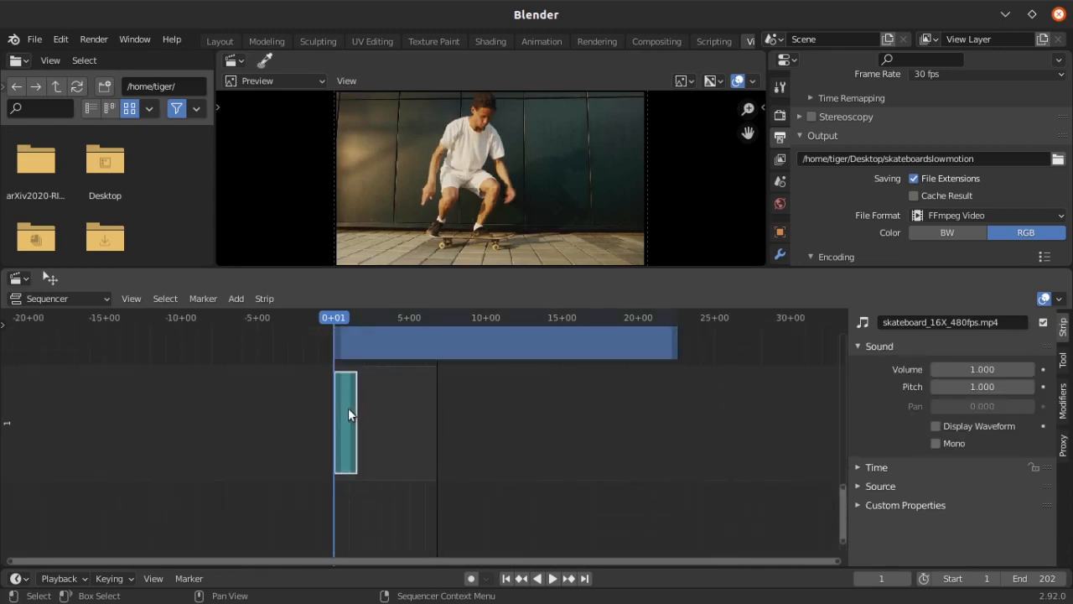
{"action": "key", "text": "Delete"}
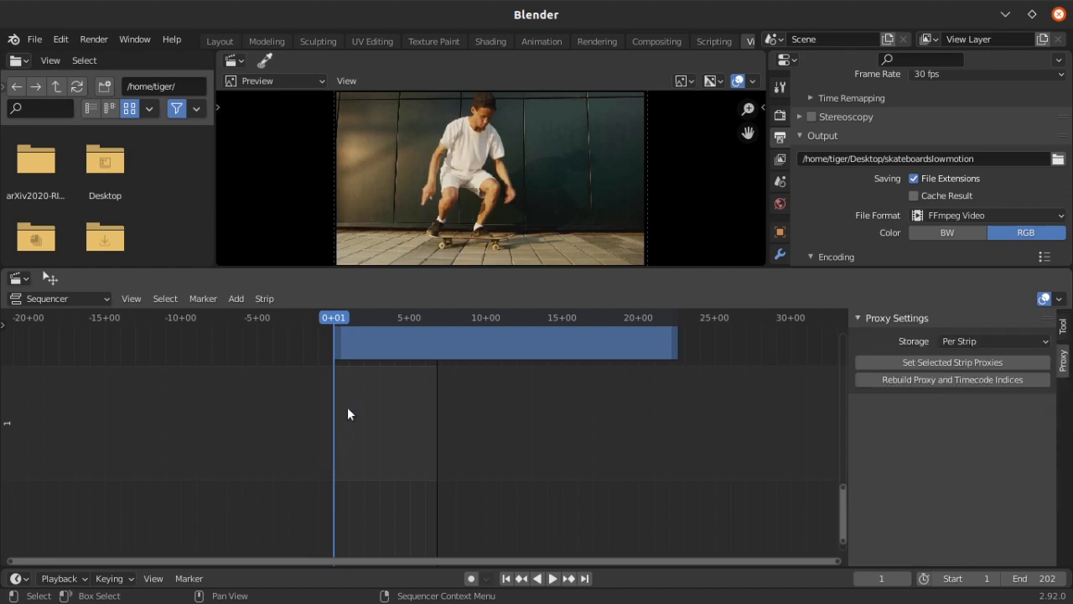
{"action": "key", "text": "Home"}
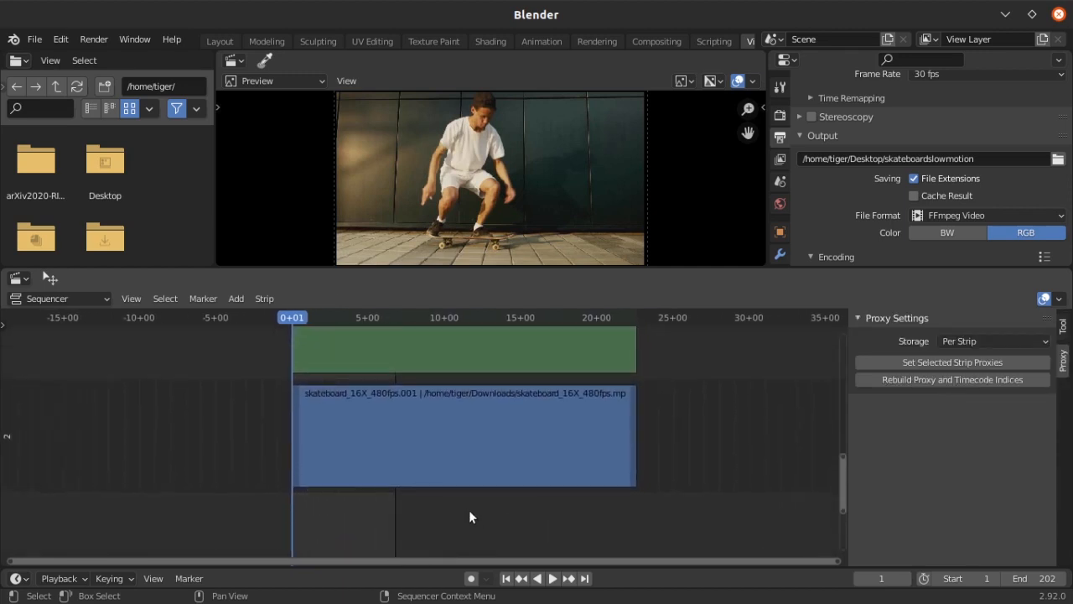
Minimize Blender, play the rendered skateboardslowmotion video from the desktop in mpv, and close the player
{"action": "left_click", "coordinate": [1005, 15]}
{"action": "right_click", "coordinate": [74, 188]}
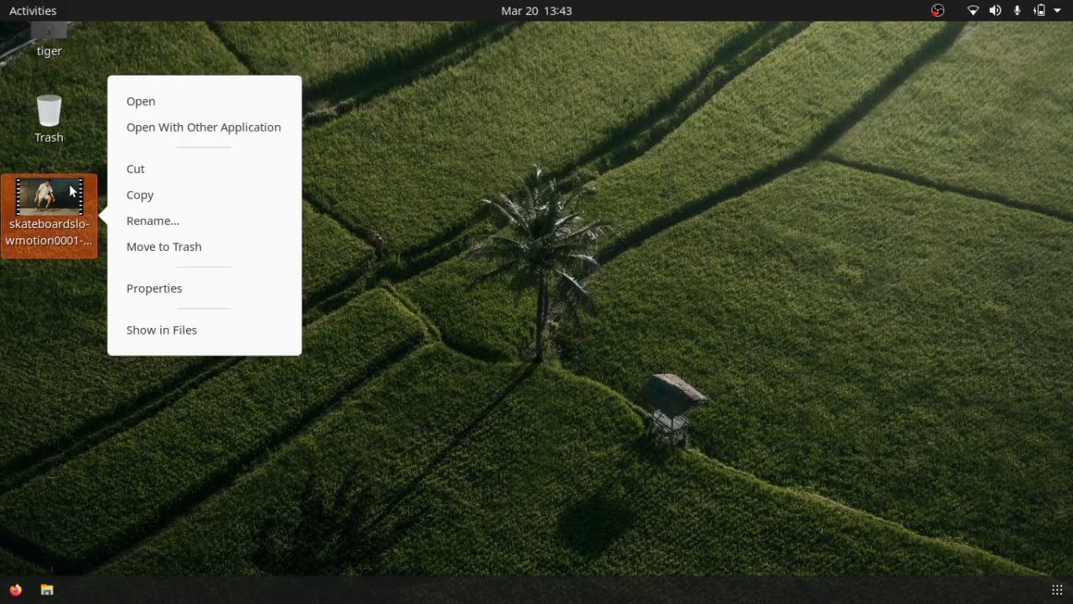
{"action": "left_click", "coordinate": [206, 126]}
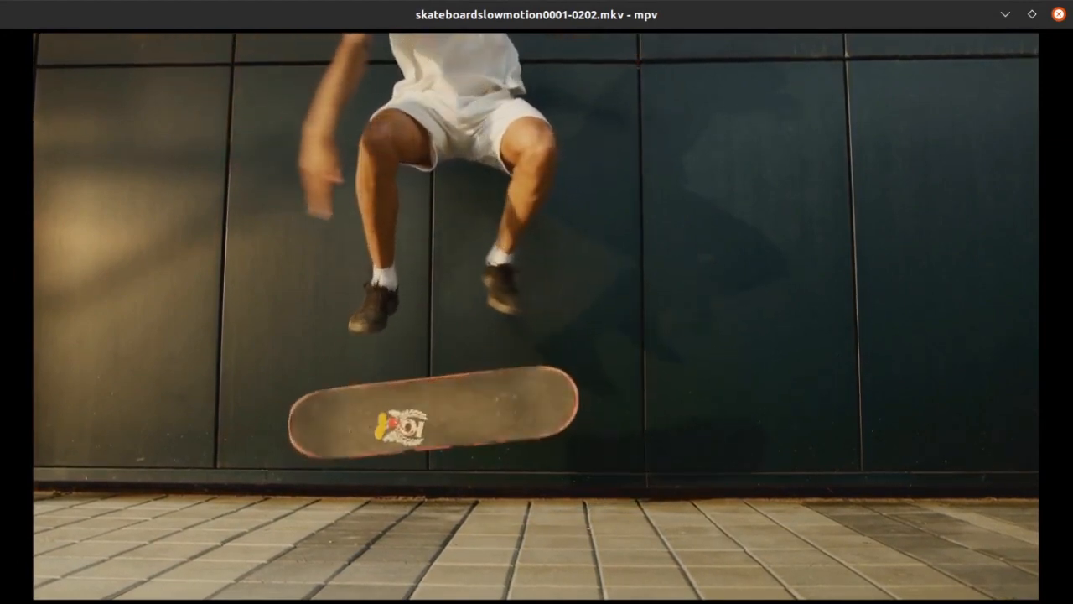
{"action": "left_click", "coordinate": [1059, 14]}
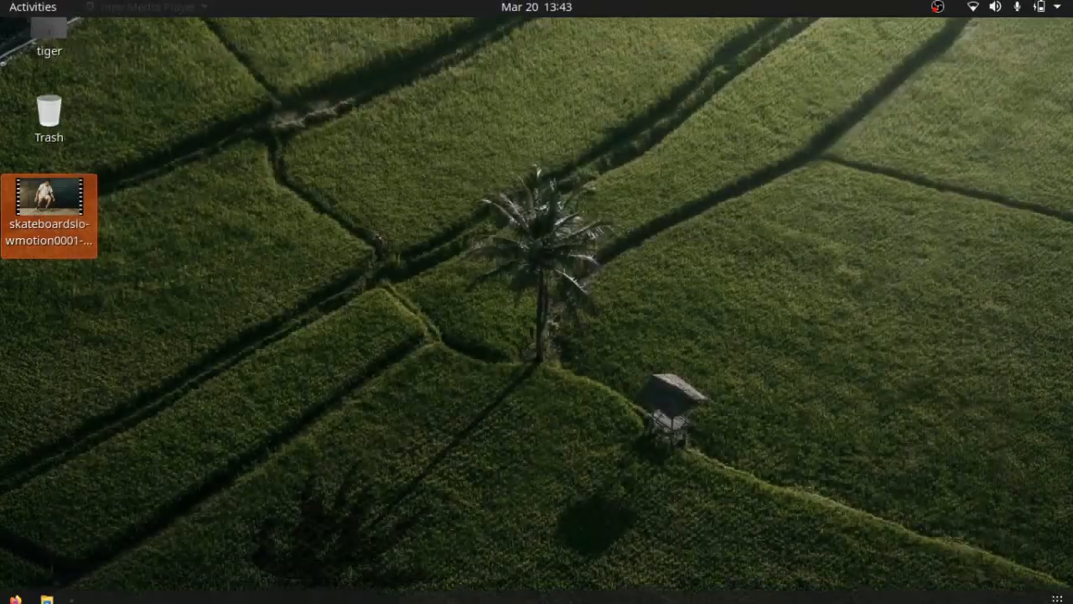